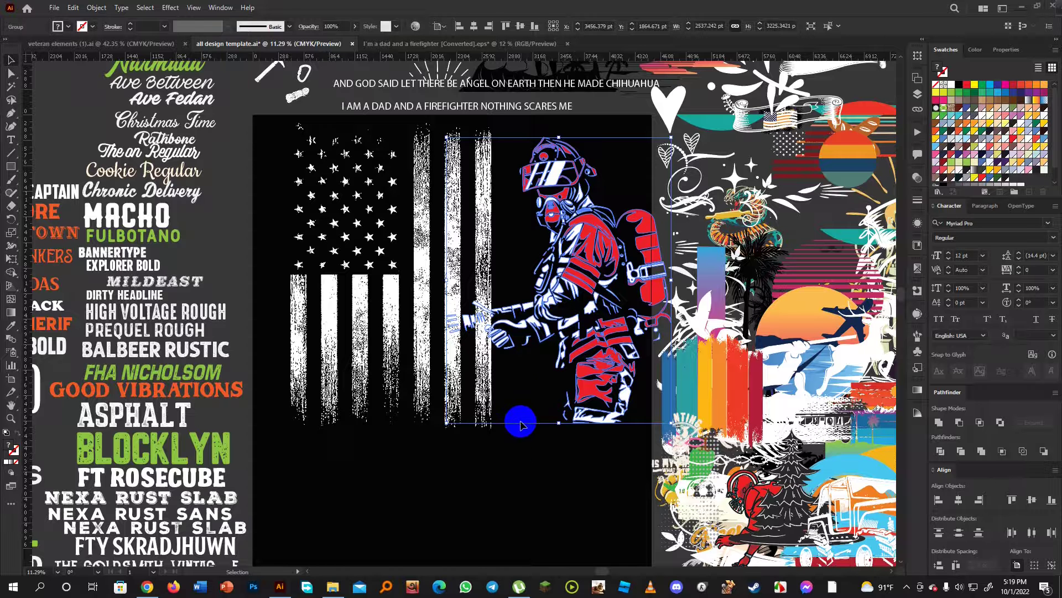
Move the firefighter artwork from the edge of the black artboard onto the flag, overlapping its rightmost stripes.
scroll(544, 403, "down", 2)
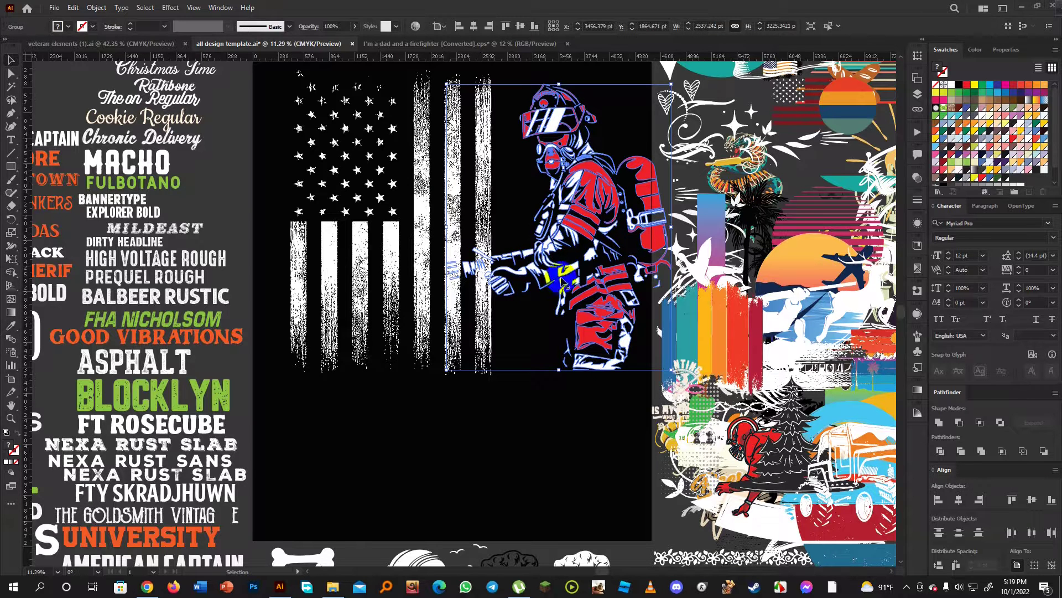
left_click(551, 418)
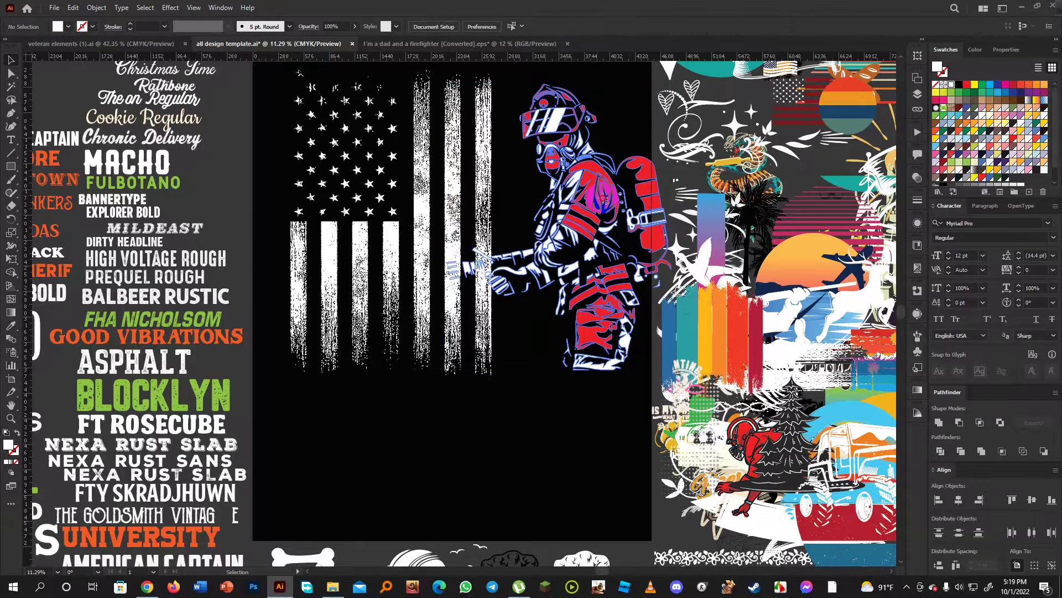
left_click_drag(593, 195, 658, 227)
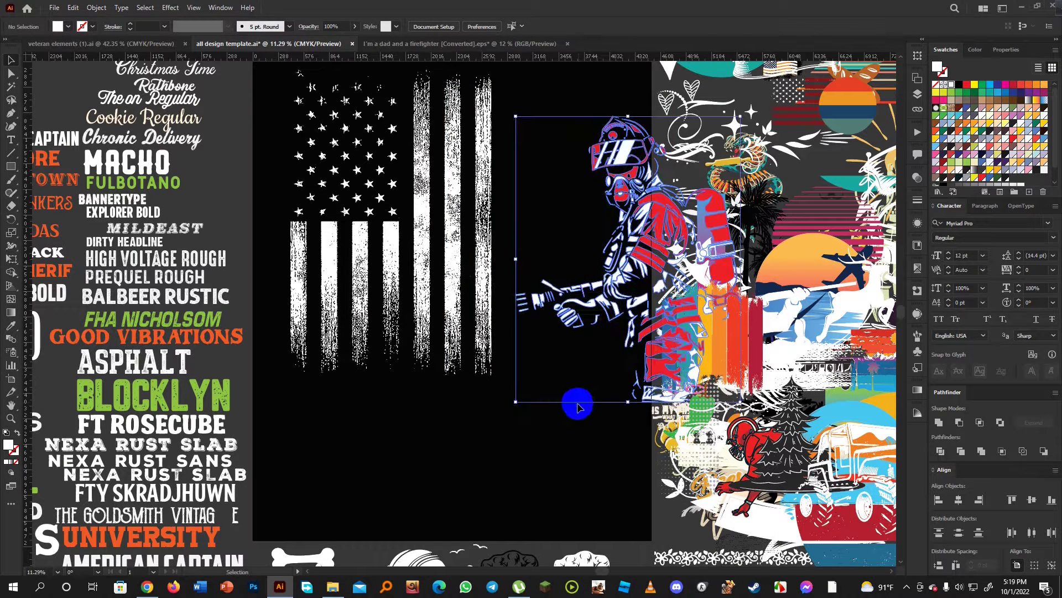
left_click(577, 406)
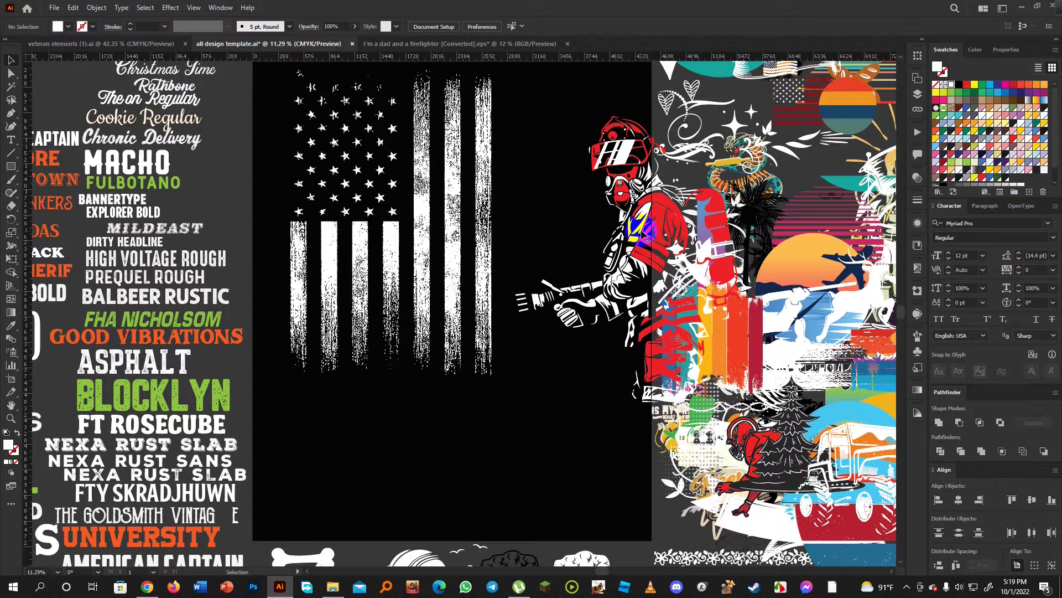
left_click_drag(653, 233, 460, 180)
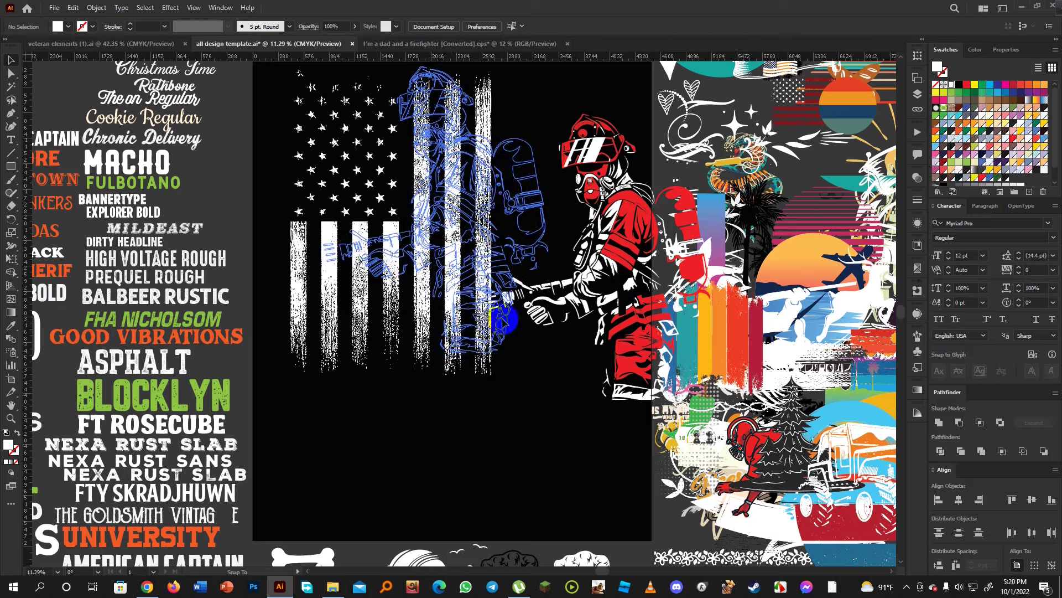
left_click(554, 394)
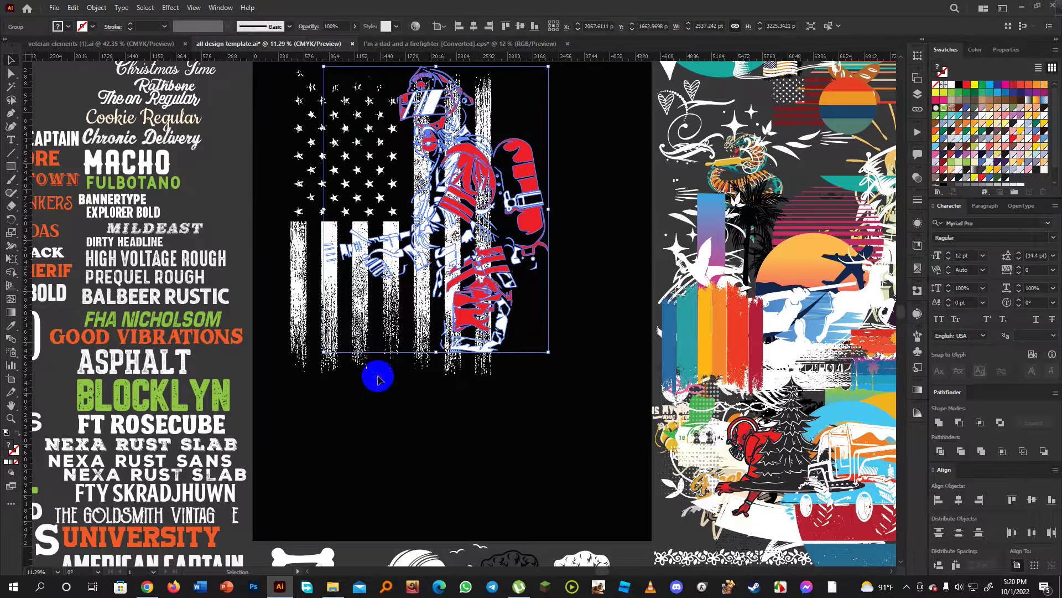
left_click(313, 295)
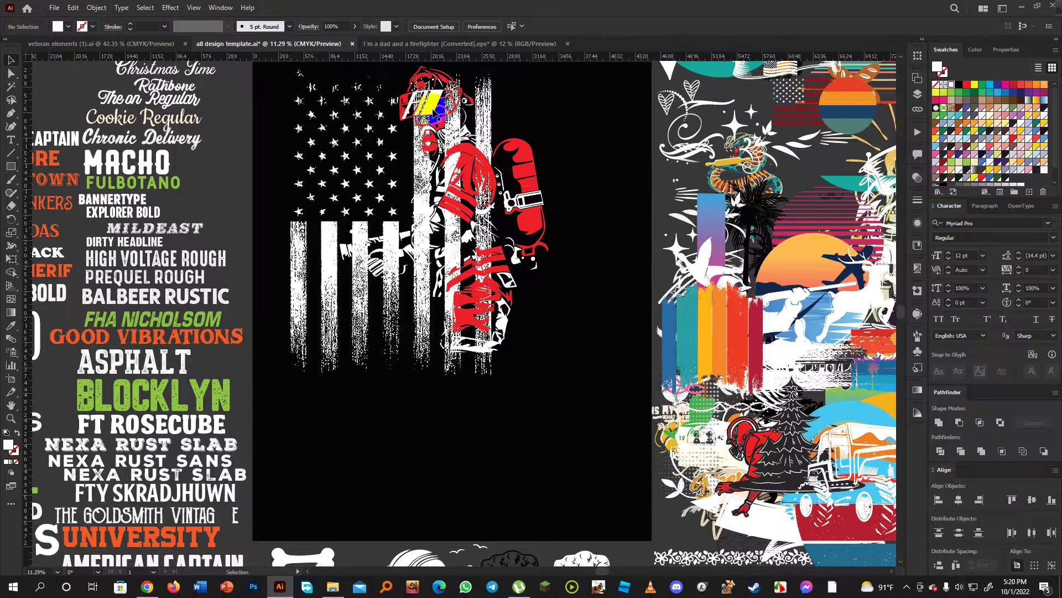
left_click(83, 45)
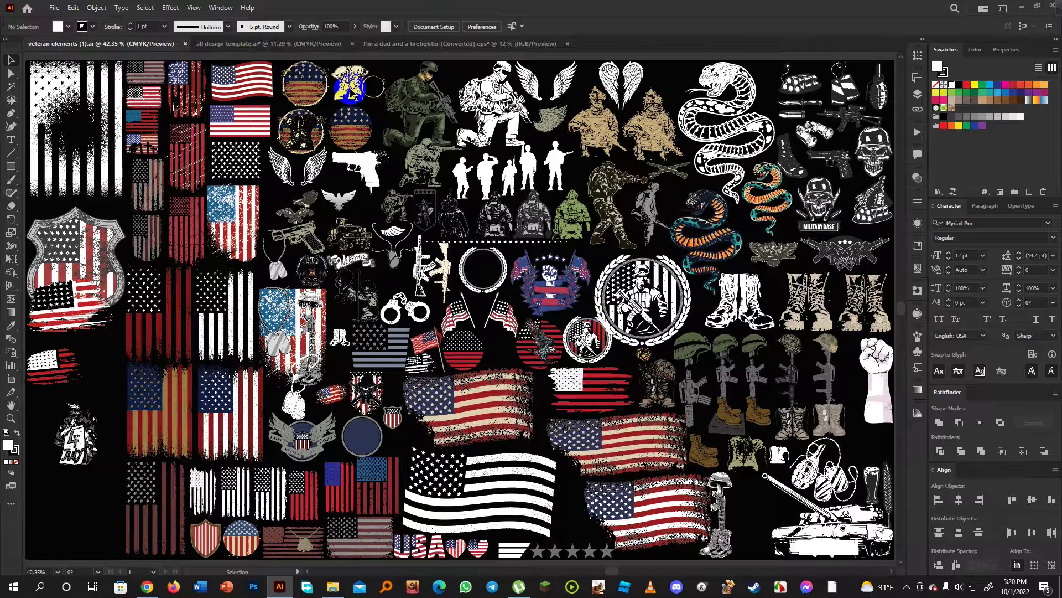
left_click(248, 44)
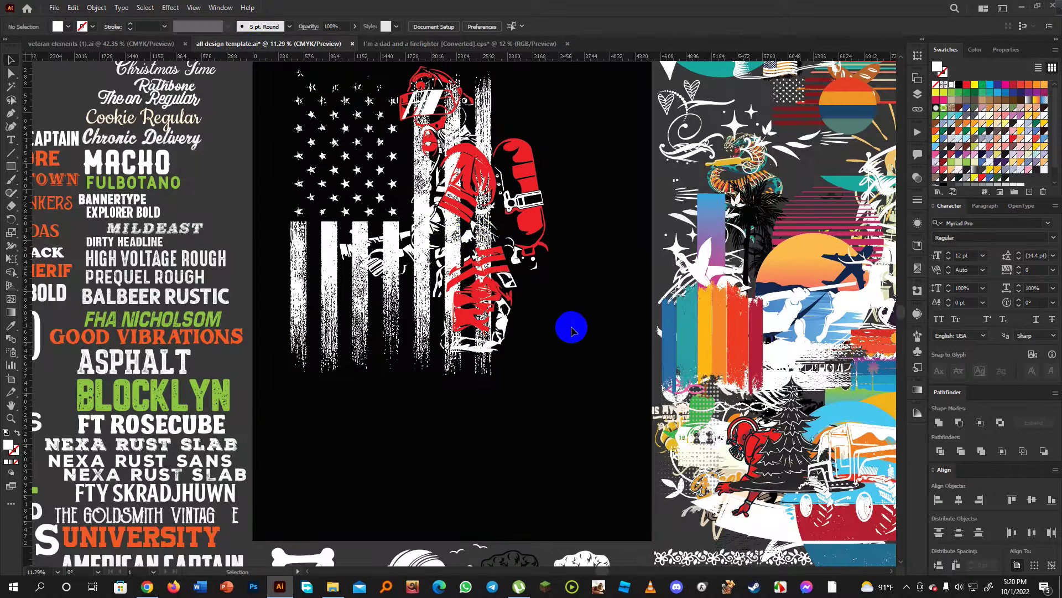
Copy "I AM A" from the firefighter slogan above the artboard and paste it as separate text beside the firefighter's helmet.
scroll(567, 324, "up", 2)
scroll(563, 321, "up", 1)
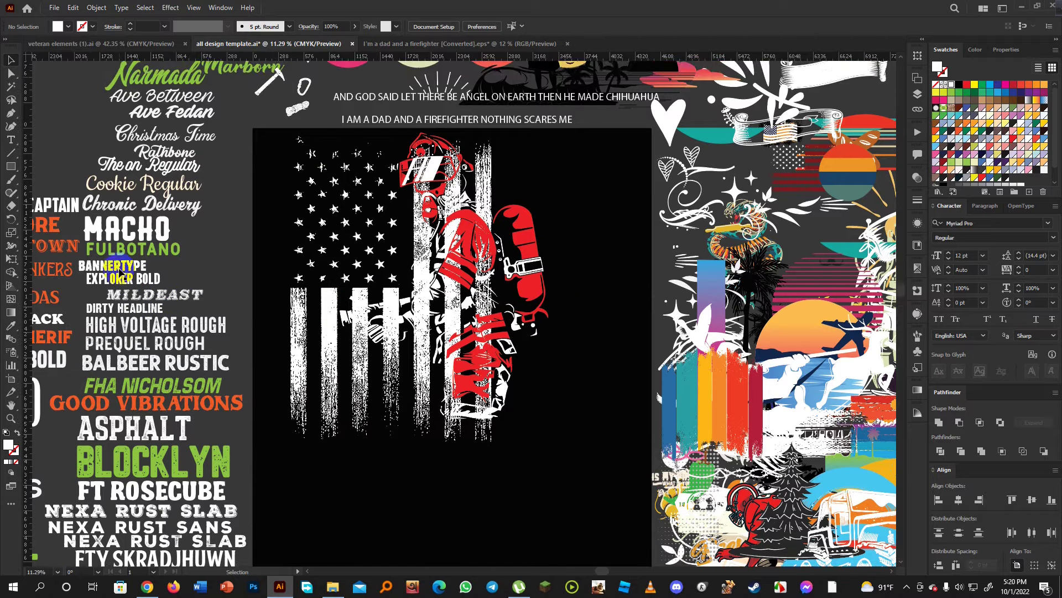
double_click(368, 119)
left_click_drag(368, 119, 342, 120)
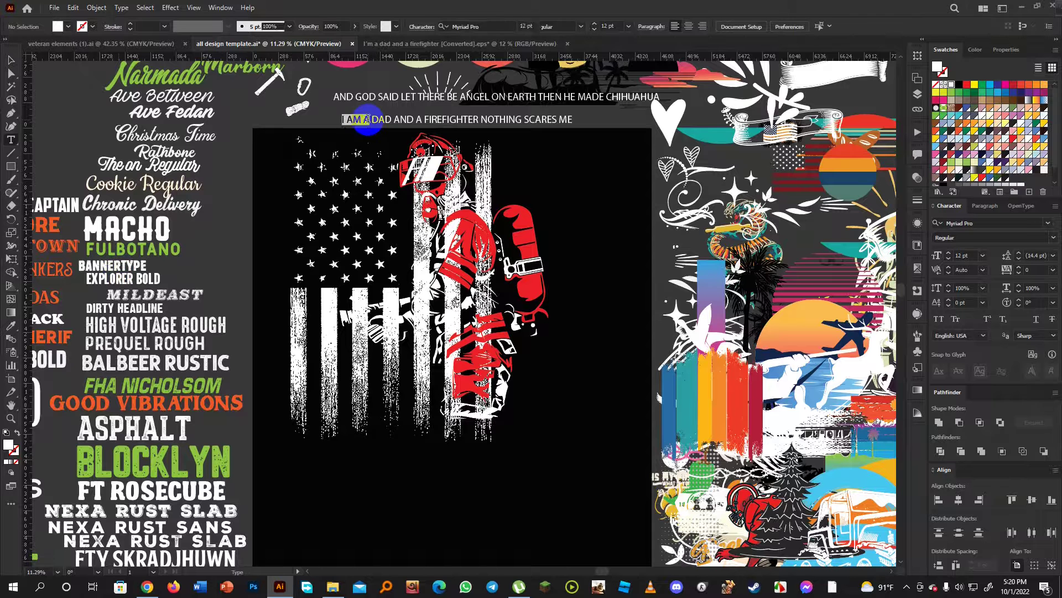
key("ctrl+c")
left_click(550, 161)
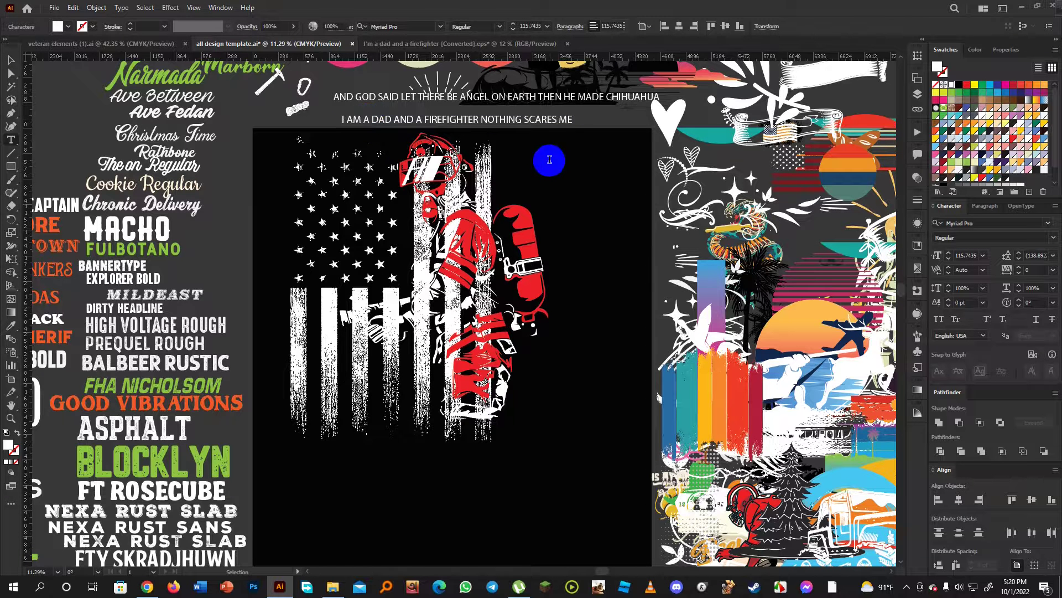
key("ctrl+v")
left_click(11, 59)
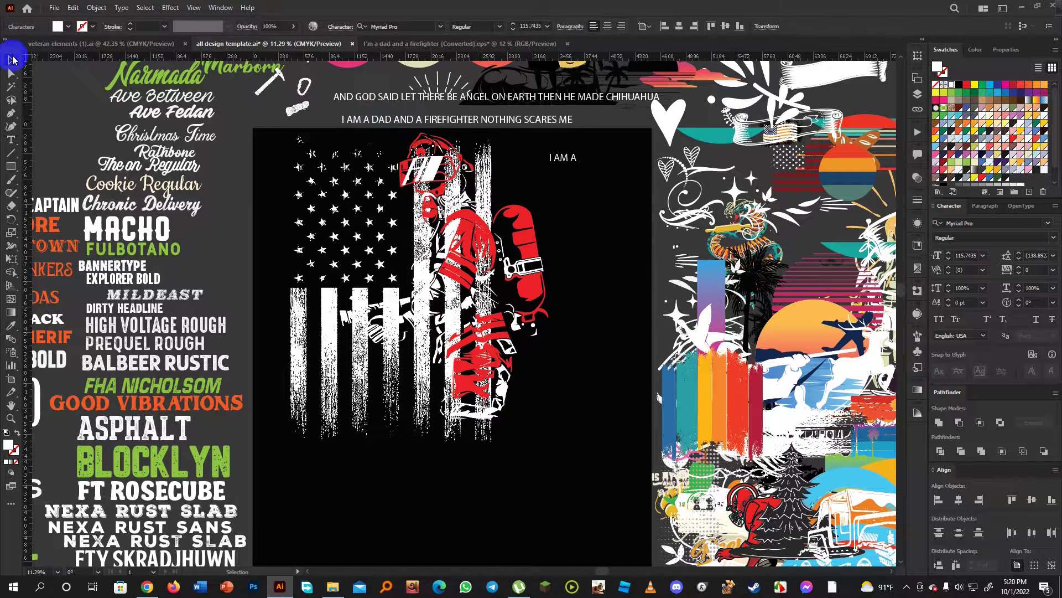
Enlarge the "I AM A" text and apply the style of the Dirty Headline font sample to it.
left_click(573, 159)
left_click_drag(580, 165, 605, 166)
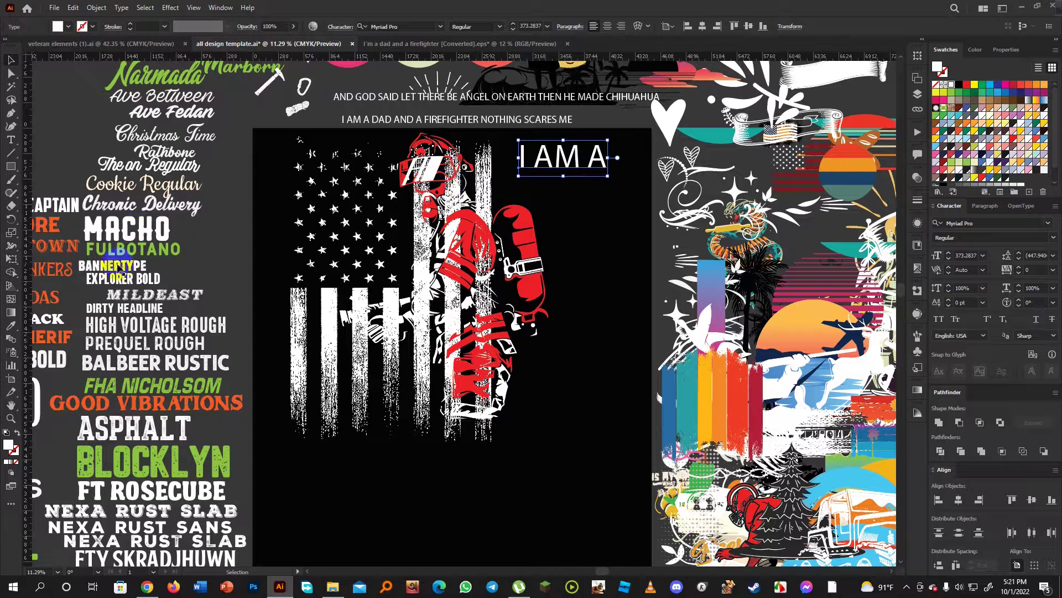
key("i")
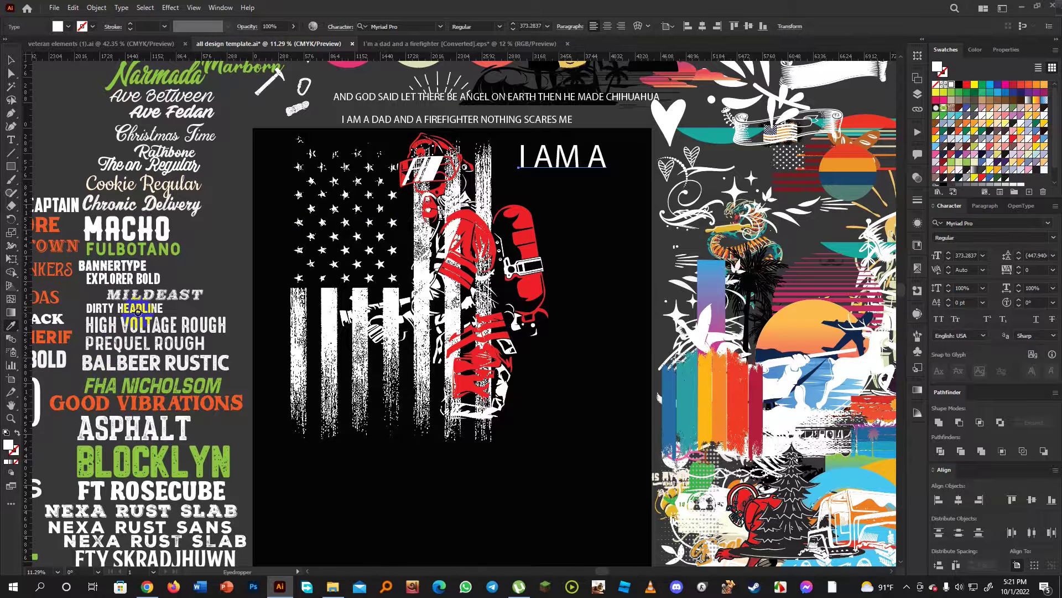
left_click(105, 308)
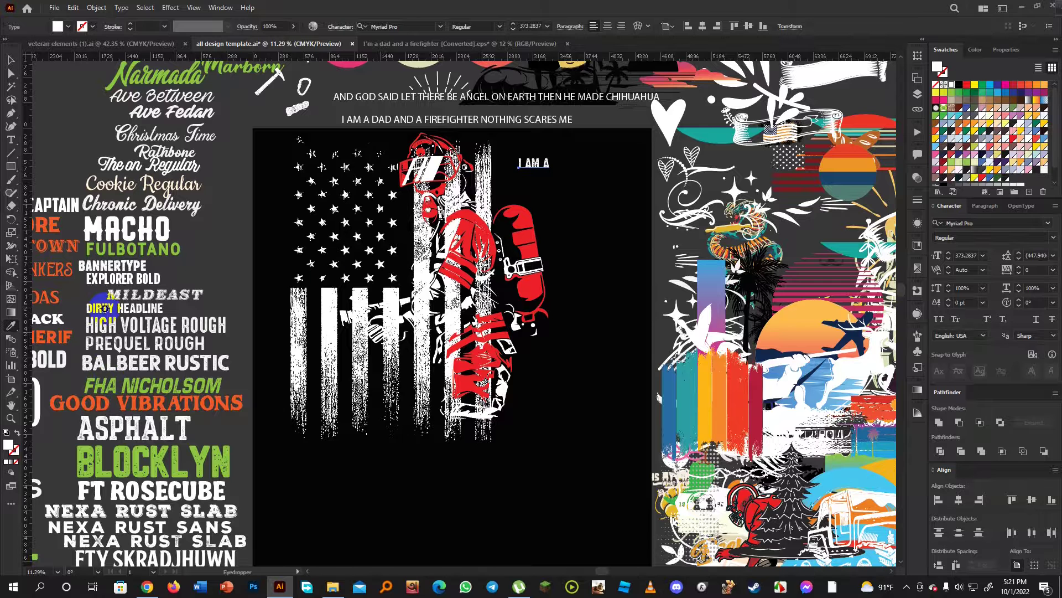
left_click(11, 59)
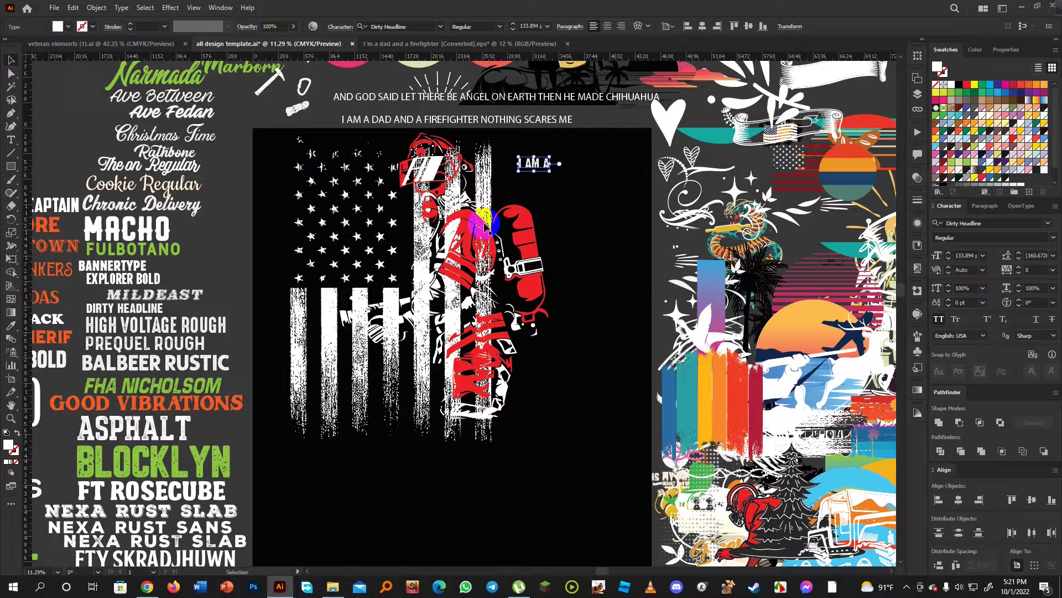
Convert "I AM A" to outlines and place it in the artboard's upper-right corner at about 900 px wide.
key("a")
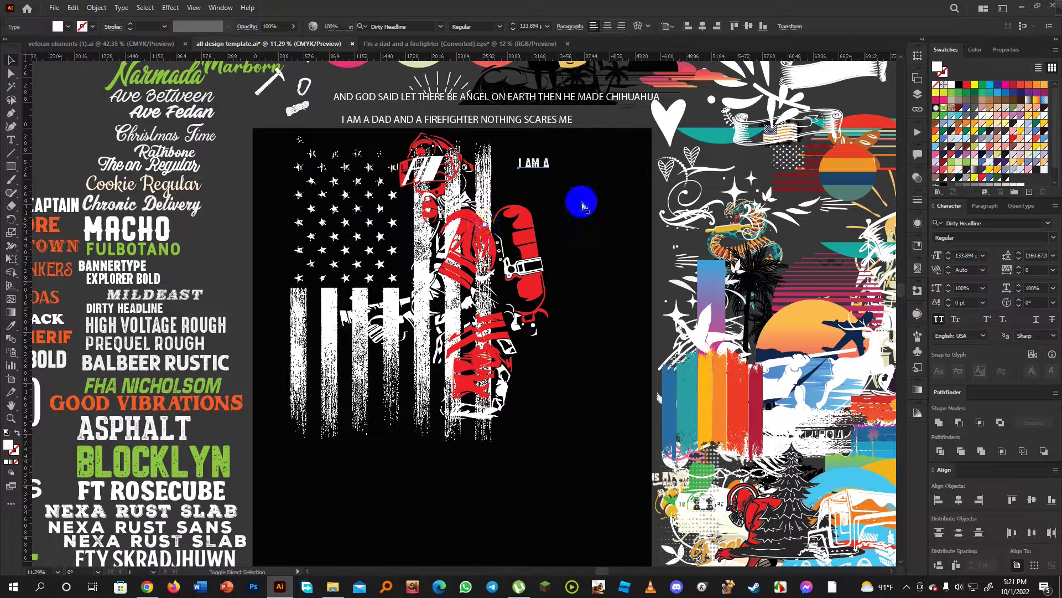
left_click(555, 168)
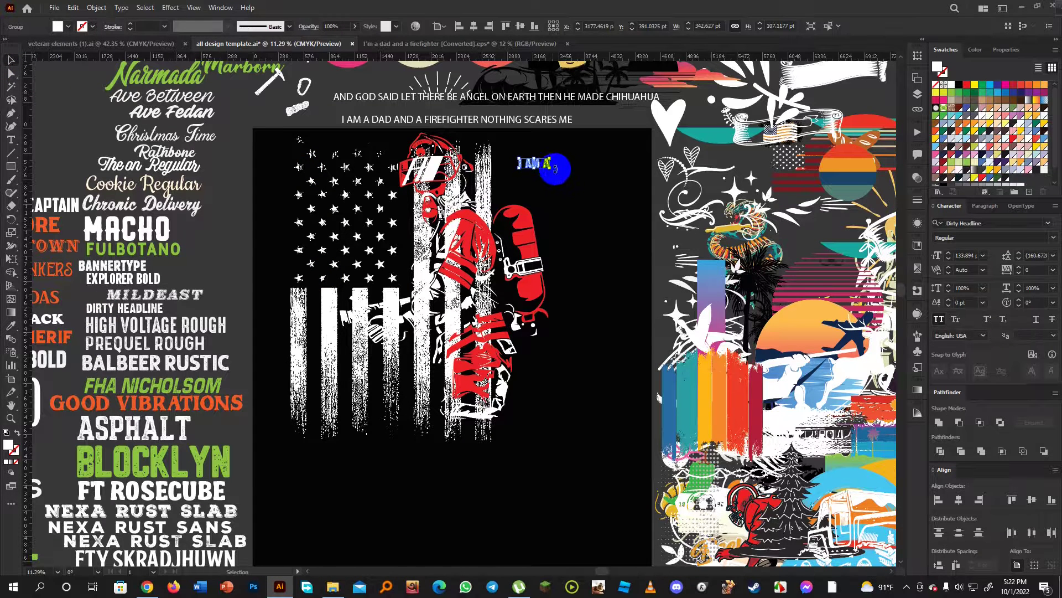
left_click_drag(555, 168, 612, 149)
left_click(583, 199)
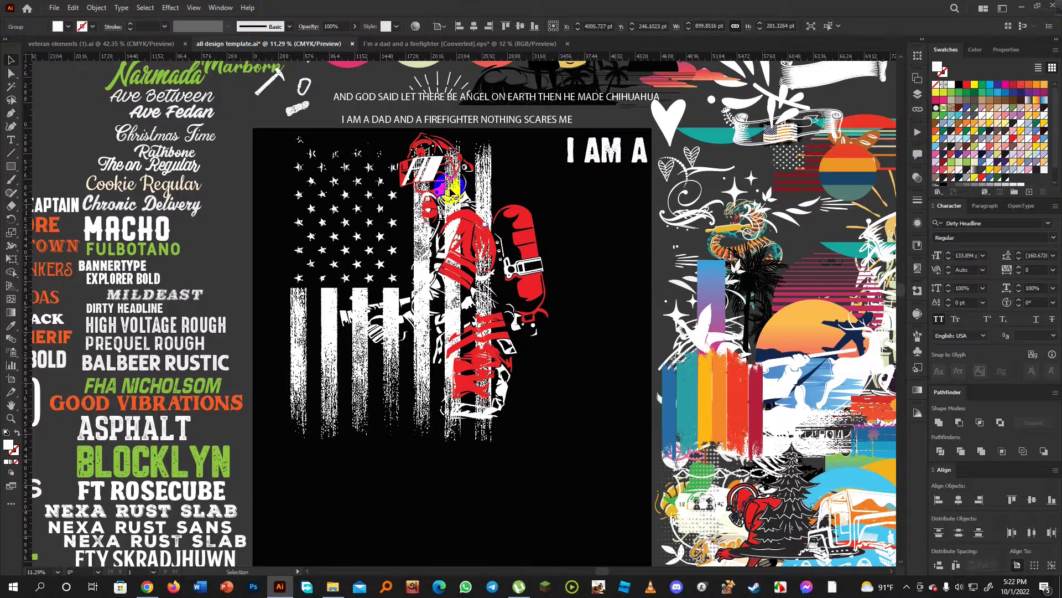
Shift the firefighter artwork slightly to the right and enlarge it proportionally until it extends below the flag.
left_click_drag(412, 169, 435, 173)
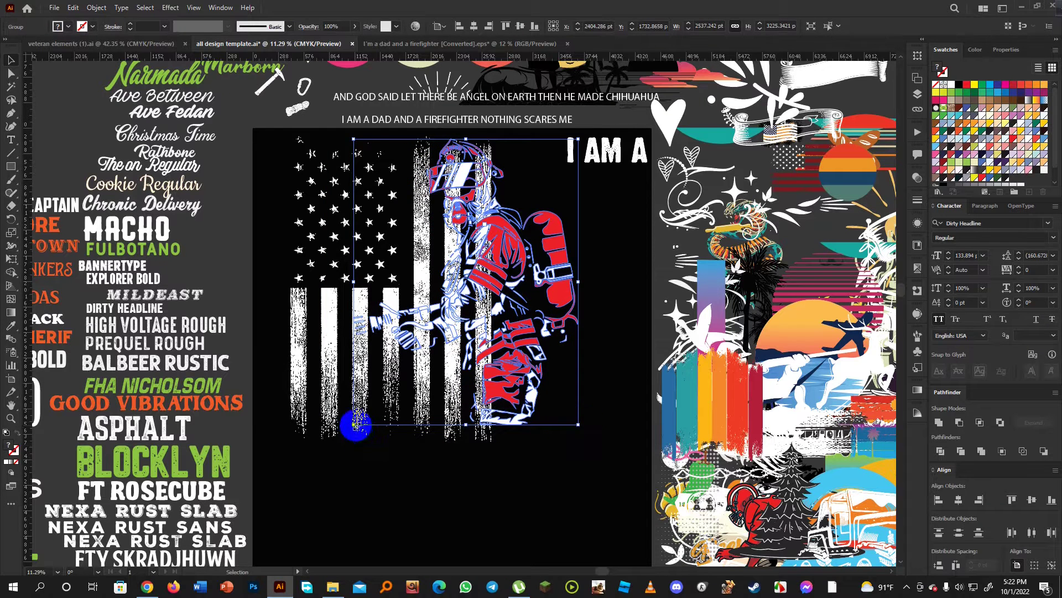
left_click_drag(340, 427, 293, 469)
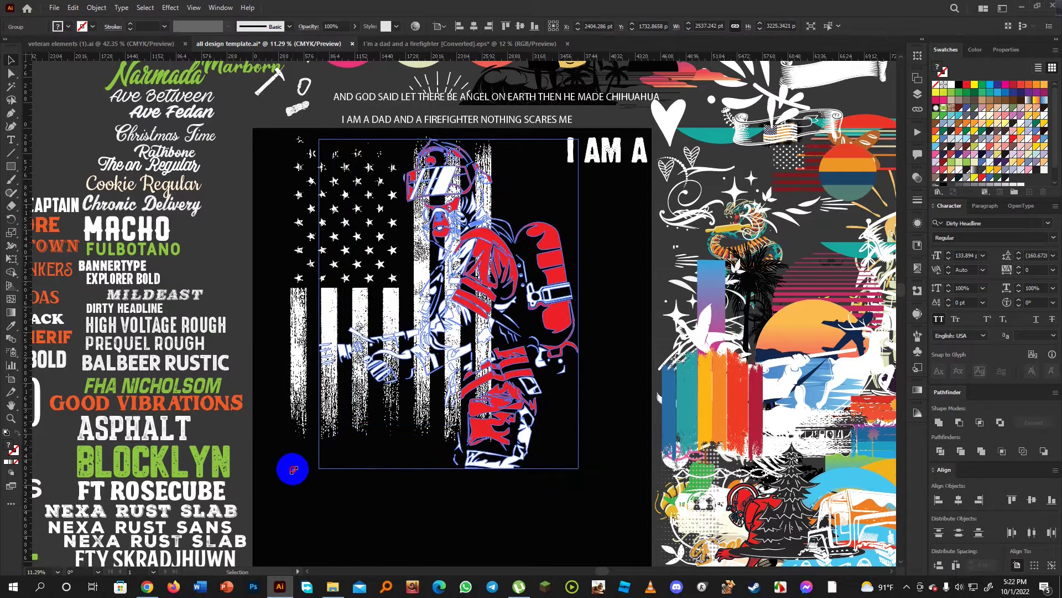
left_click(603, 320)
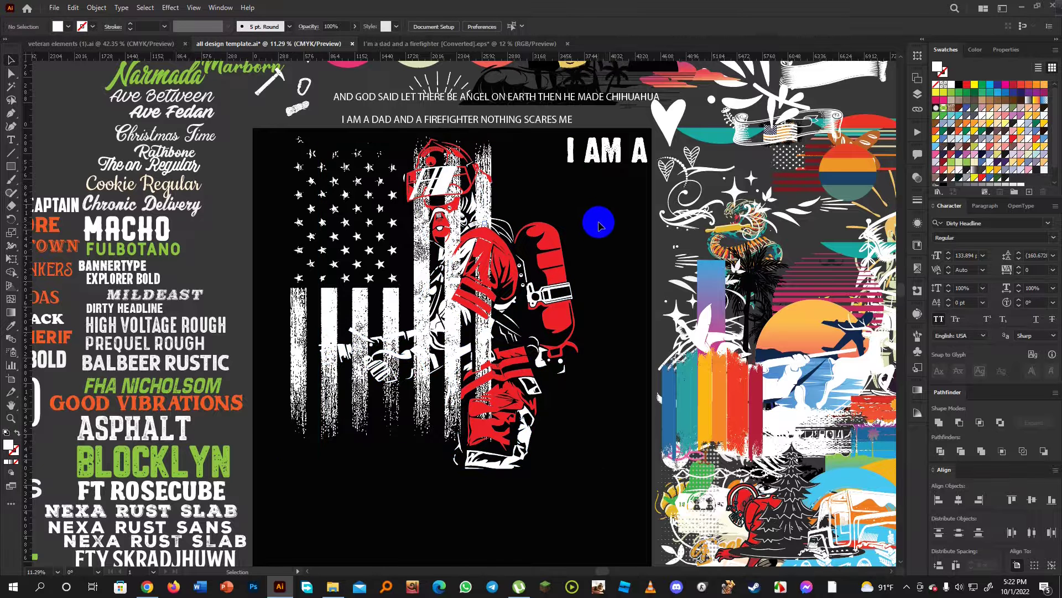
Copy "DAD" from the firefighter slogan and paste it as separate text below "I AM A" on the artboard.
scroll(553, 213, "up", 1)
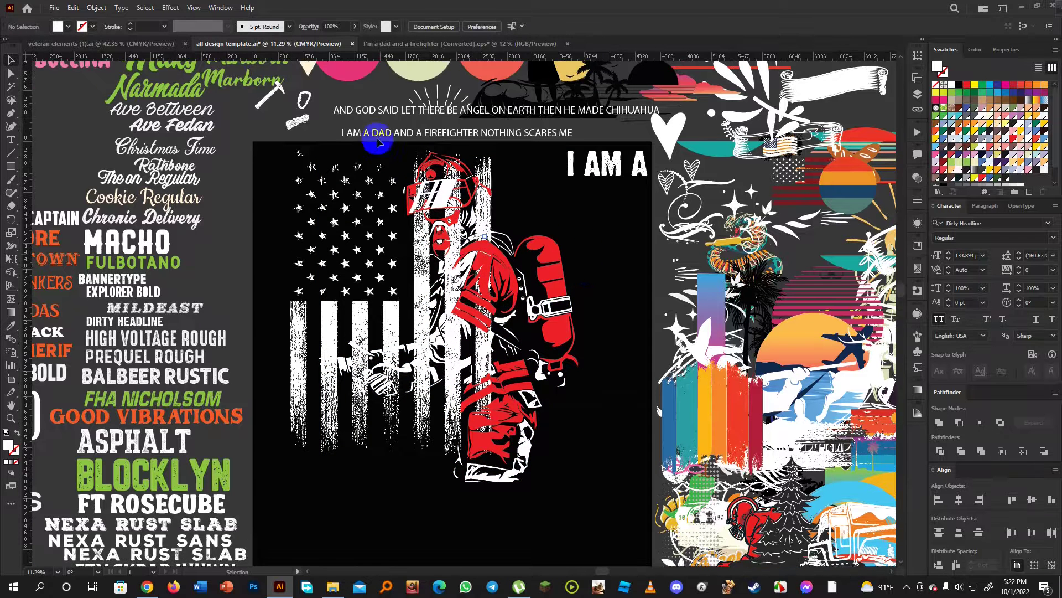
scroll(375, 166, "up", 3)
key("t")
left_click(372, 173)
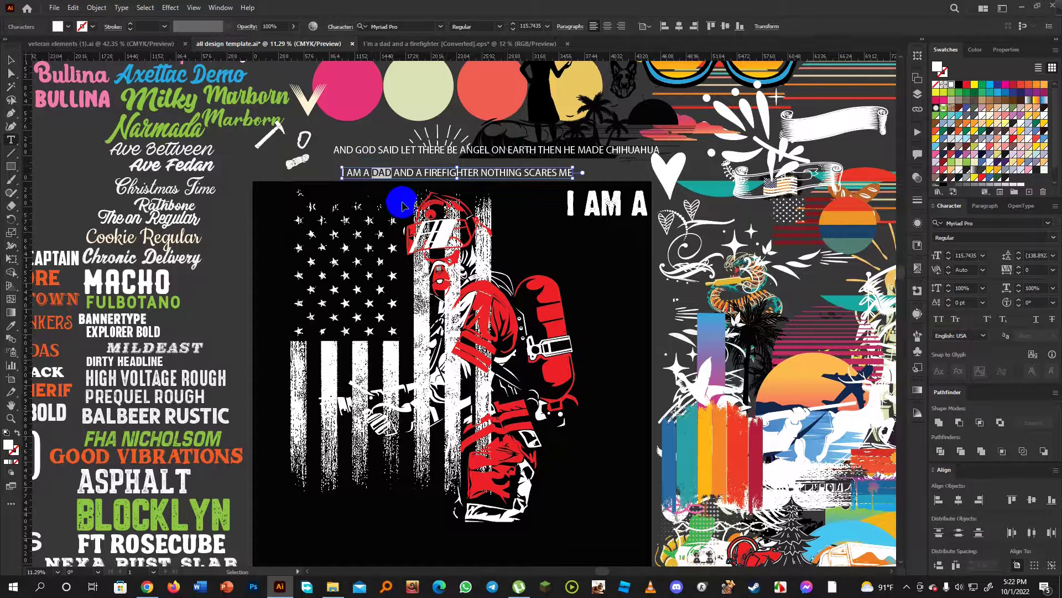
left_click(535, 247)
key("ctrl+v")
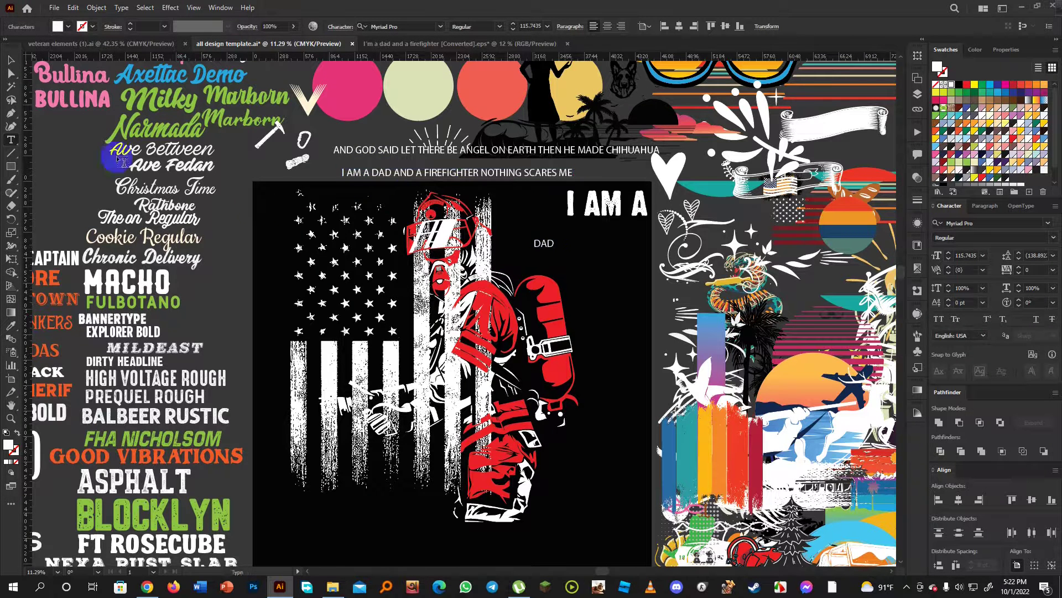
left_click(10, 59)
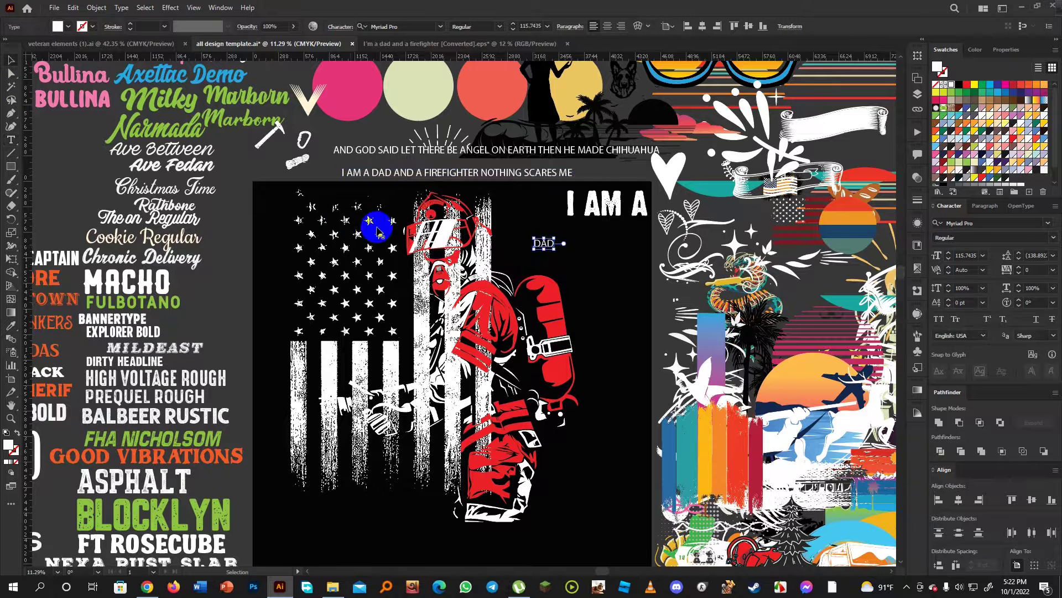
Apply the style of the Dirty Headline font sample to the "DAD" text.
key("i")
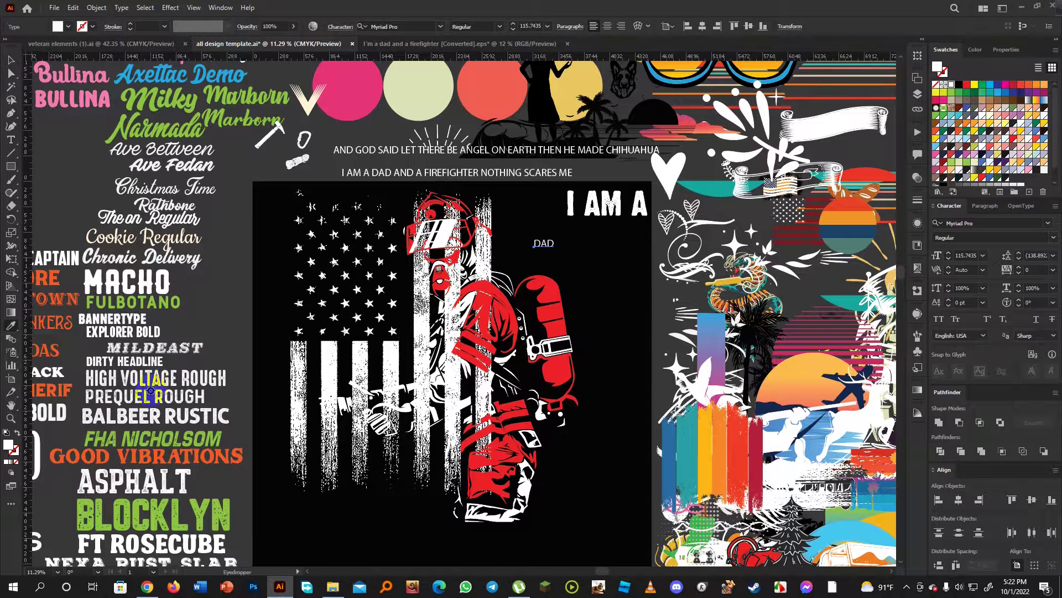
left_click(141, 364)
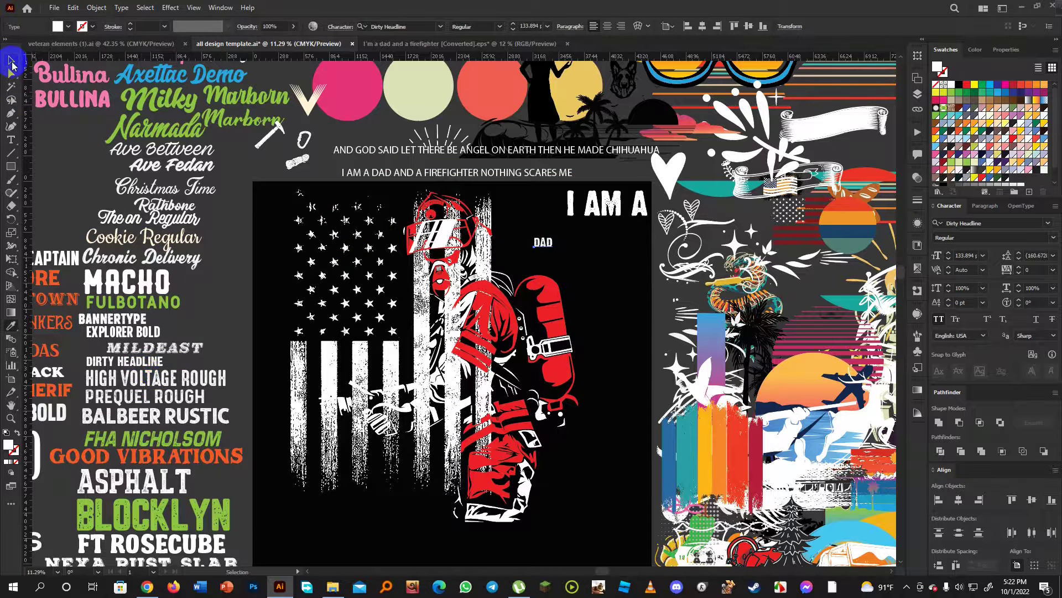
left_click(10, 60)
Enlarge the outlined "DAD" lettering to about 1272 px long and rotate it 90° to run vertically beneath "I AM A".
left_click_drag(554, 250, 647, 327)
key("ctrl+shift+a")
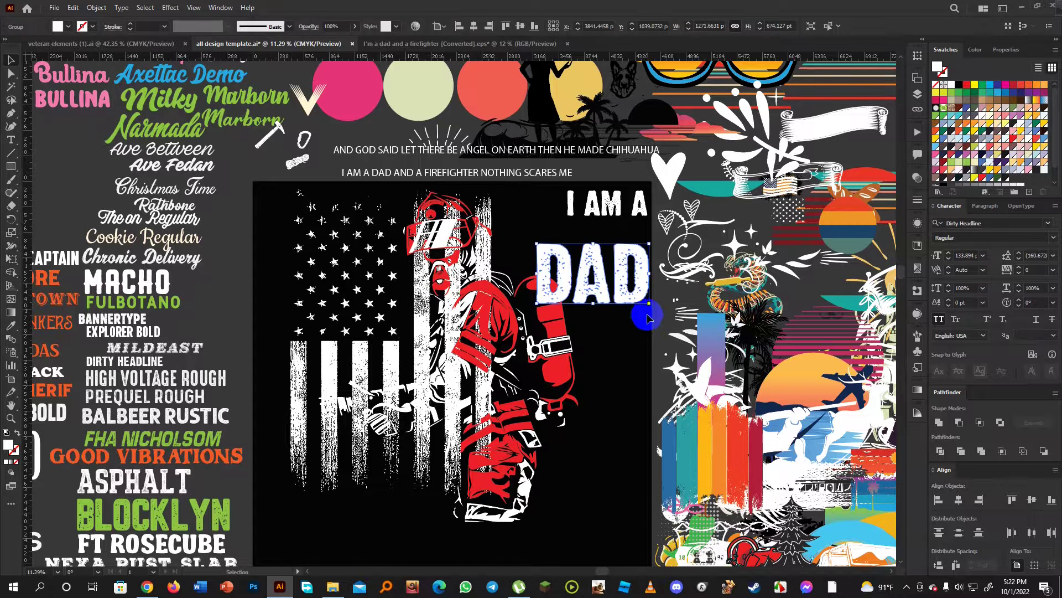
key("ctrl+z")
left_click_drag(555, 333, 555, 333)
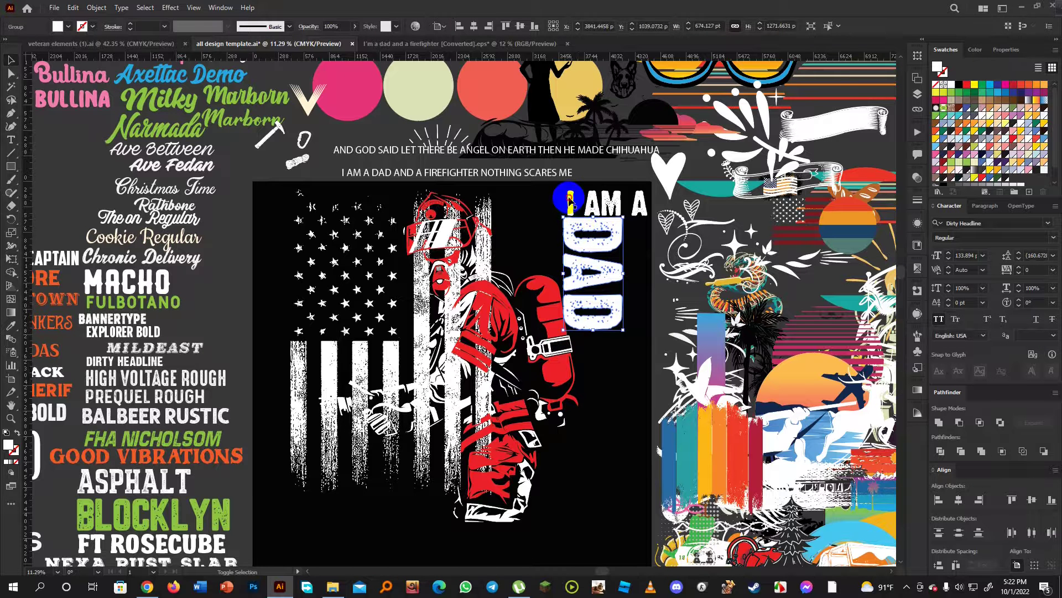
Align the left edge of "DAD" with "I AM A" and enlarge both together to about 1735 px wide.
left_click(570, 214, "shift")
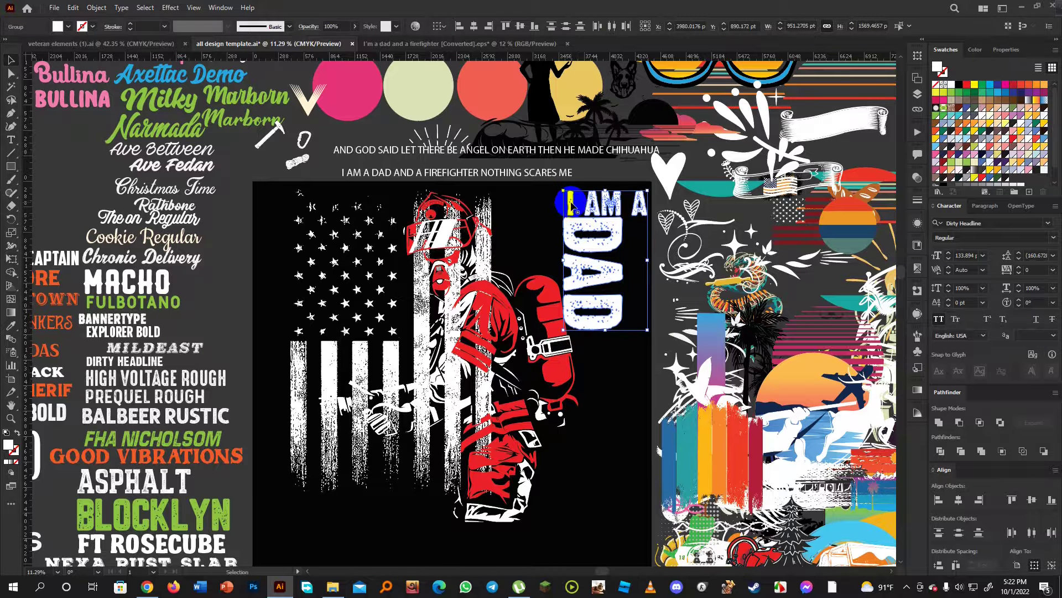
left_click(570, 214)
left_click(489, 26)
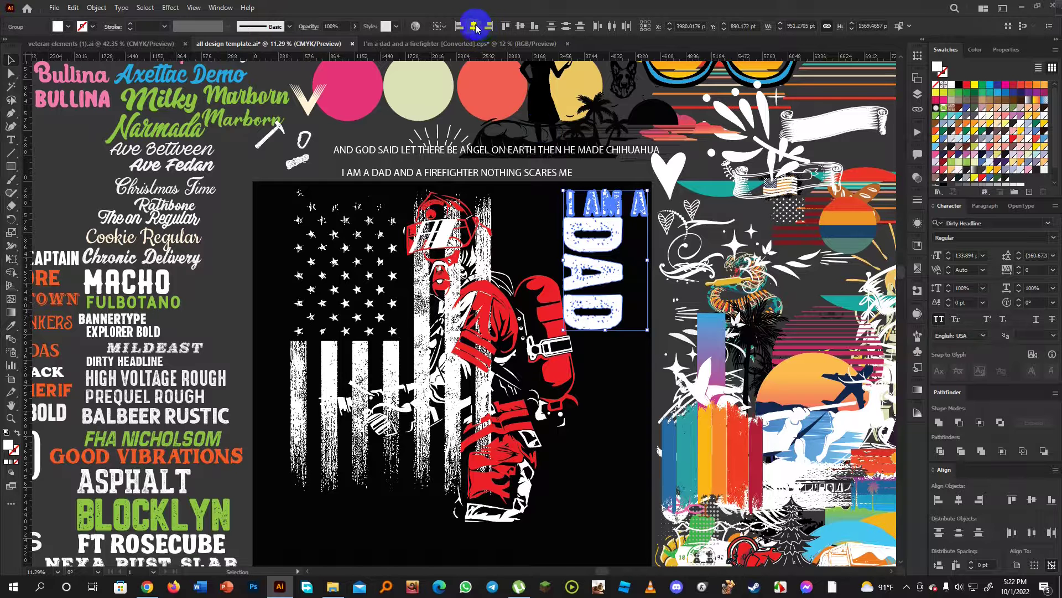
left_click(460, 26)
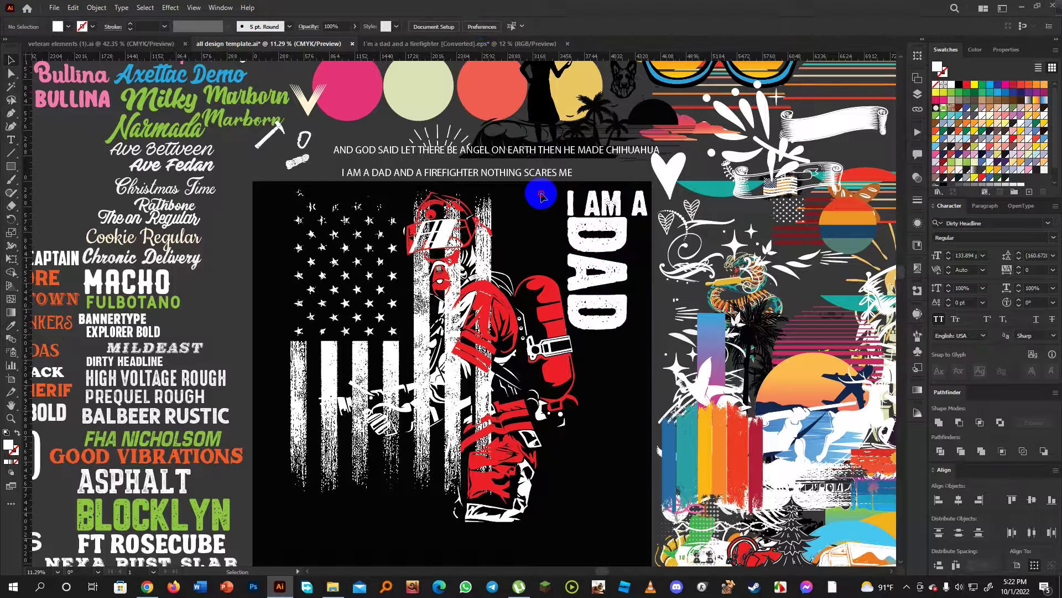
left_click(568, 332)
left_click_drag(568, 332, 492, 459)
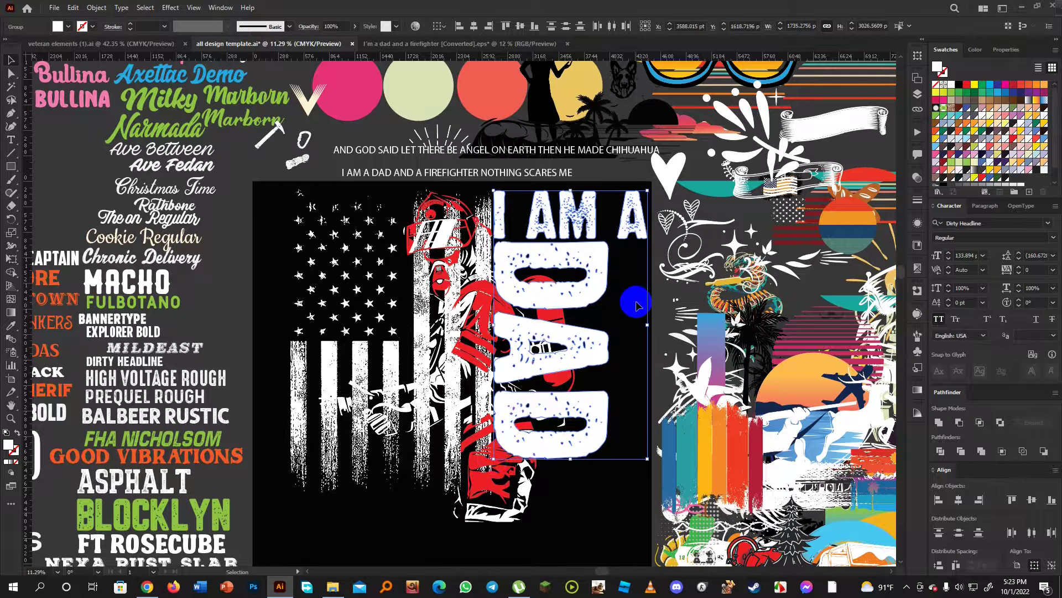
Move the firefighter illustration horizontally leftward so it stands mostly over the flag, at about X 1680 px.
left_click(455, 236)
left_click(437, 203)
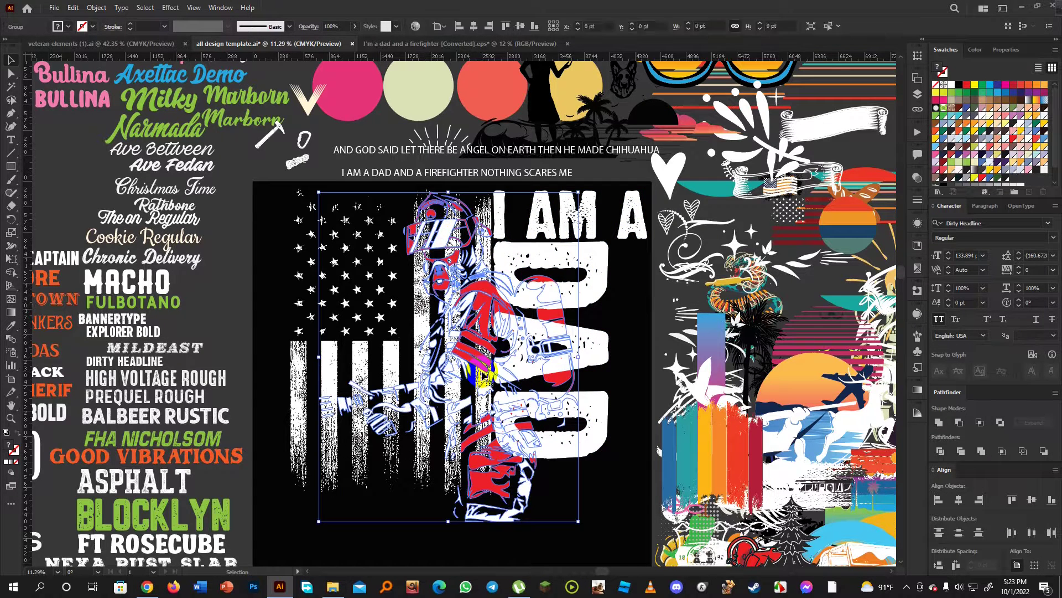
mouse_move(483, 376)
left_mouse_down()
mouse_move(471, 376)
mouse_move(483, 376)
left_mouse_up()
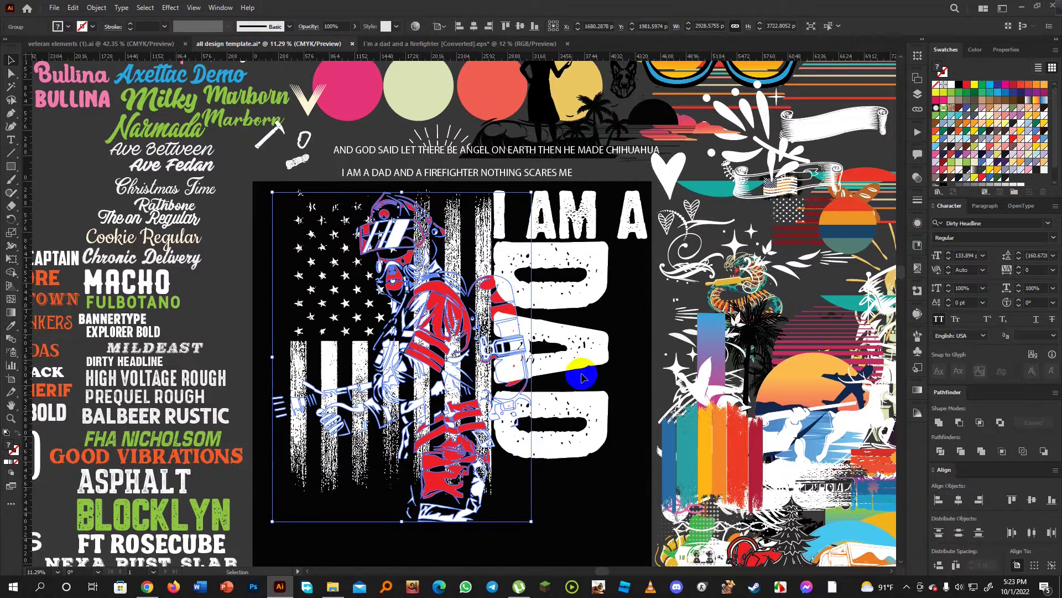
left_click(621, 312)
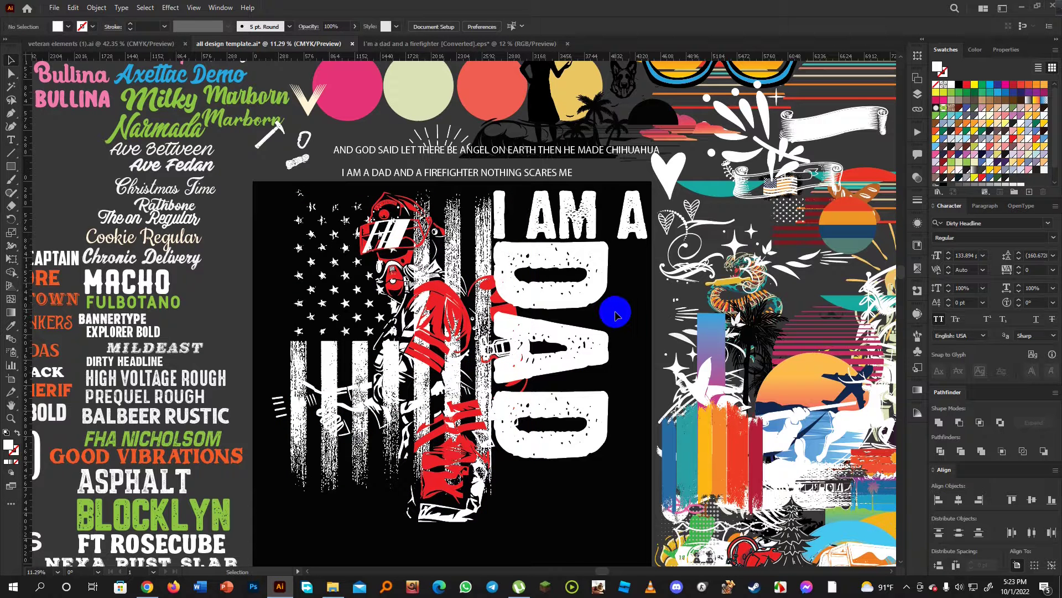
Align the right edge of the vertical "DAD" lettering with the right edge of "I AM A".
left_click(587, 232)
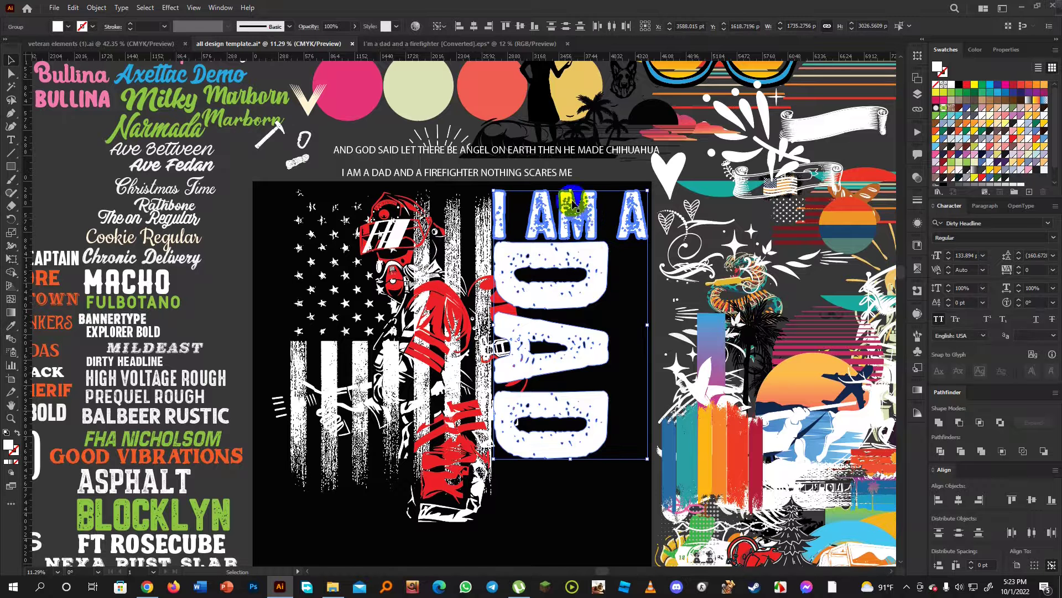
left_click(487, 28)
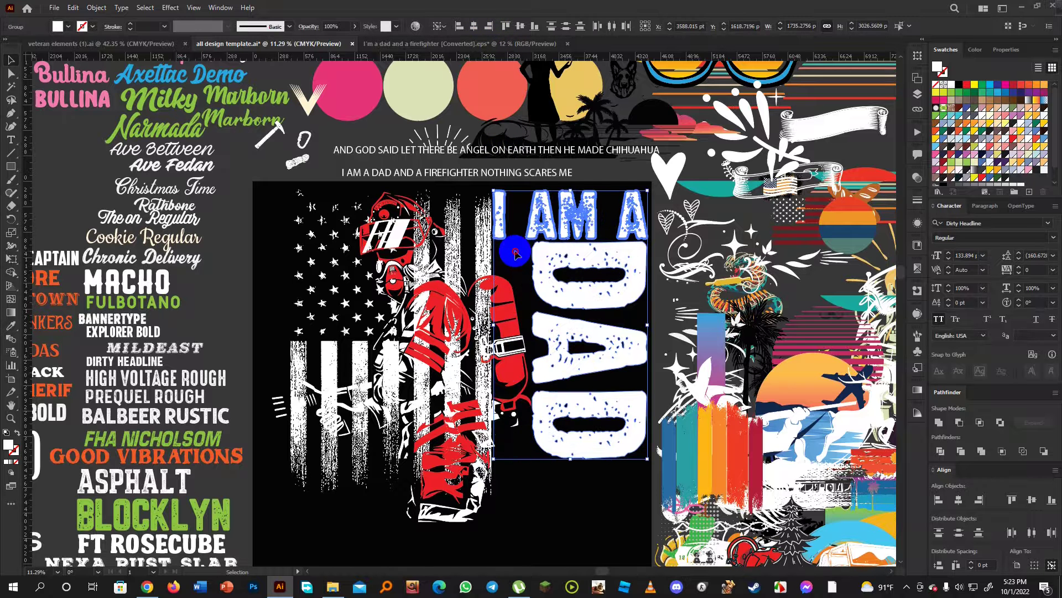
left_click(607, 316)
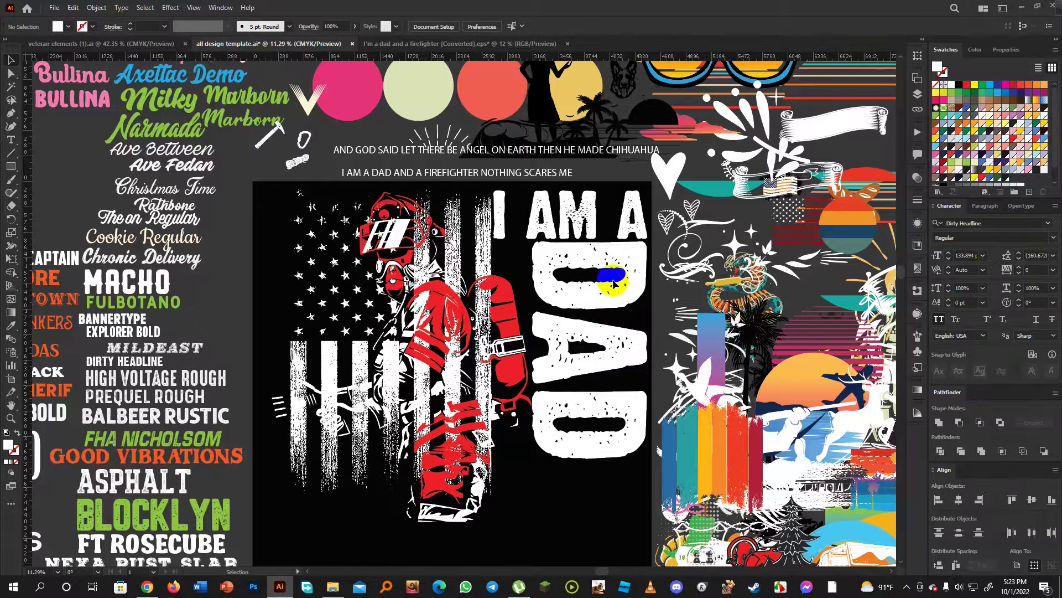
Enlarge the vertical "DAD" lettering proportionally until it spans the full width of "I AM A".
scroll(611, 299, "down", 5)
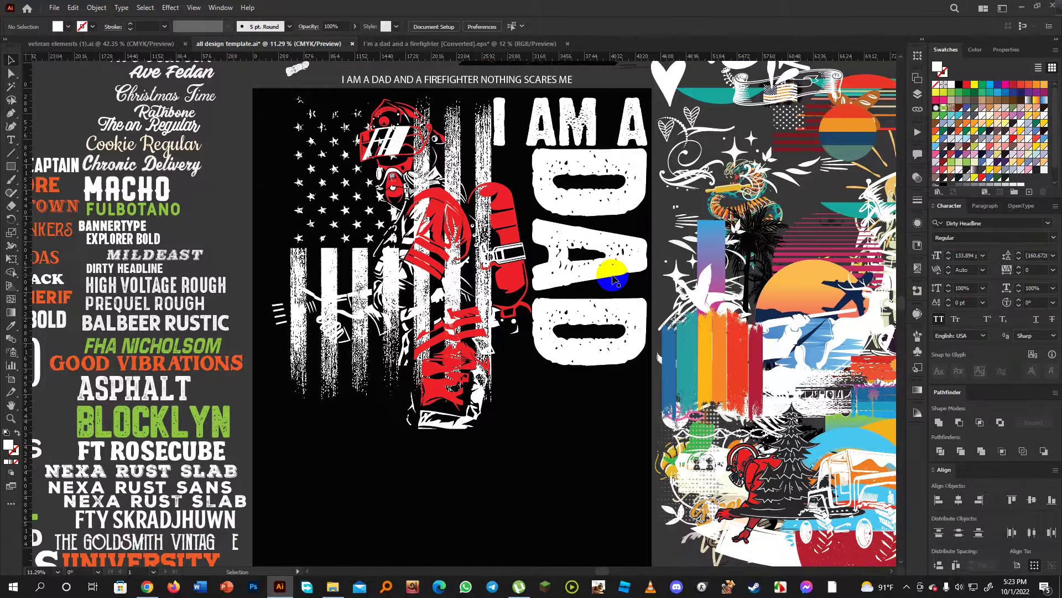
left_click_drag(613, 279, 482, 437)
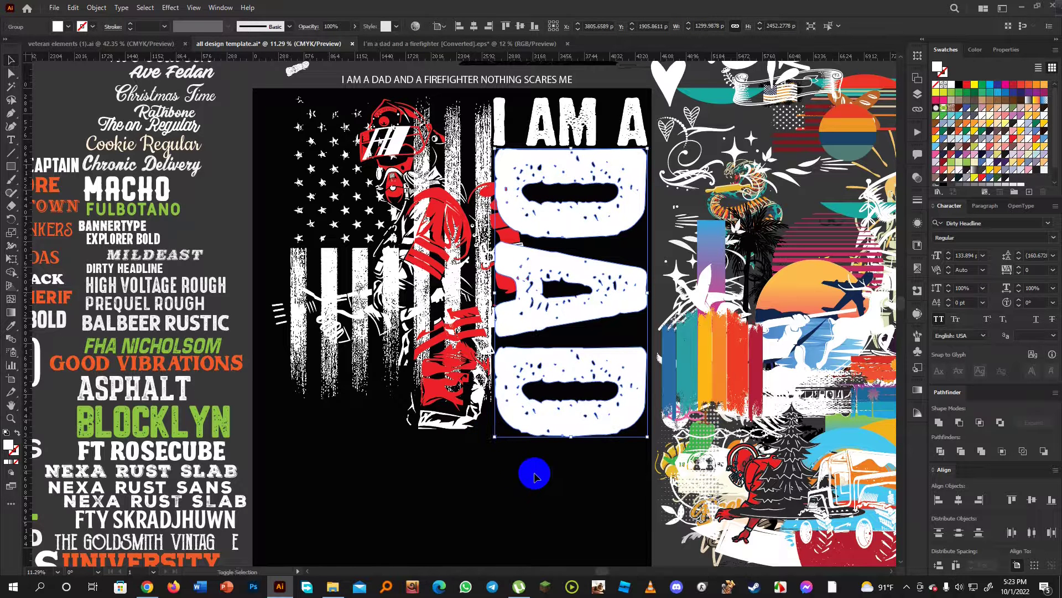
left_click(538, 493)
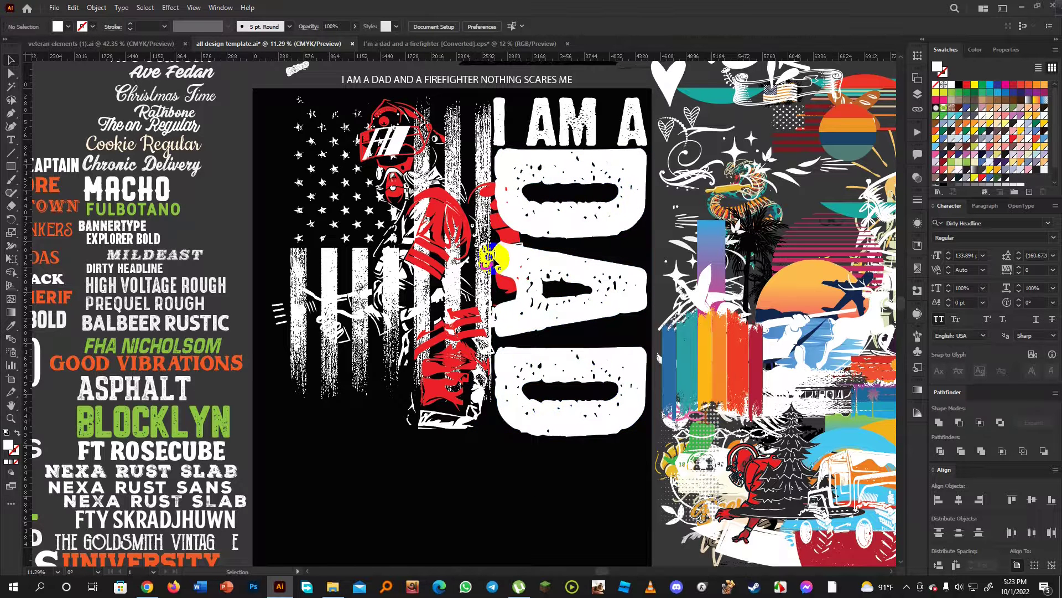
Move the firefighter farther leftward until the hose nozzle meets the artboard's left edge, at about X 1452 px.
left_click(396, 144)
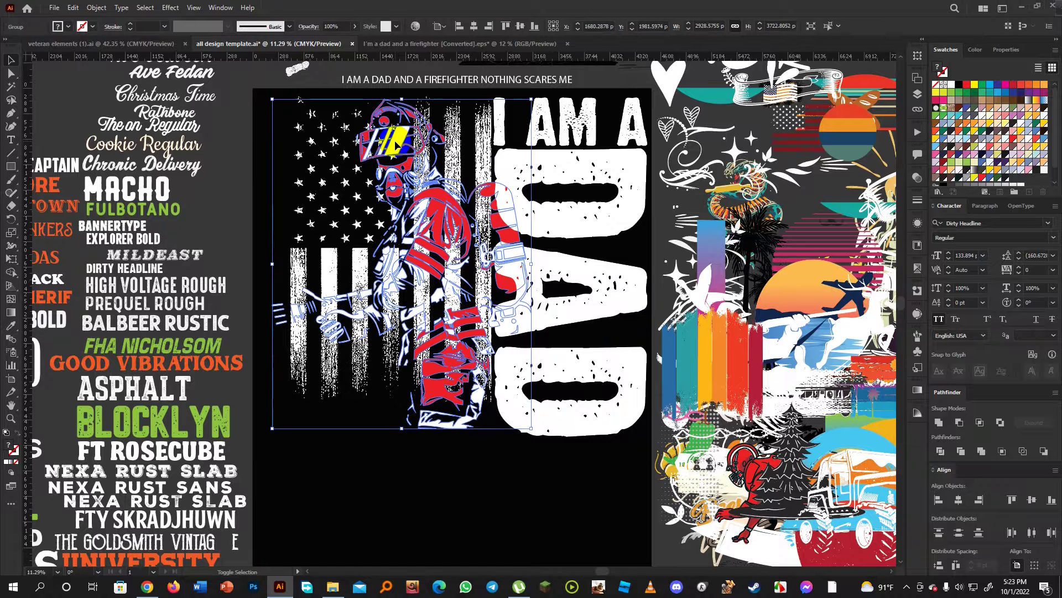
left_click_drag(395, 144, 392, 145)
left_click(488, 504)
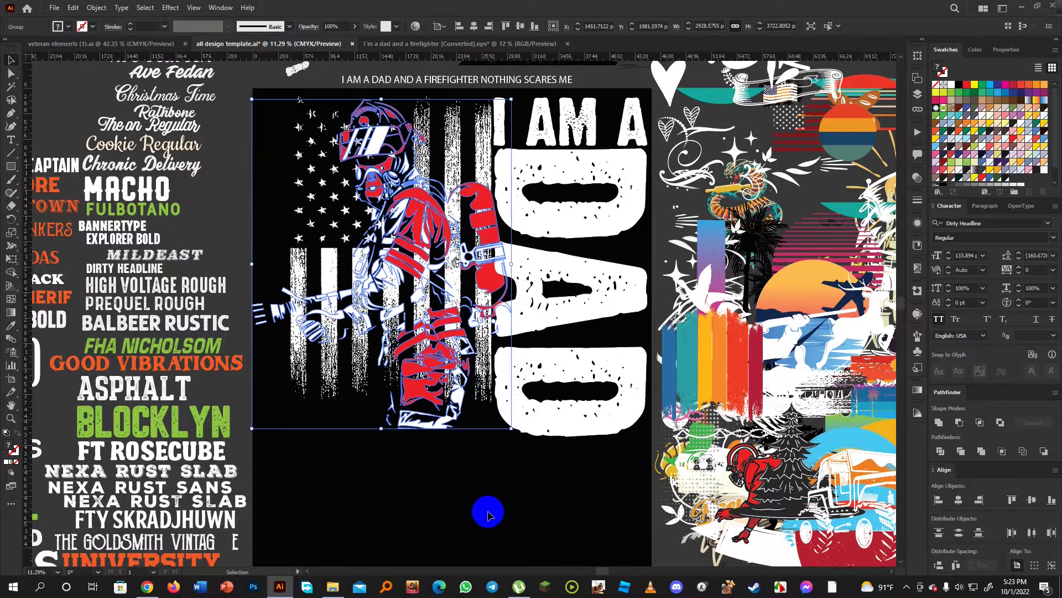
Copy "AND A" from the firefighter slogan and paste it as separate text on the artboard.
scroll(560, 453, "up", 3)
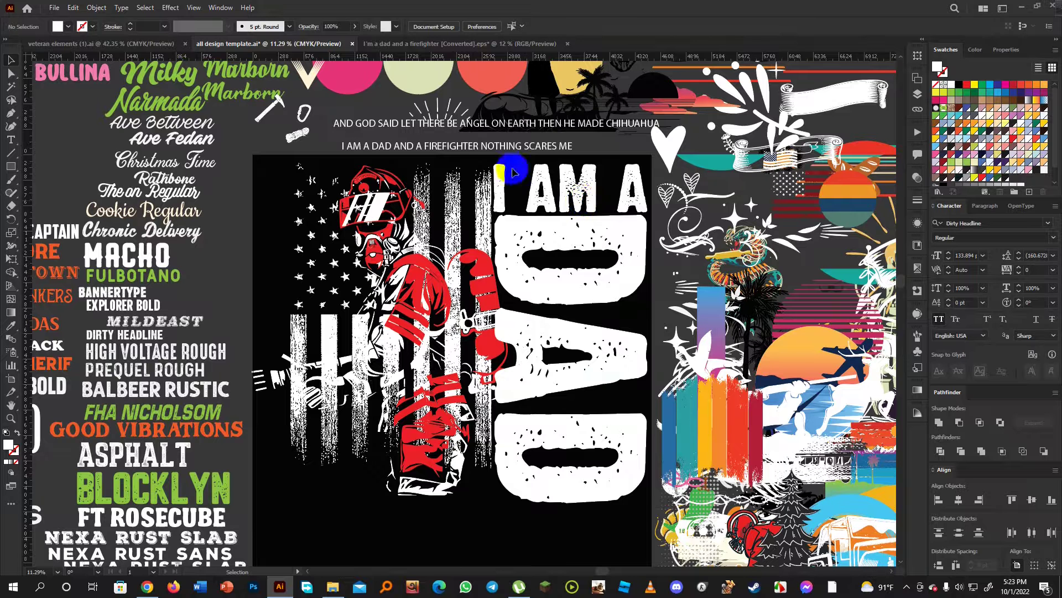
double_click(402, 148)
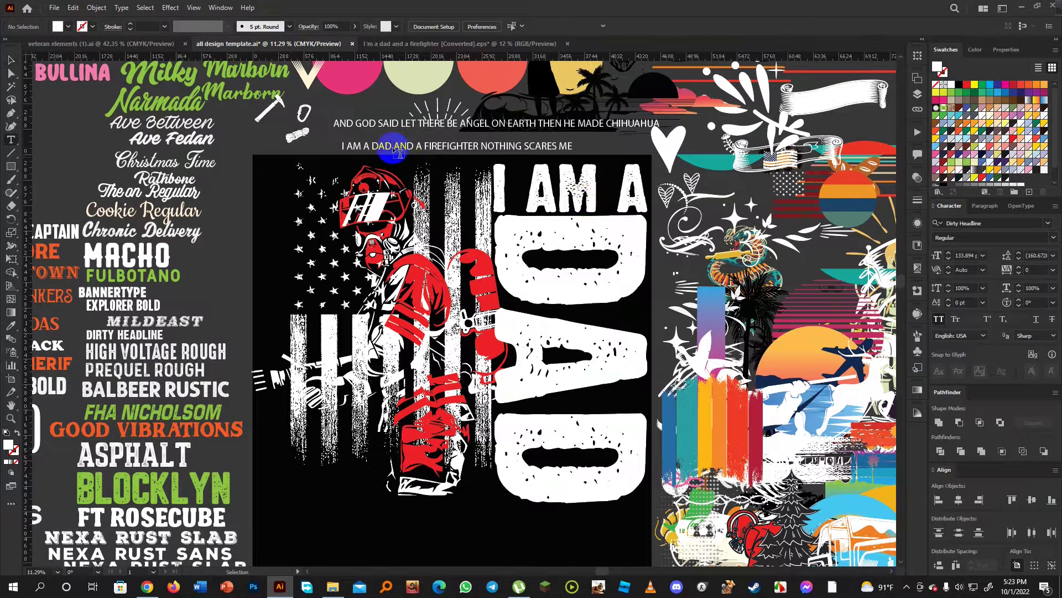
left_click(393, 147)
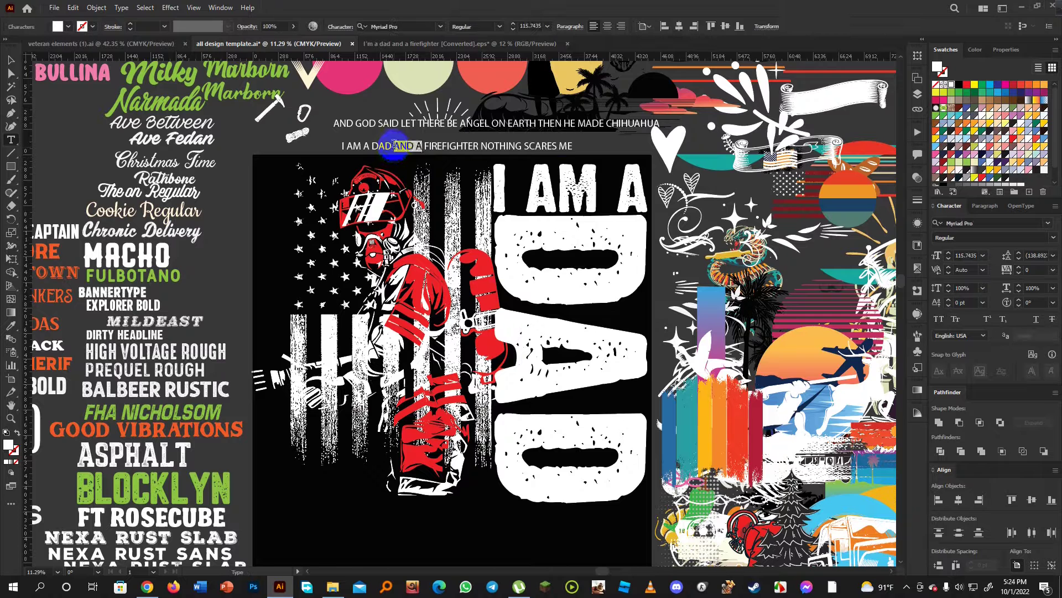
scroll(354, 332, "down", 3)
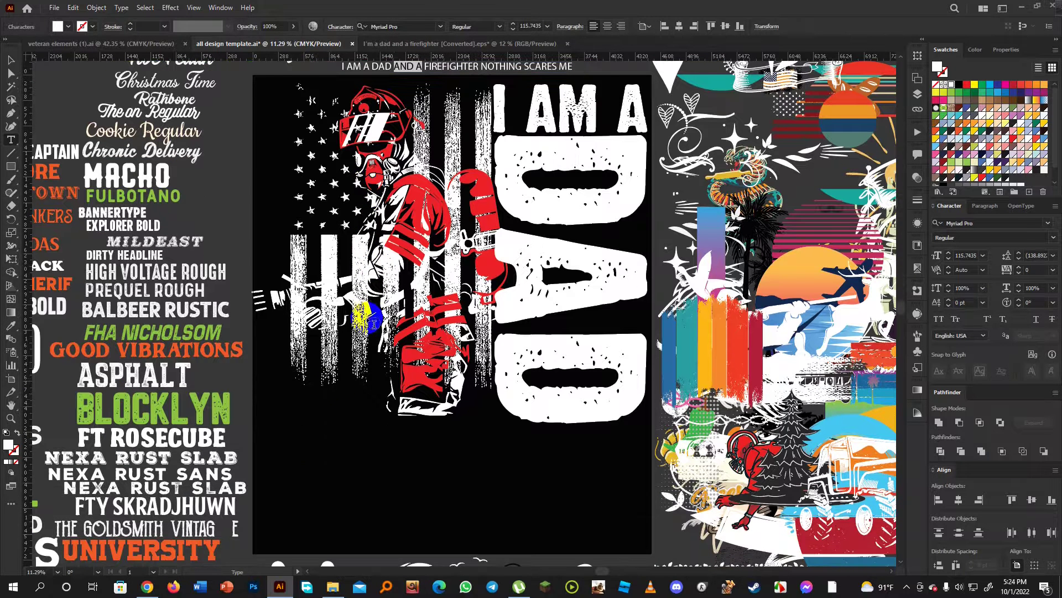
key("Escape")
left_click(284, 414)
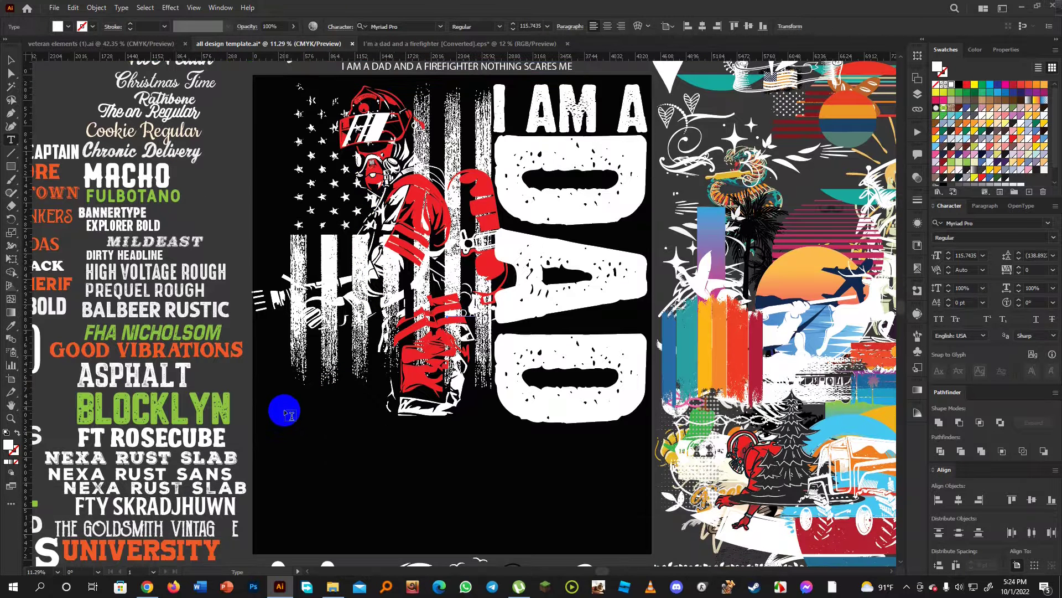
Apply the style of the Dirty Headline font sample to the "AND A" text.
left_click(11, 61)
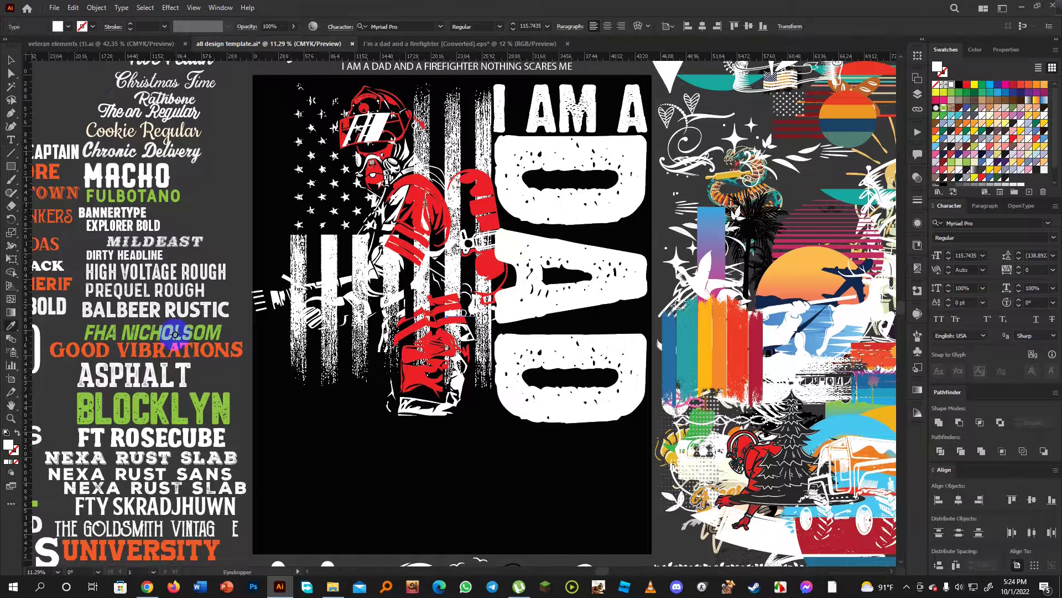
left_click(107, 253)
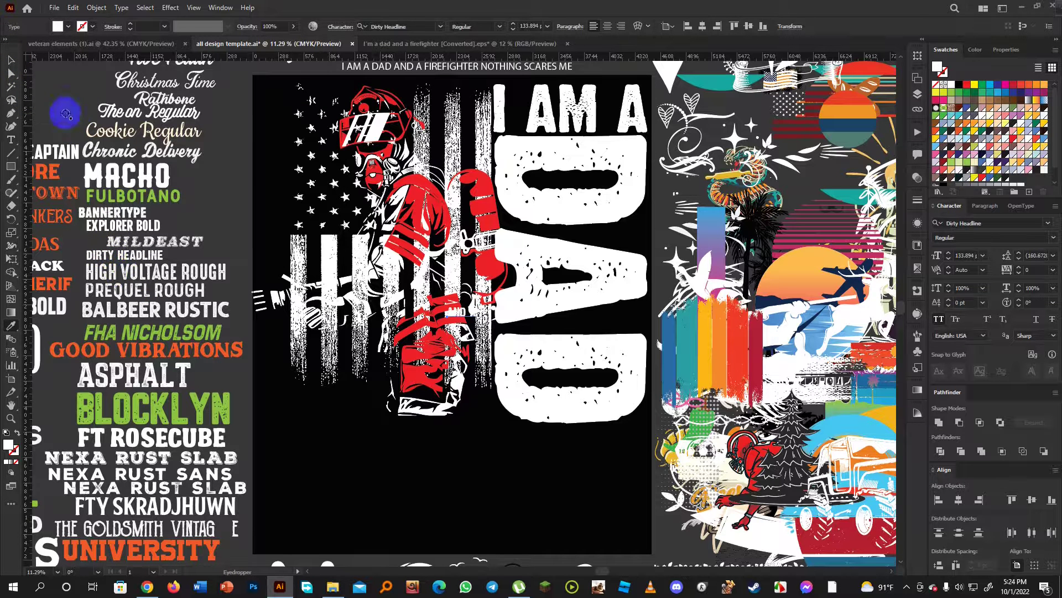
left_click(12, 61)
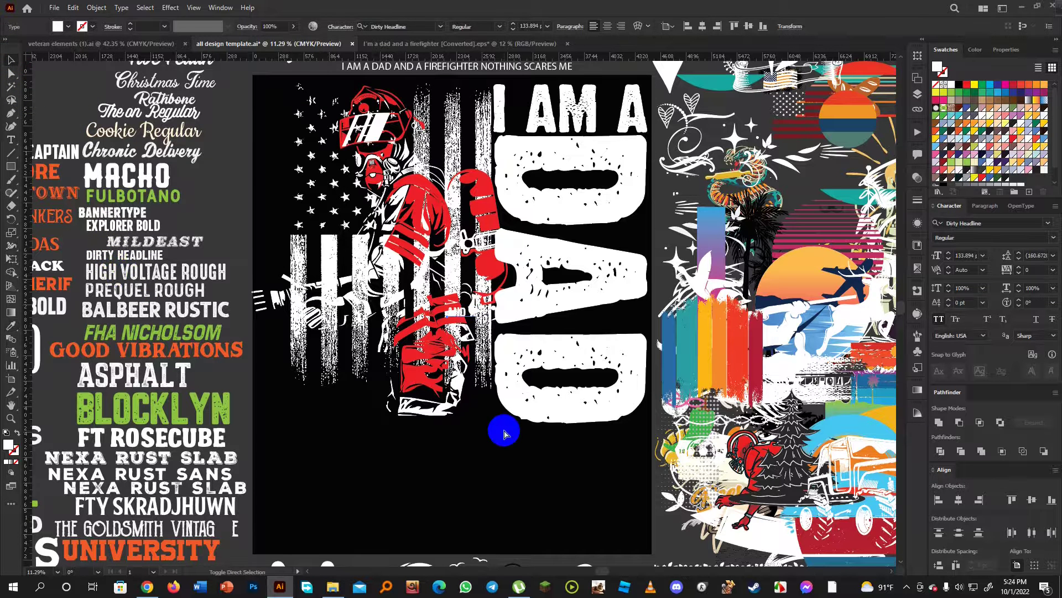
Convert "AND A" to outlines and enlarge it to about 1798 px wide at the artboard's left edge over the lower flag.
left_click(493, 361)
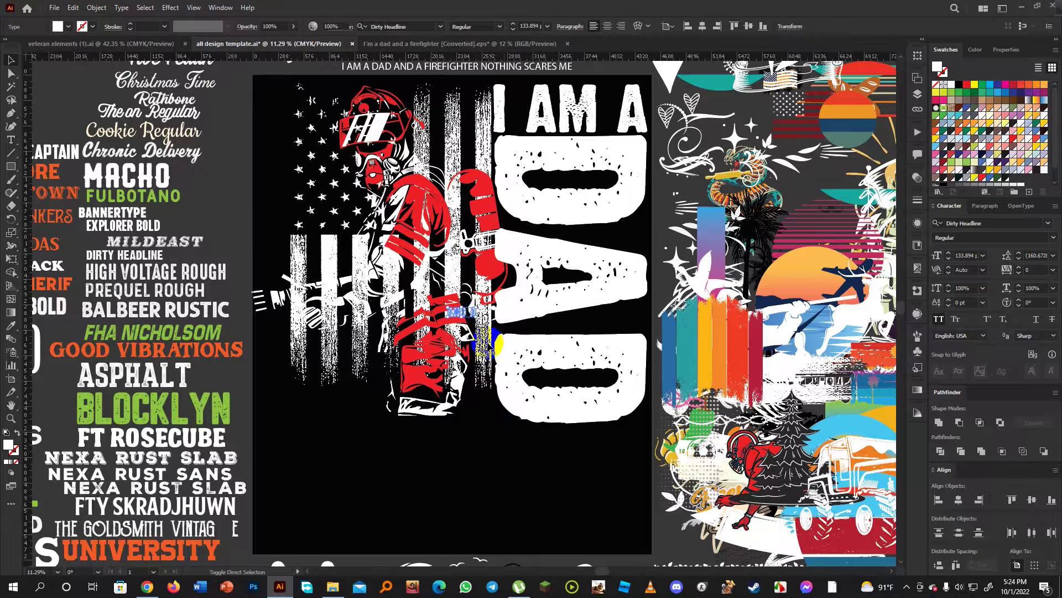
key("ctrl+shift+o")
left_click_drag(477, 318, 540, 367)
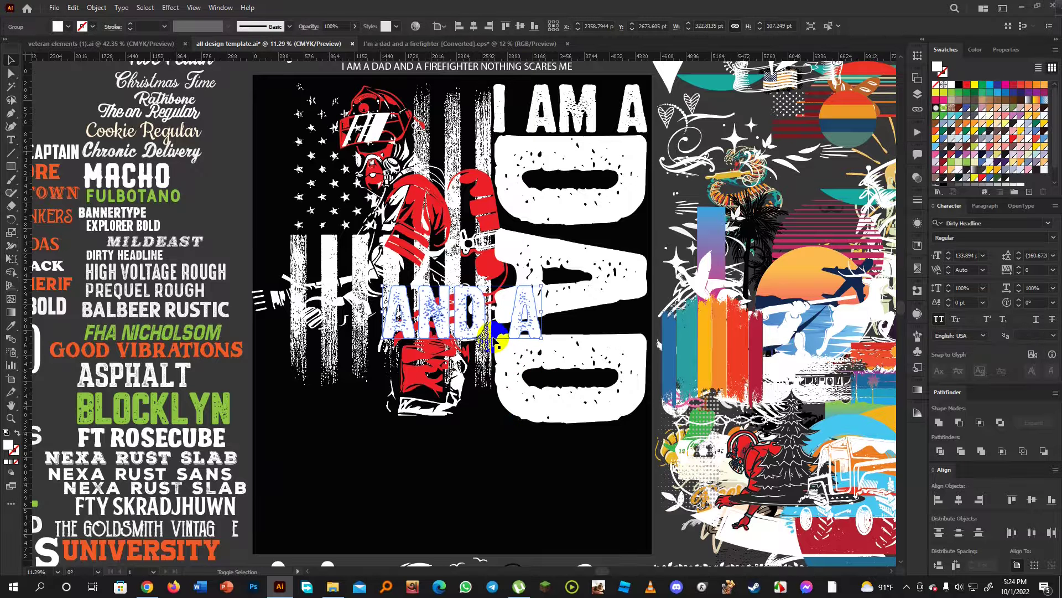
mouse_move(497, 336)
left_mouse_down()
mouse_move(340, 376)
mouse_move(350, 377)
left_mouse_up()
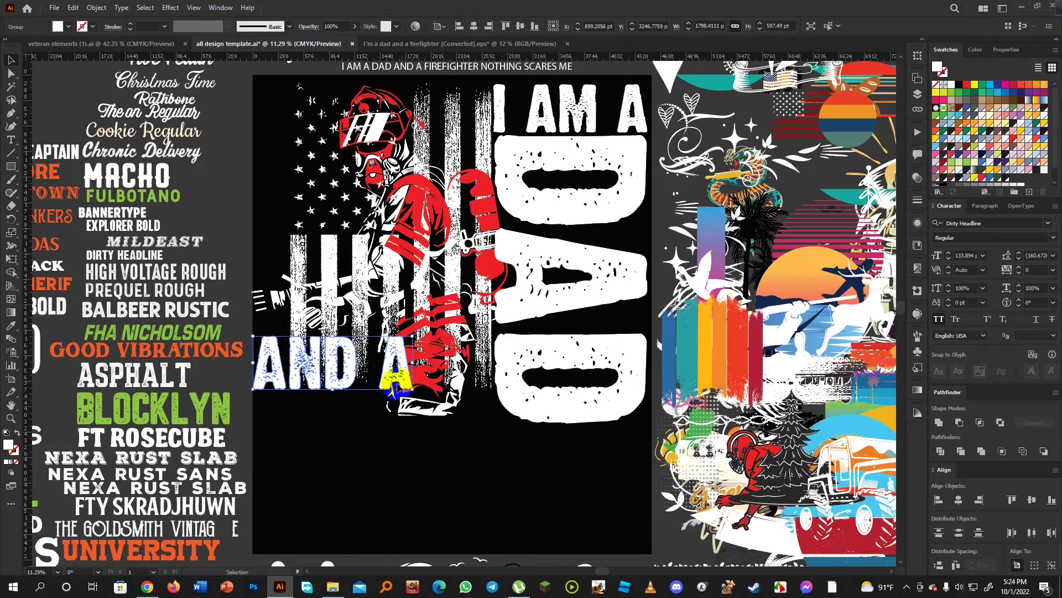
Align the bottom edge of "AND A" with the bottom edge of "DAD".
left_click(387, 378)
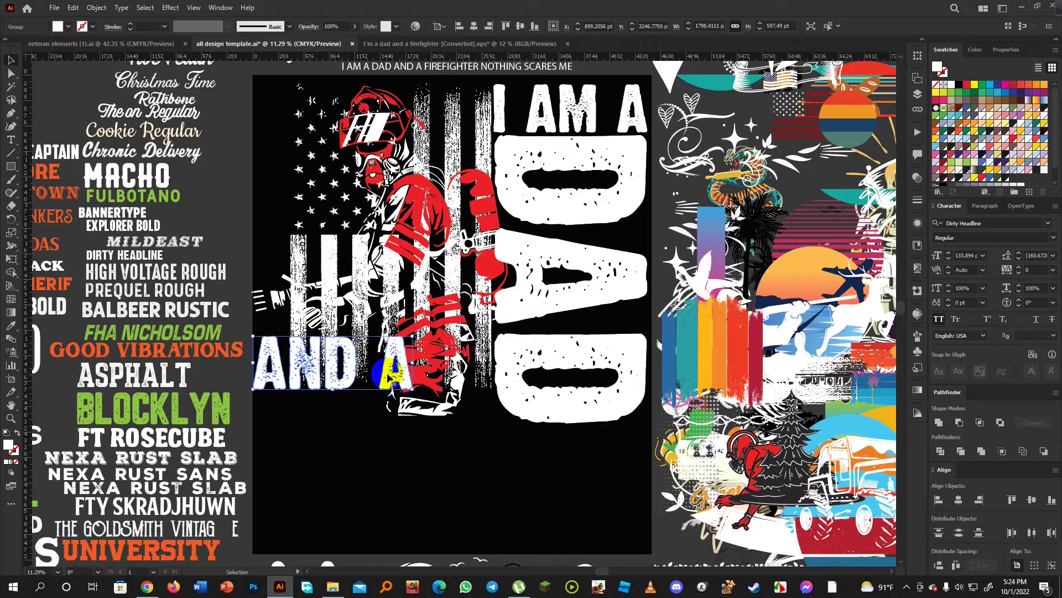
left_click(534, 353, "shift")
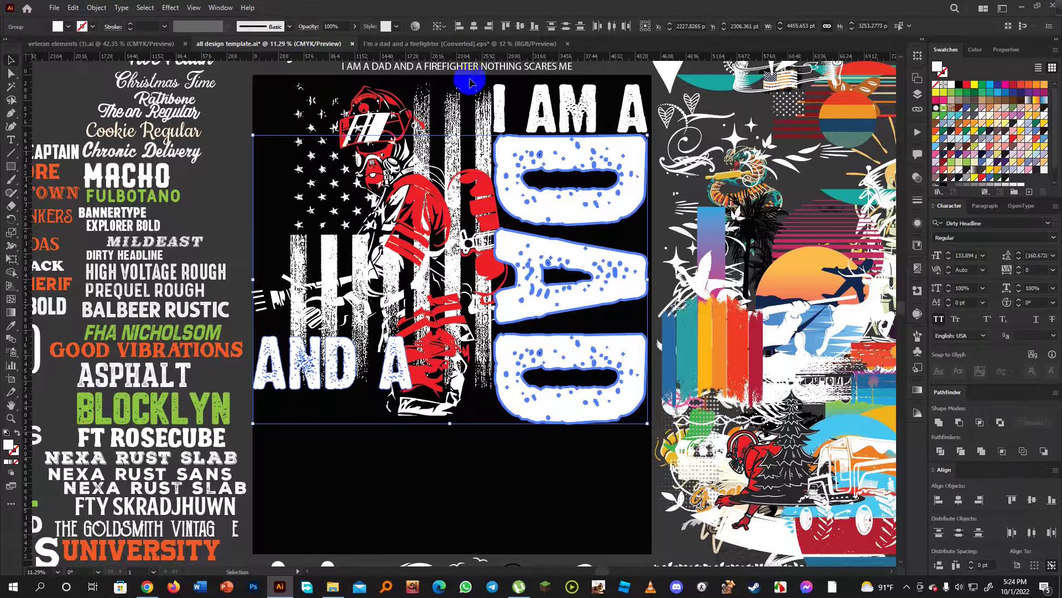
left_click(533, 27)
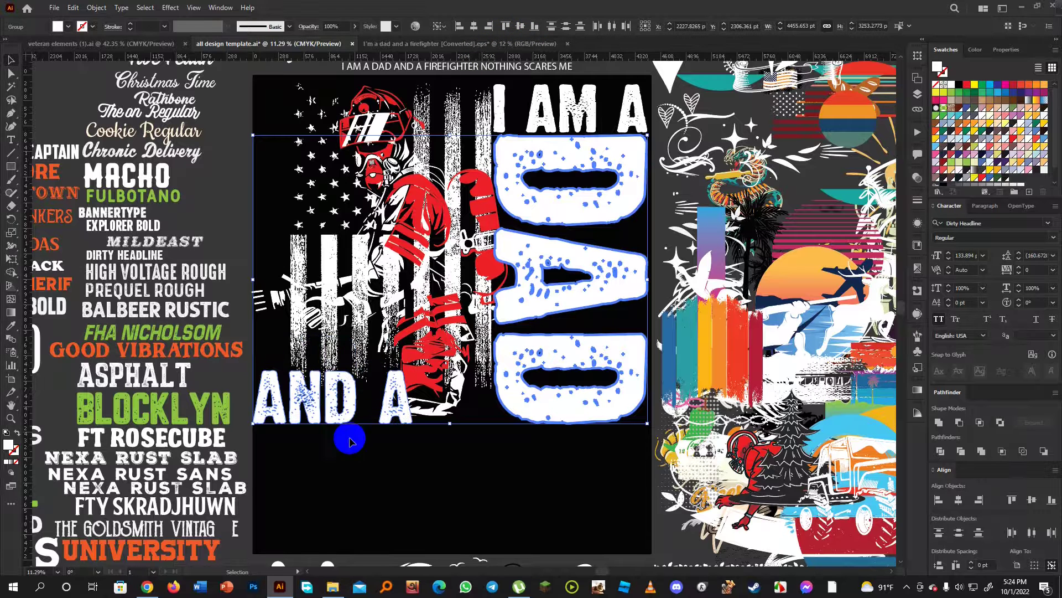
left_click(466, 461)
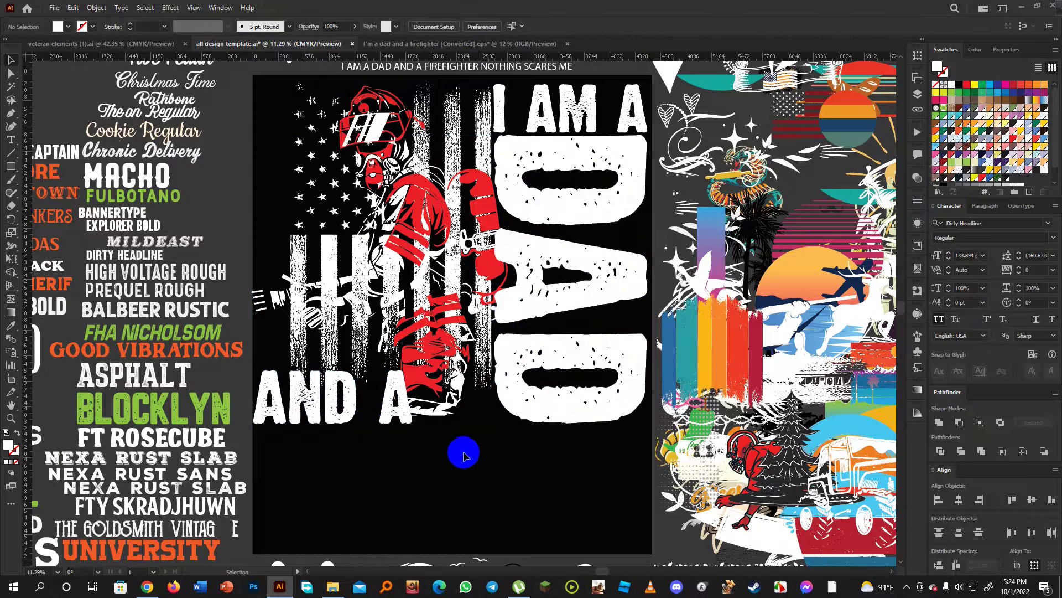
Move "AND A" straight up over the lower flag stripes, to about Y 3092 px.
left_click(395, 408)
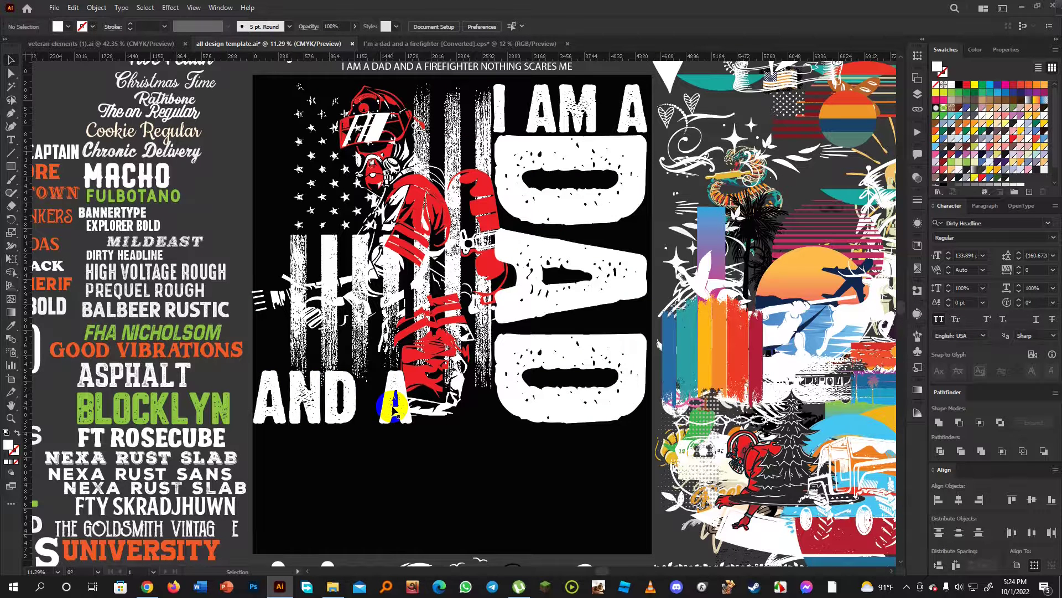
left_click_drag(396, 408, 396, 359)
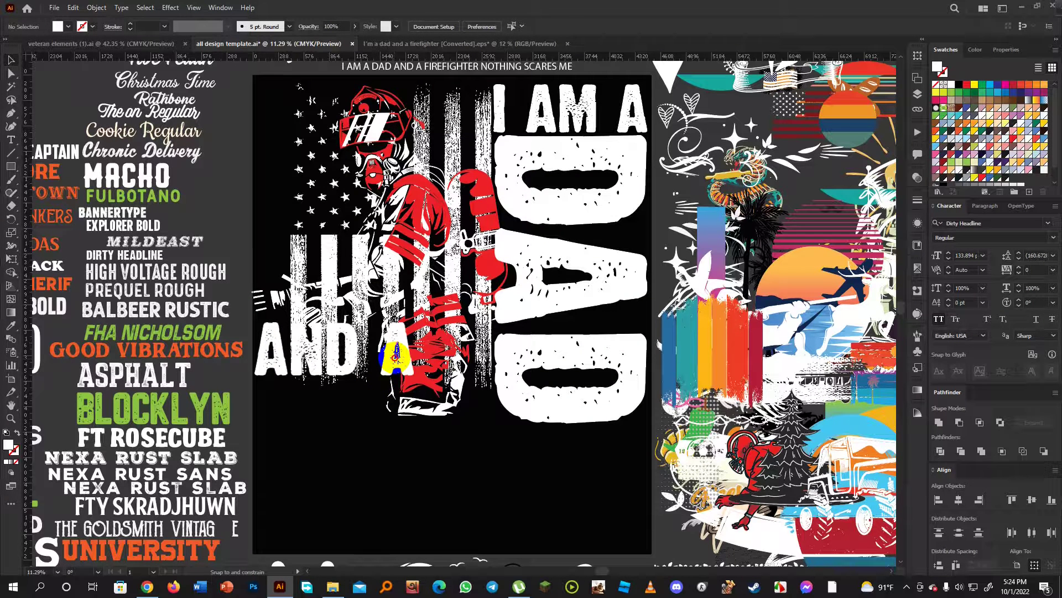
left_click_drag(397, 357, 397, 356)
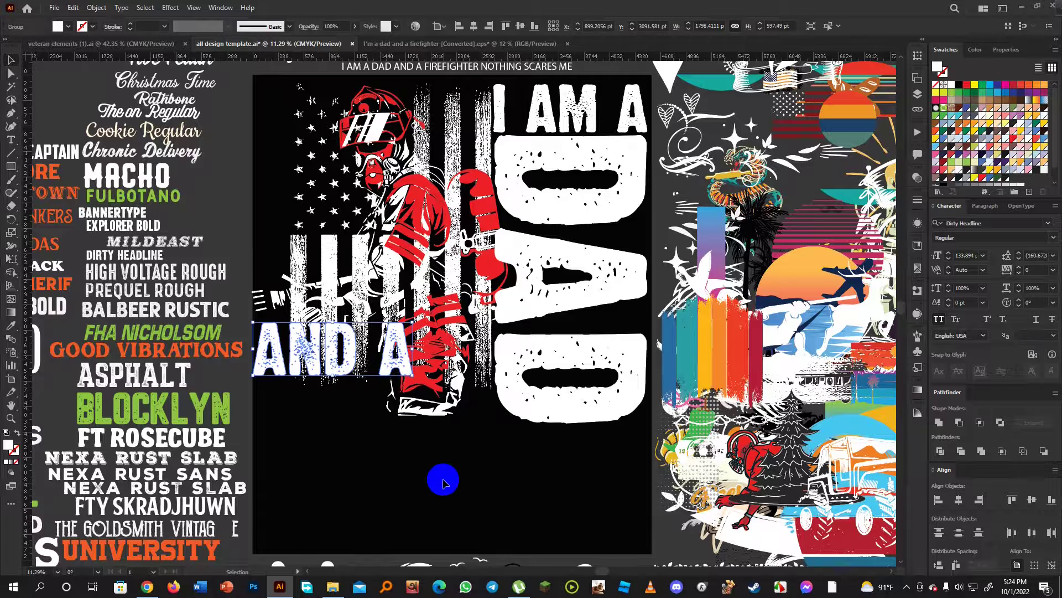
left_click(445, 478)
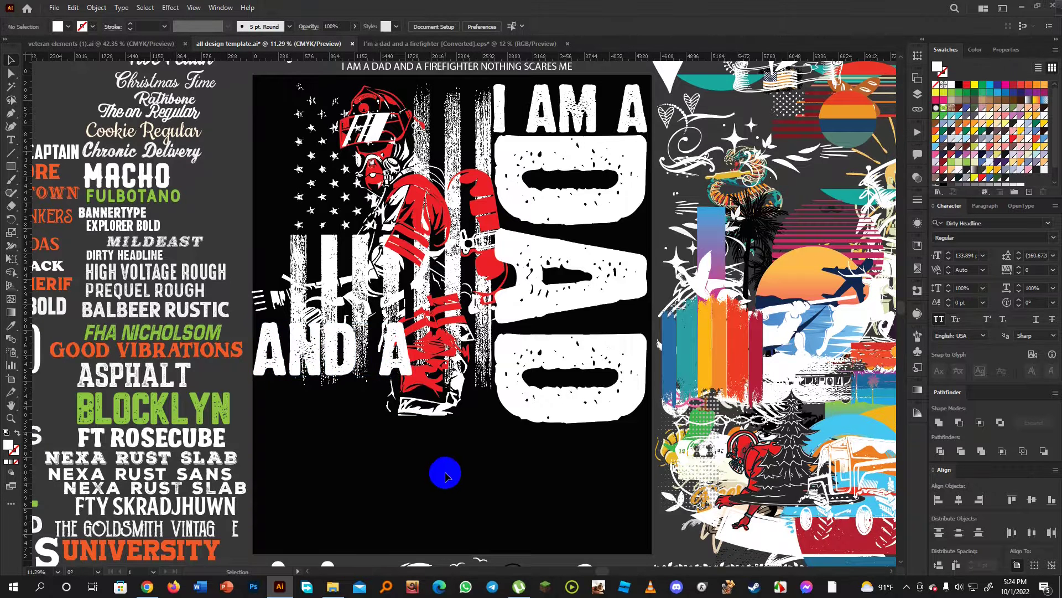
Copy "FIREFIGHTER" from the slogan and paste it as separate text below "AND A" on the artboard.
scroll(445, 478, "up", 3)
double_click(435, 160)
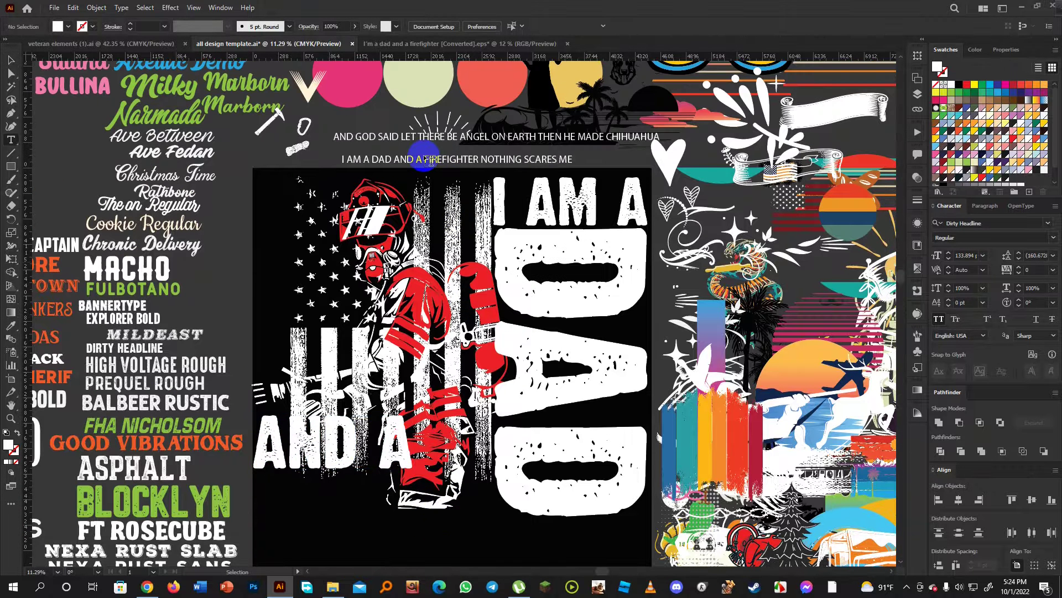
left_click_drag(431, 162, 423, 157)
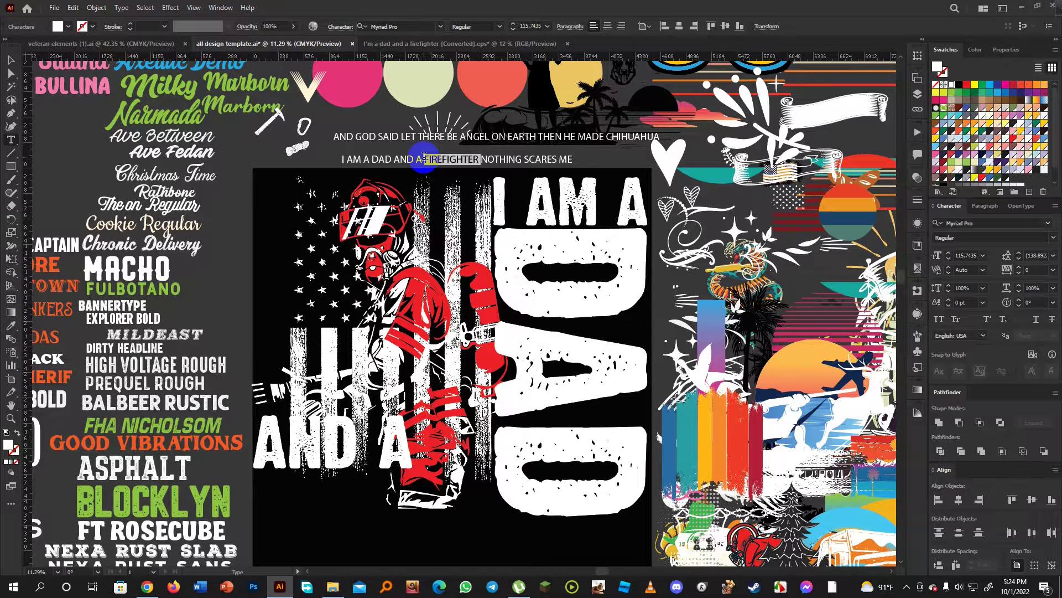
double_click(423, 157)
scroll(390, 327, "down", 3)
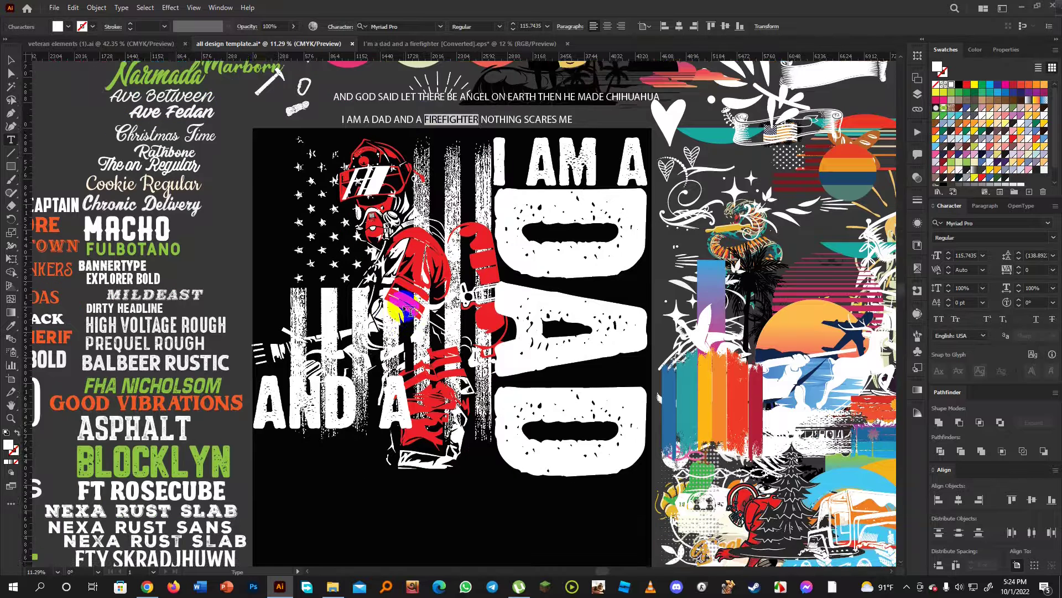
key("ctrl+c")
left_click(292, 449)
key("ctrl+v")
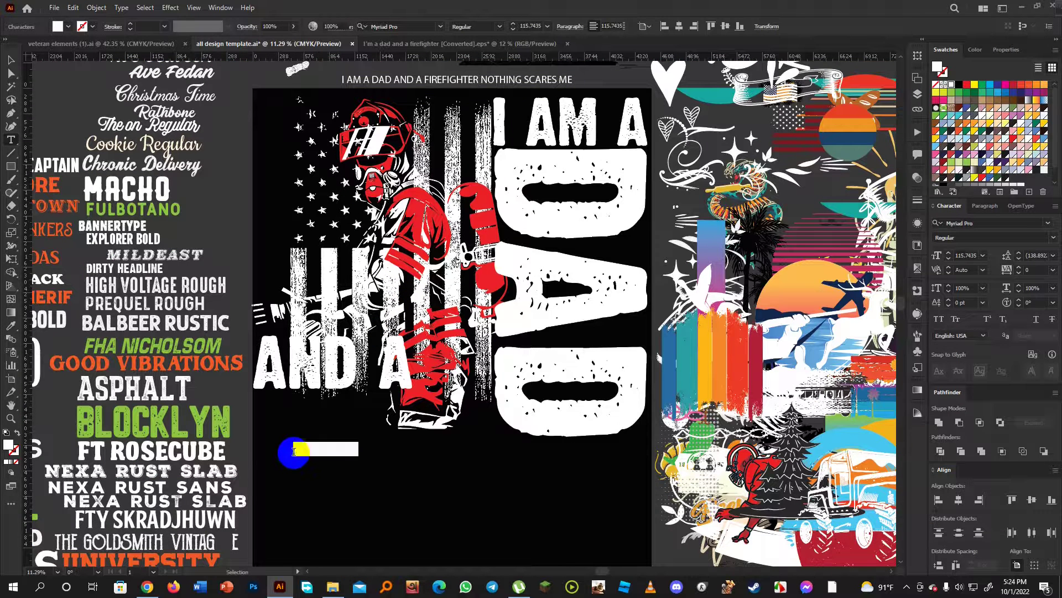
left_click(11, 59)
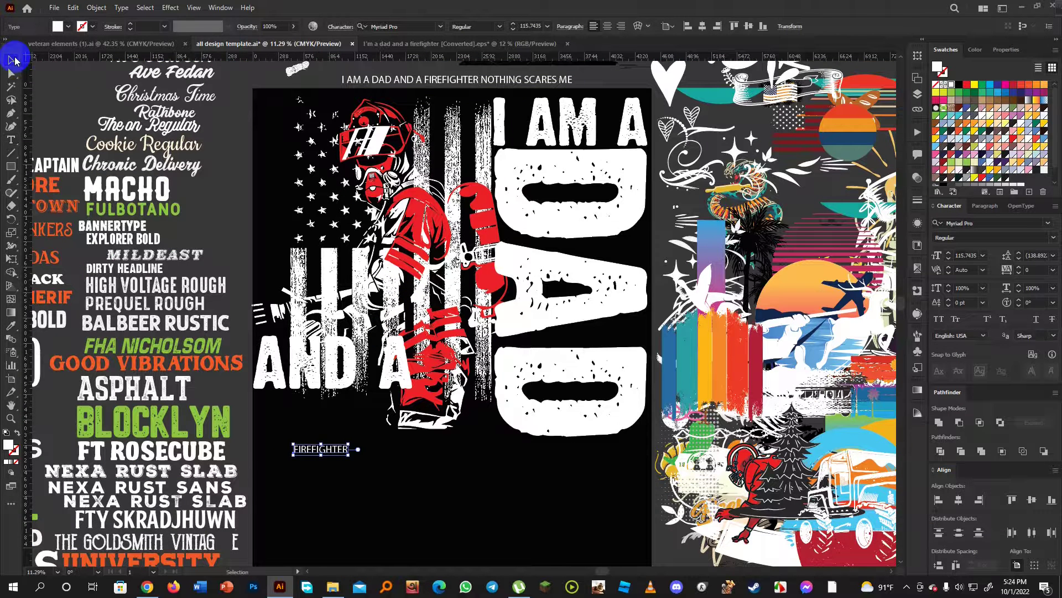
Match the pasted "FIREFIGHTER" text to the Dirty Headline font sample and convert it to outlines.
key("i")
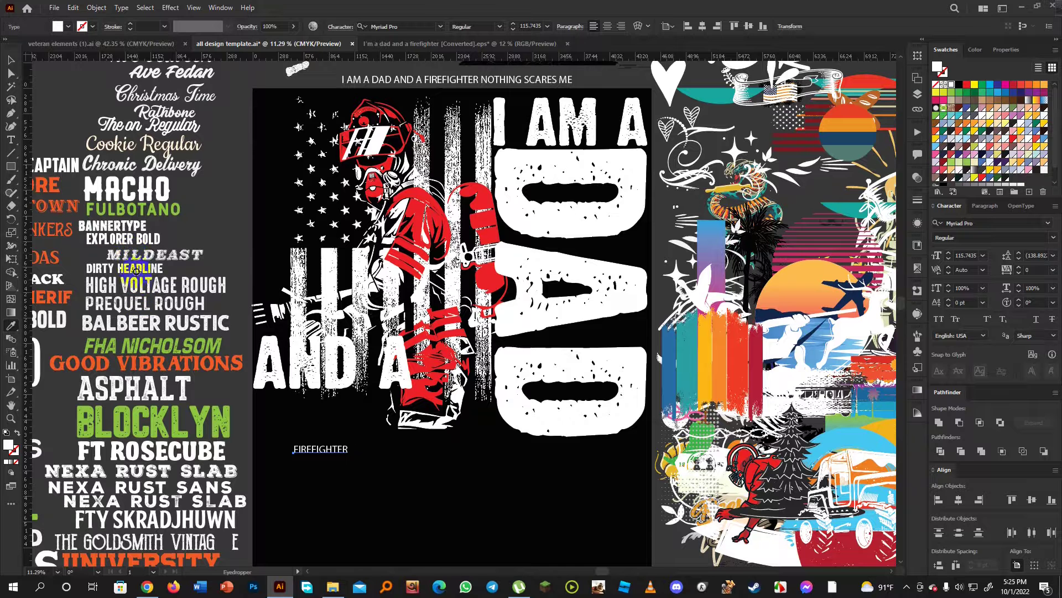
left_click(137, 271)
left_click(12, 59)
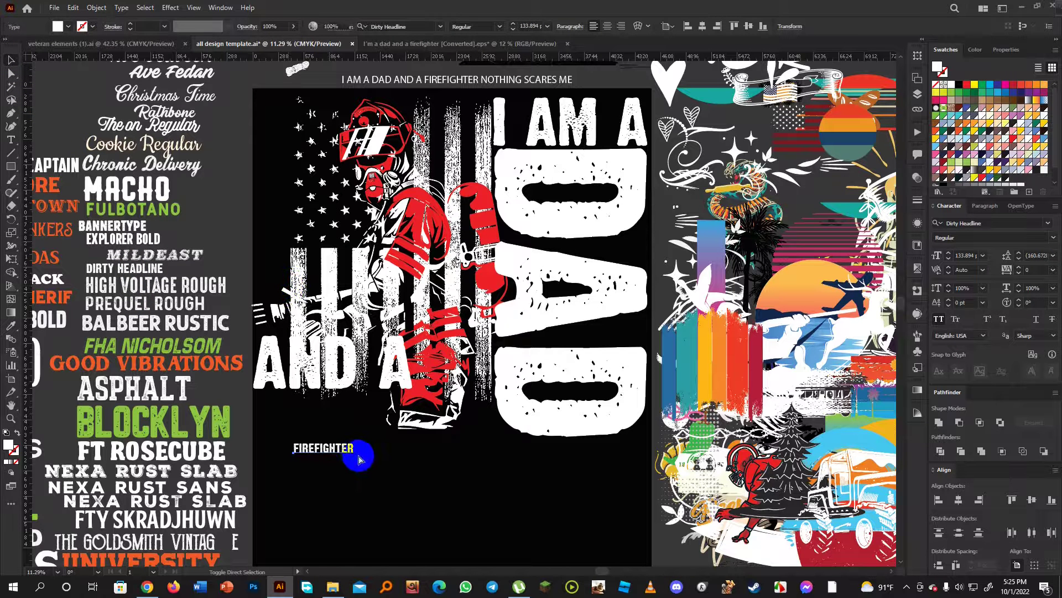
key("ctrl+shift+o")
Enlarge the outlined "FIREFIGHTER" to about 2673 px wide and place it directly below "AND A".
left_click_drag(354, 452, 514, 506)
left_click_drag(454, 469, 407, 412)
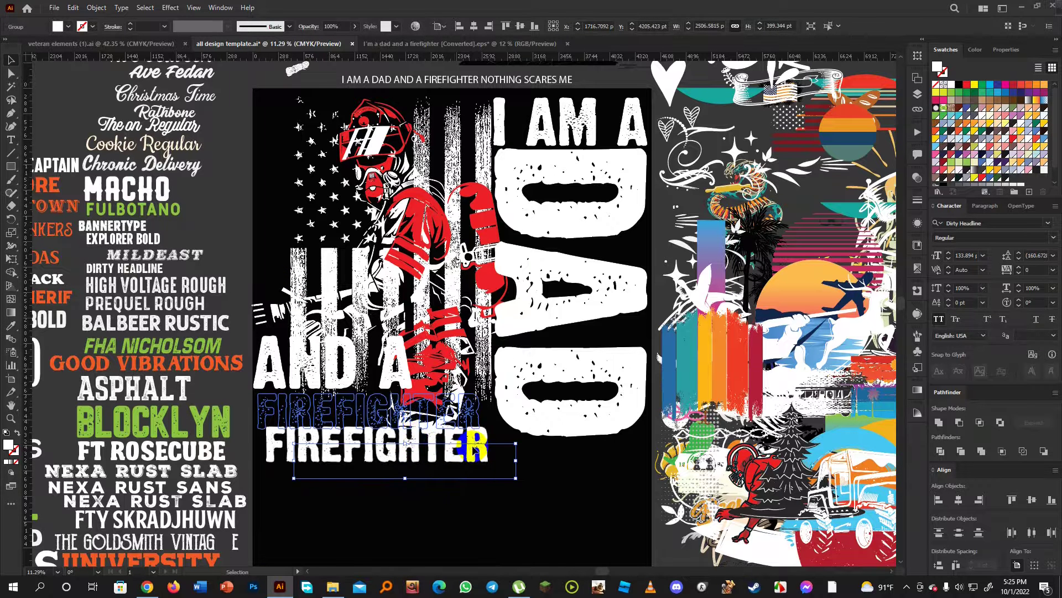
left_click_drag(481, 429, 488, 432)
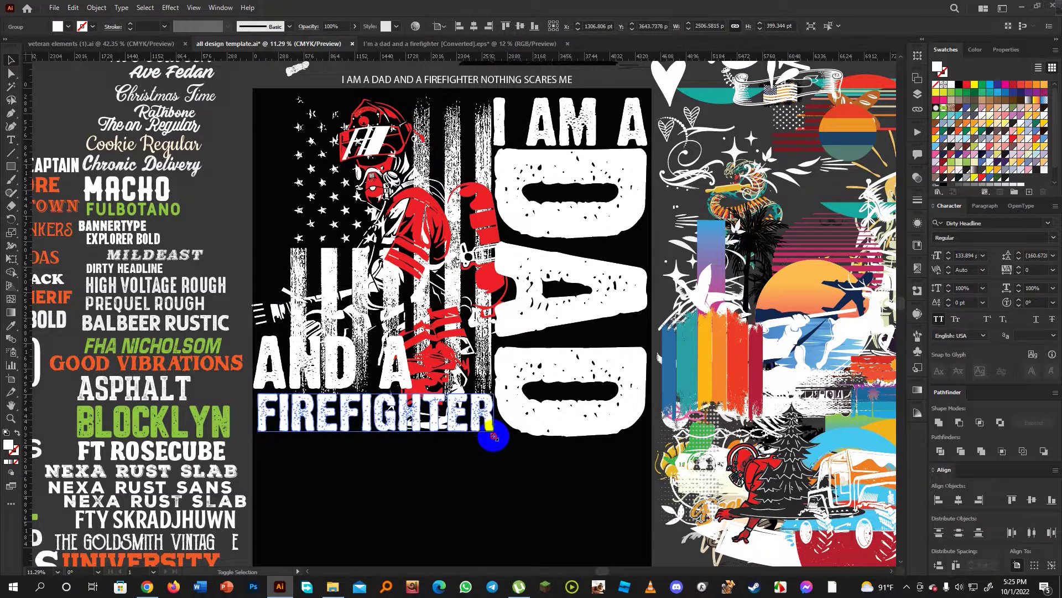
left_click(359, 432)
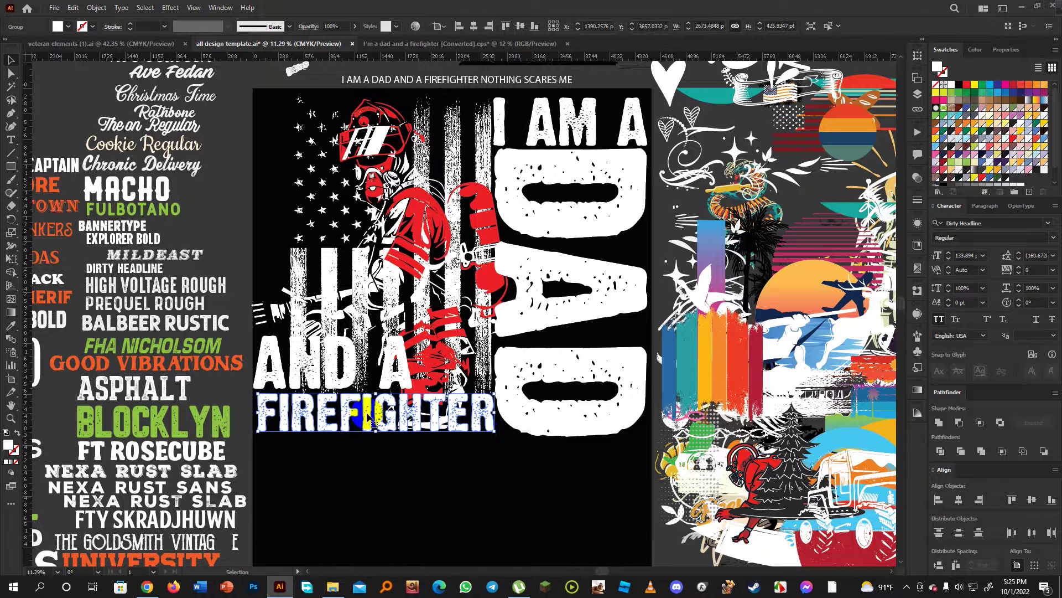
Move "FIREFIGHTER" down to the empty area below "DAD", at about X 2993 px, Y 4209 px.
left_click_drag(369, 419, 417, 482)
scroll(417, 475, "down", 1)
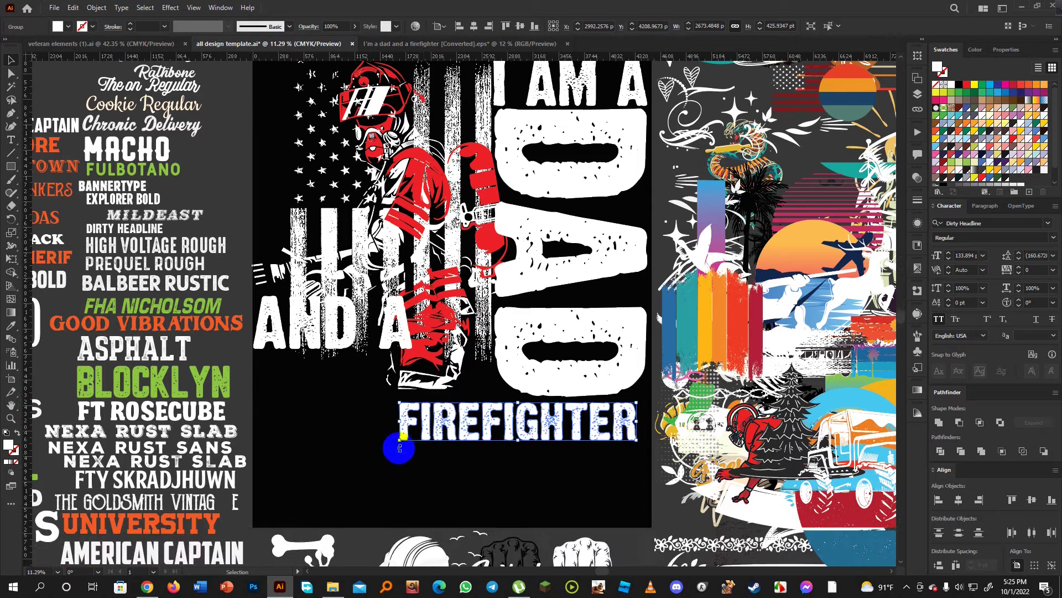
scroll(417, 463, "up", 1)
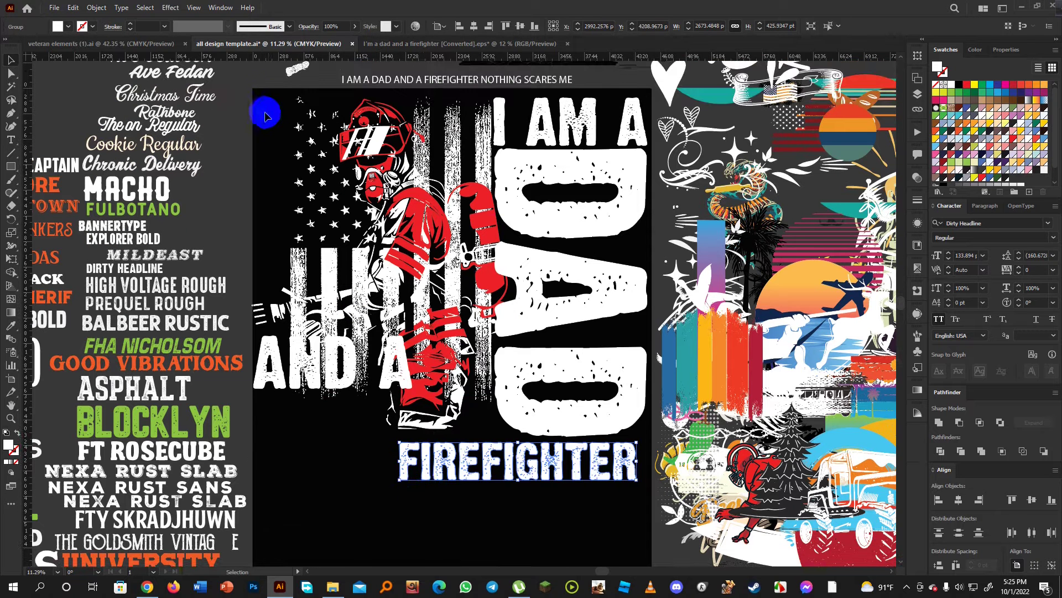
Scale the flag, firefighter, "I AM A", "DAD" and "AND A" together to about 4039 px wide and raise them to about Y 1754 px.
left_click_drag(266, 115, 573, 435)
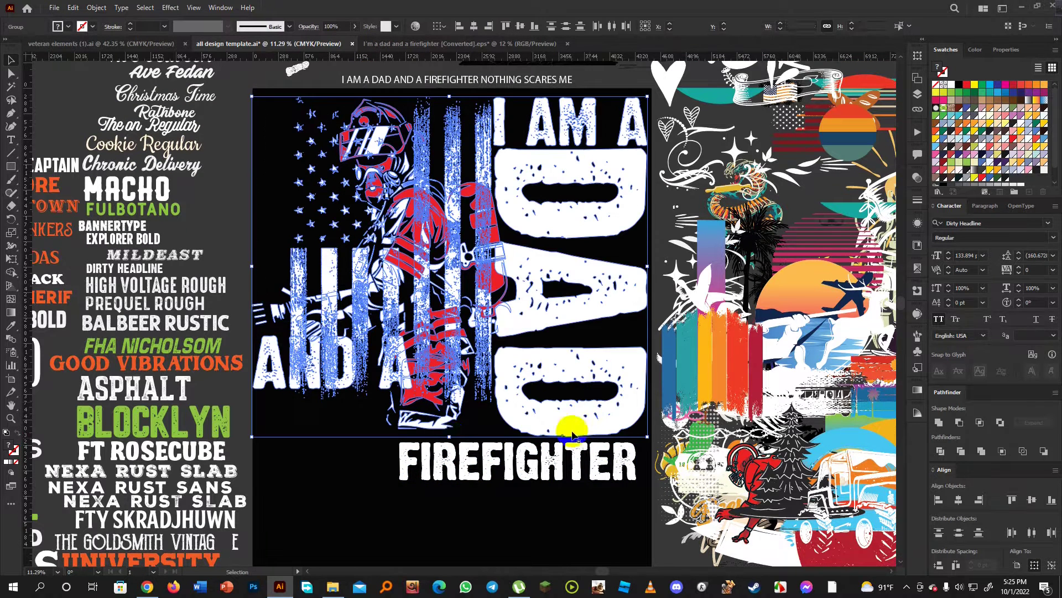
left_click_drag(450, 430, 451, 405)
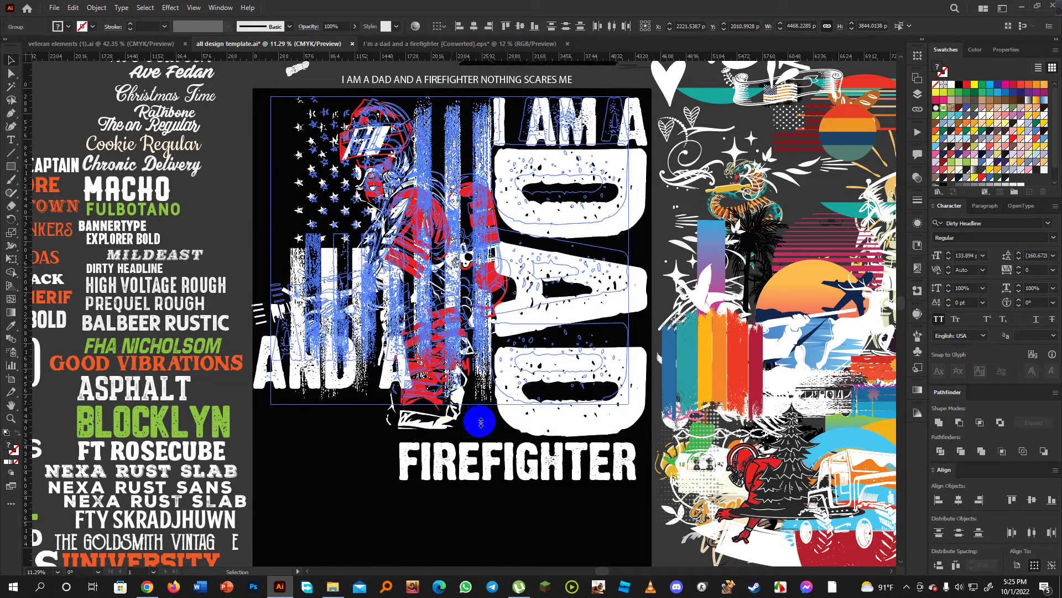
key("Up")
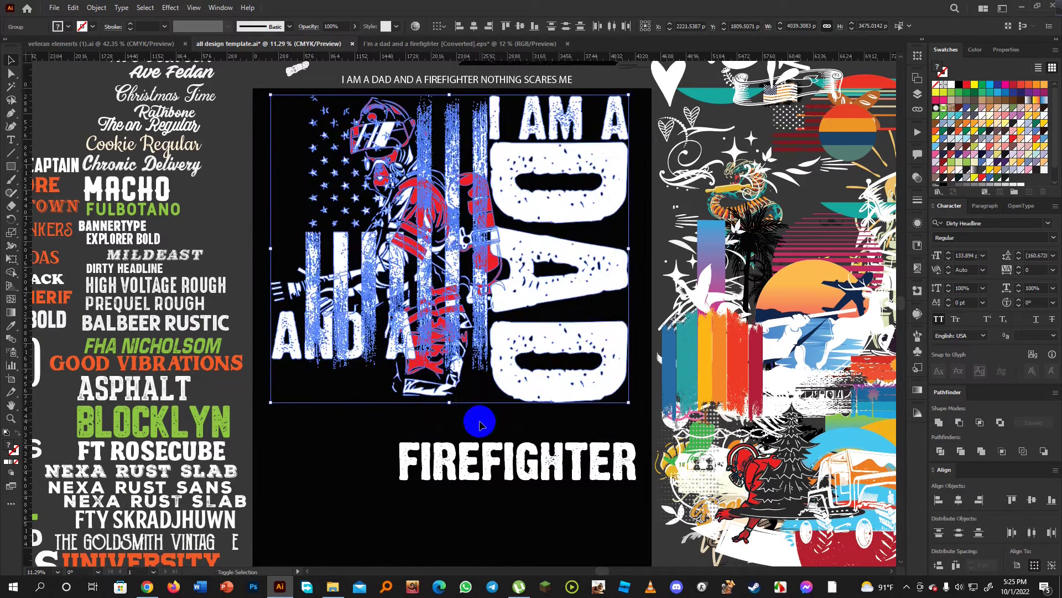
key("Up")
key("Up")
key("Up")
key("Up")
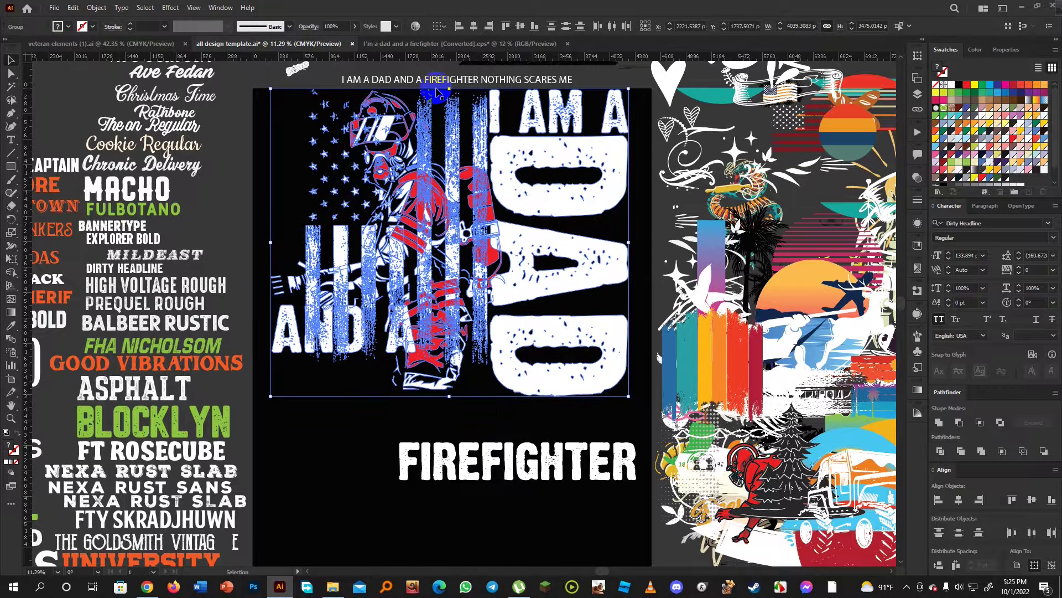
key("Down")
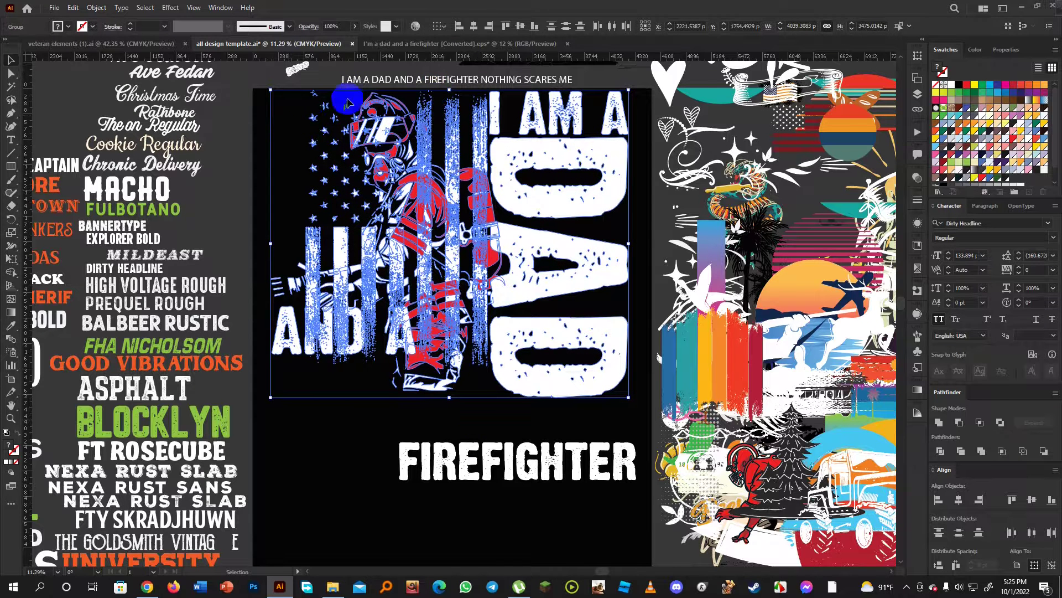
Centre "FIREFIGHTER" horizontally on the artboard just below the artwork and enlarge it to 4050 px wide.
left_click(294, 147)
left_click_drag(491, 446, 426, 405)
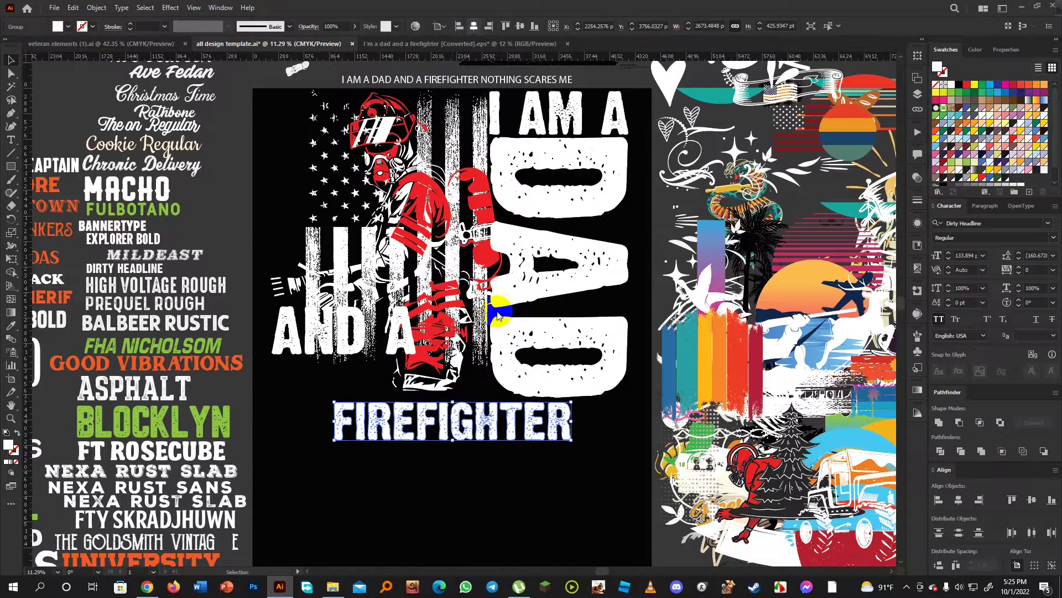
left_click_drag(572, 441, 631, 469)
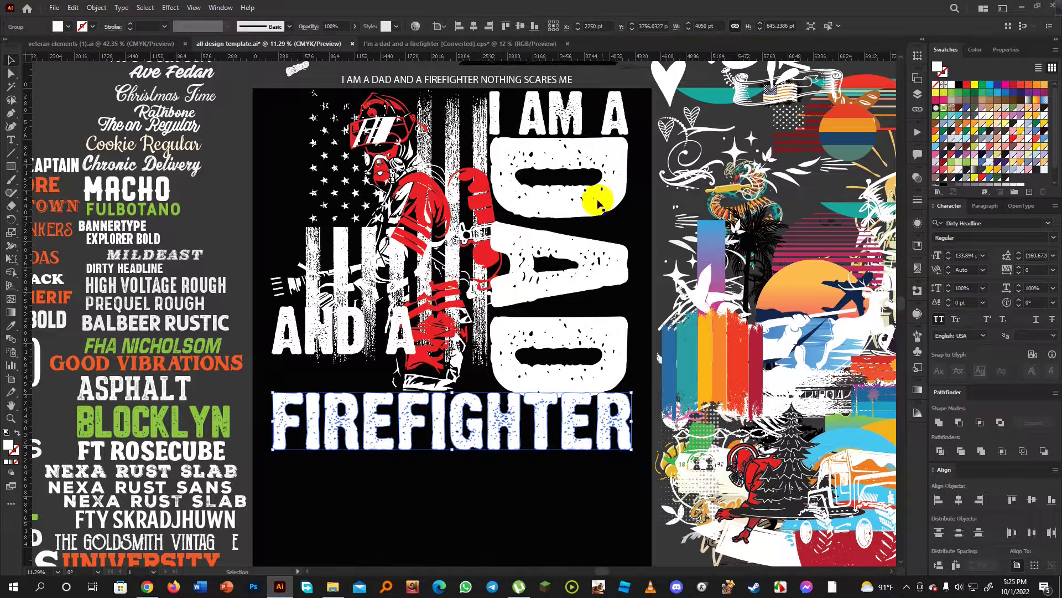
Place a vertical ruler guide along the right edge of "DAD" at X 4230 px.
left_click(586, 267)
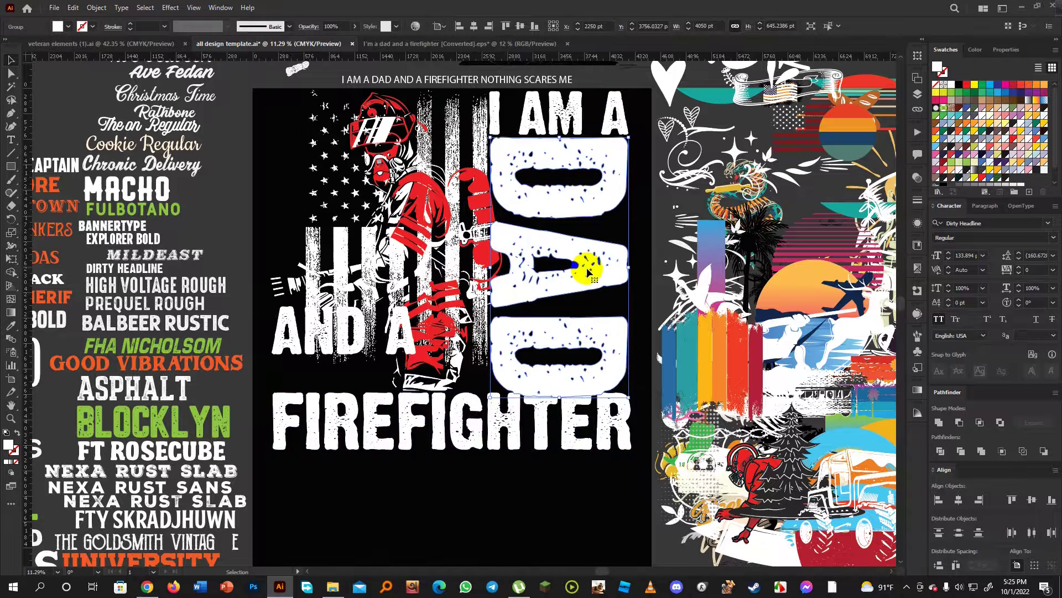
left_click(576, 415, "shift")
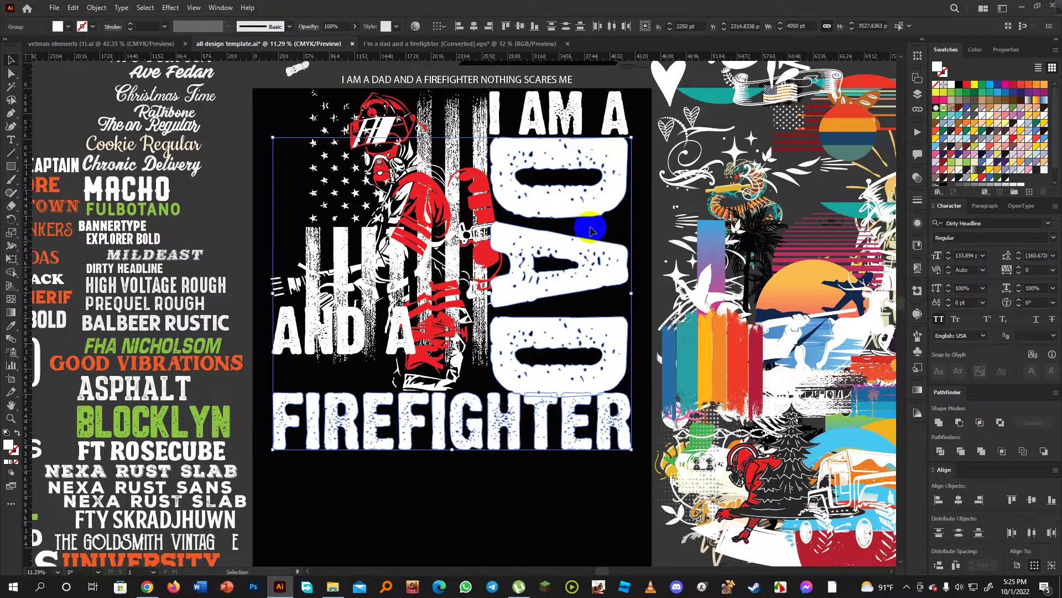
key("ctrl+h")
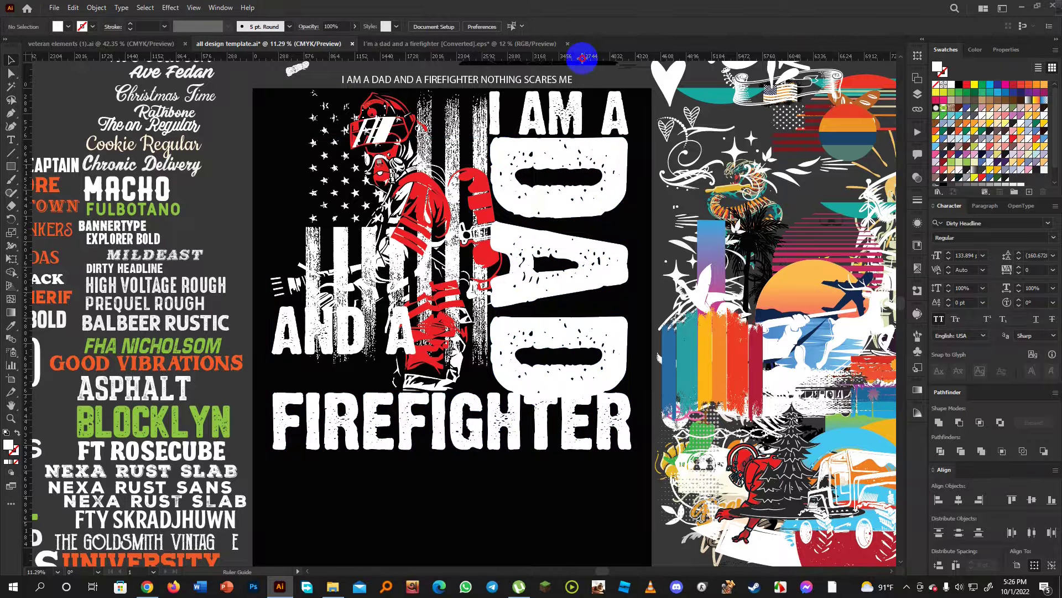
left_click_drag(582, 58, 632, 208)
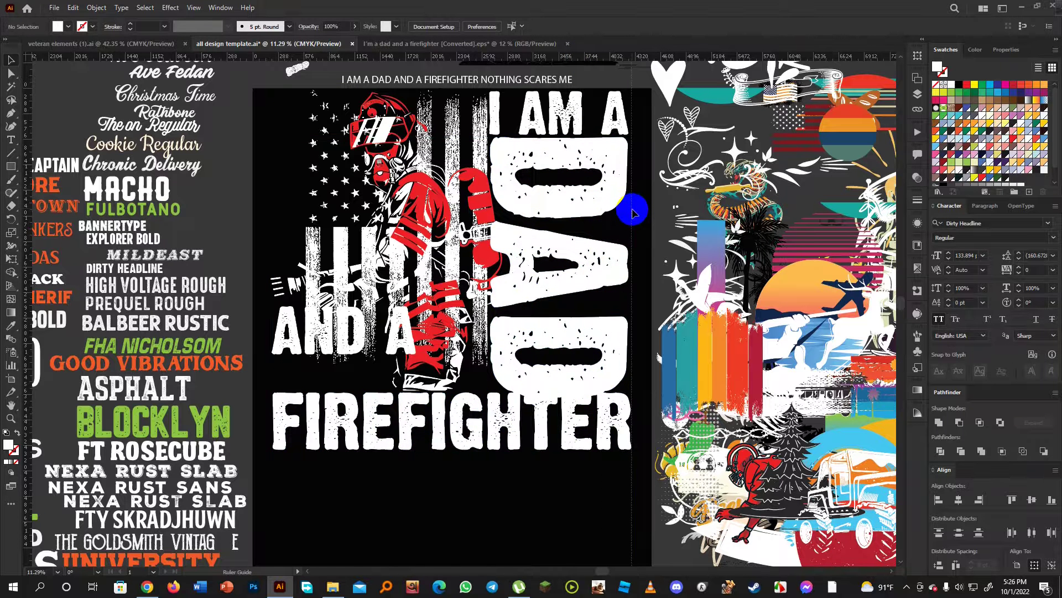
left_click(633, 212)
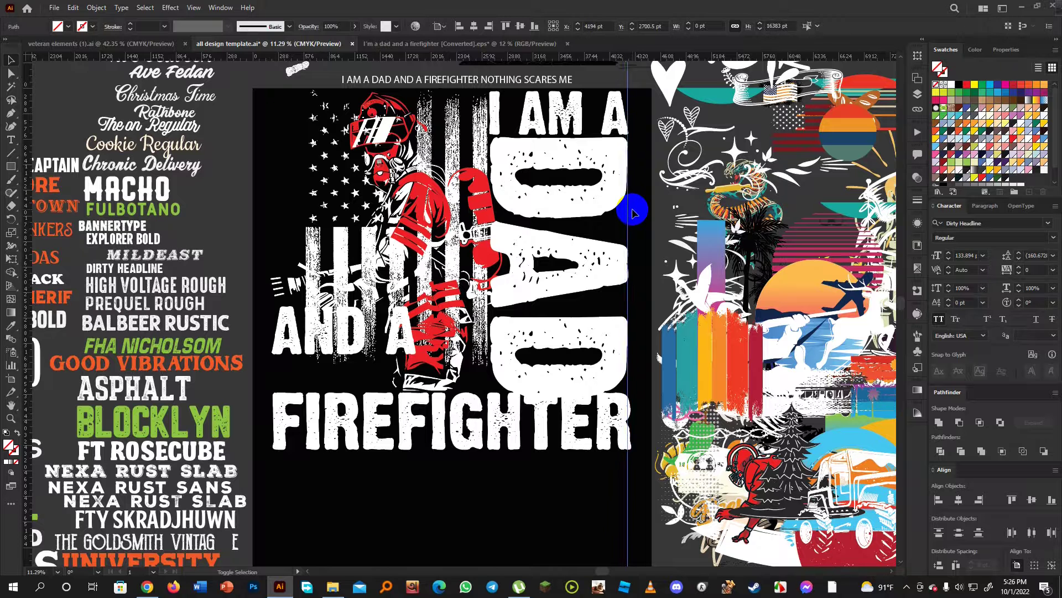
left_click_drag(632, 212, 628, 209)
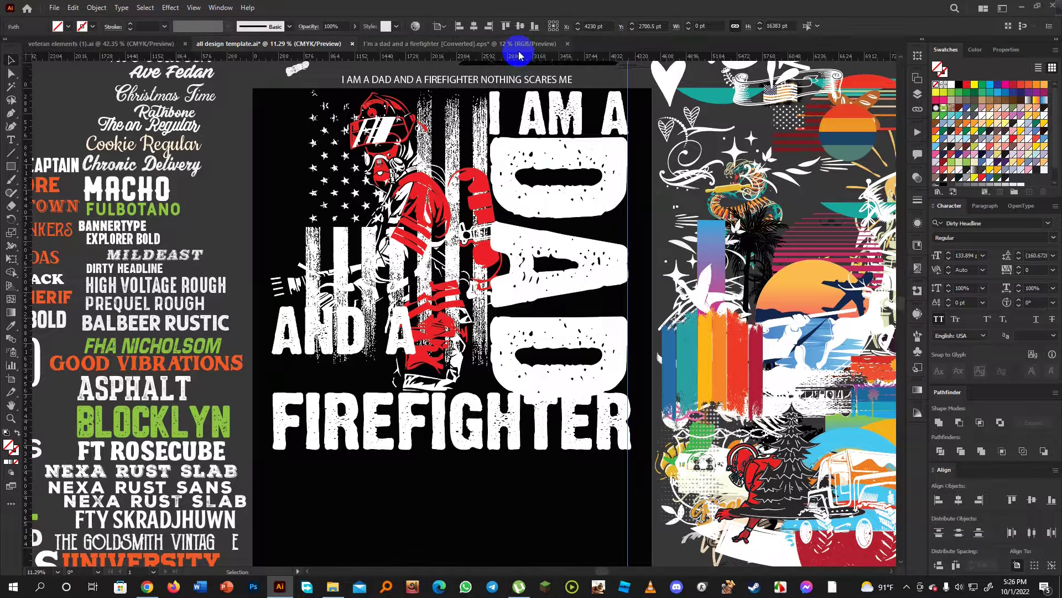
key("ctrl+r")
key("ctrl+r")
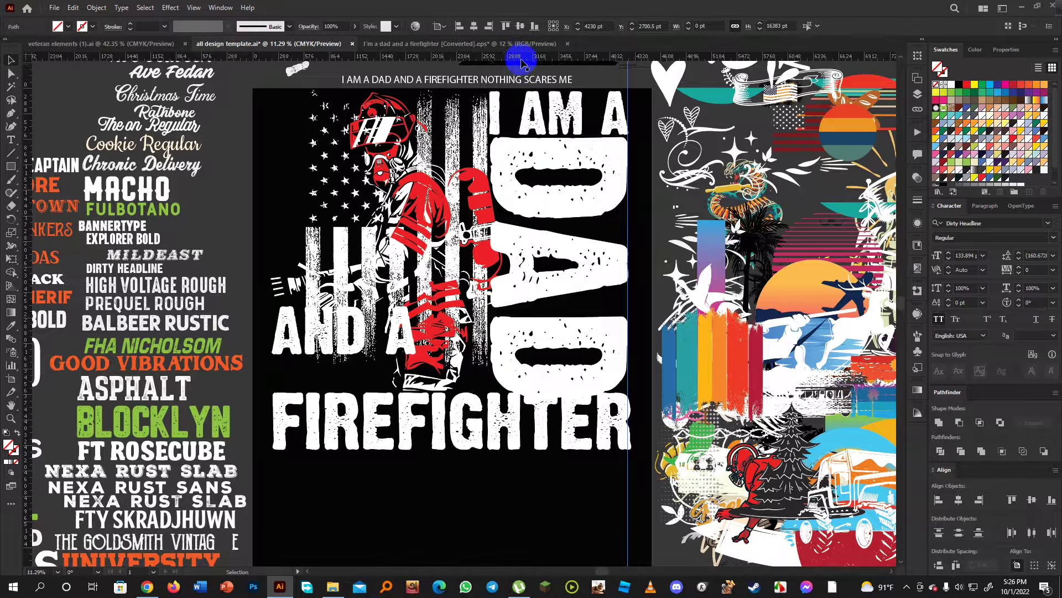
left_click_drag(607, 63, 22, 187)
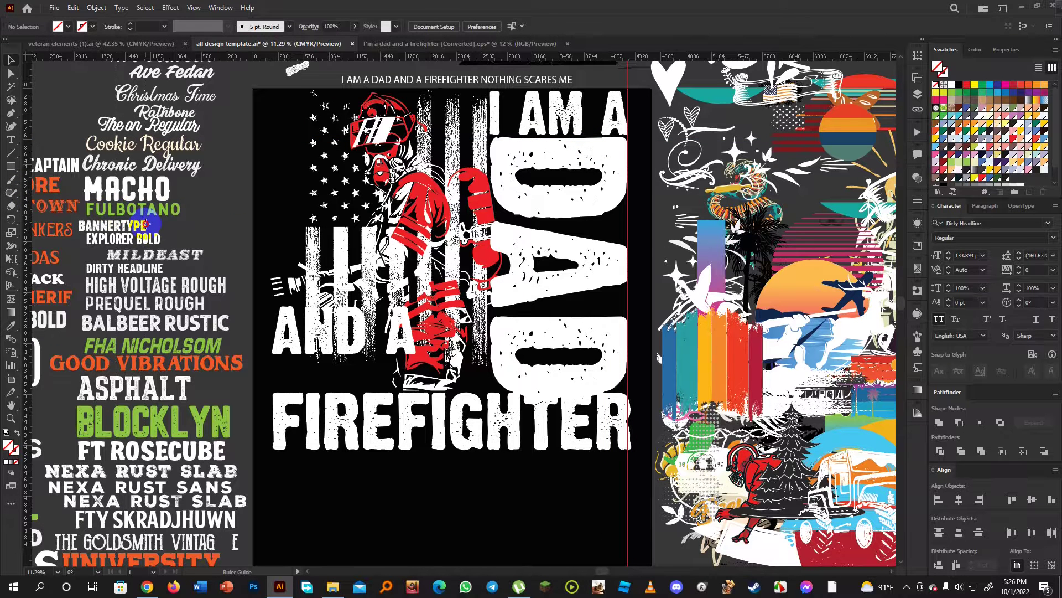
left_click_drag(145, 222, 265, 216)
key("Delete")
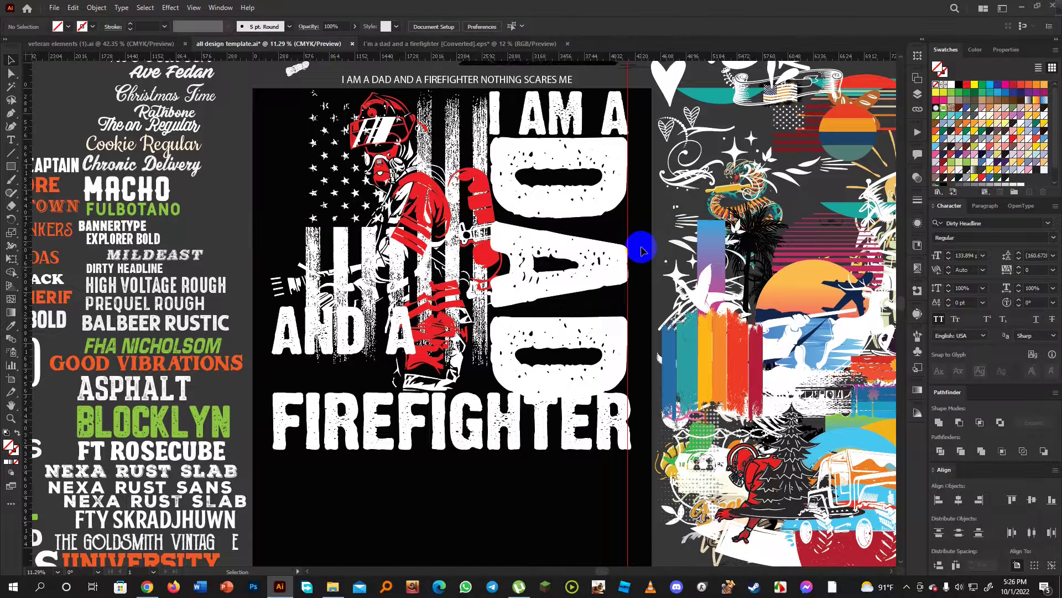
Shrink "FIREFIGHTER" proportionally from its centre to 3960 px wide so its right edge meets the guide.
left_click(628, 450)
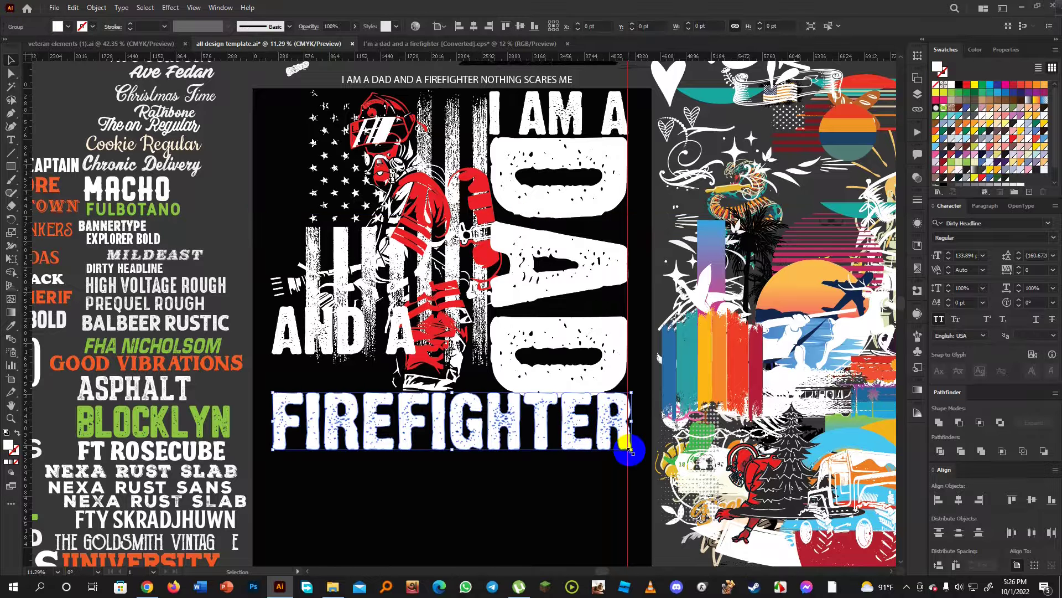
left_click_drag(630, 451, 630, 452)
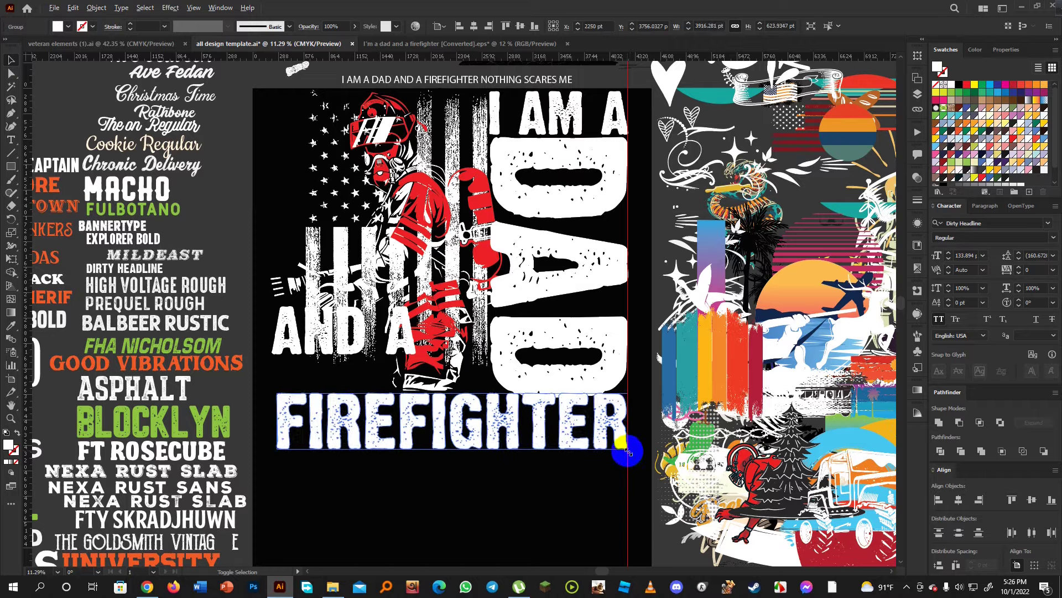
left_click(617, 467)
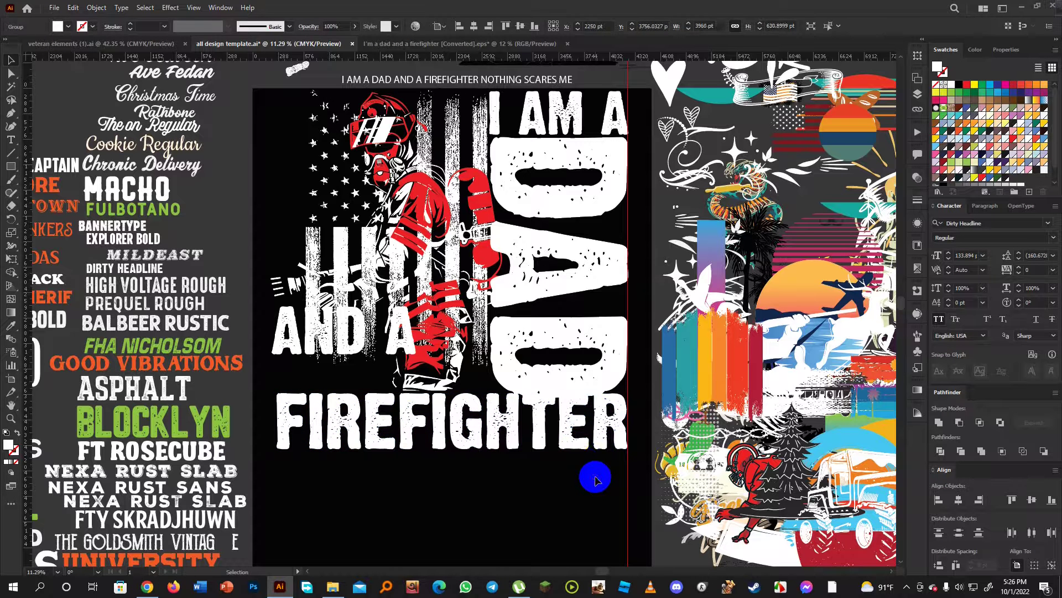
Nudge "FIREFIGHTER" straight down to about Y 3825 px so it clears the bottom of "DAD".
left_click(549, 433)
key("Down")
key("Down")
key("Down")
key("Down")
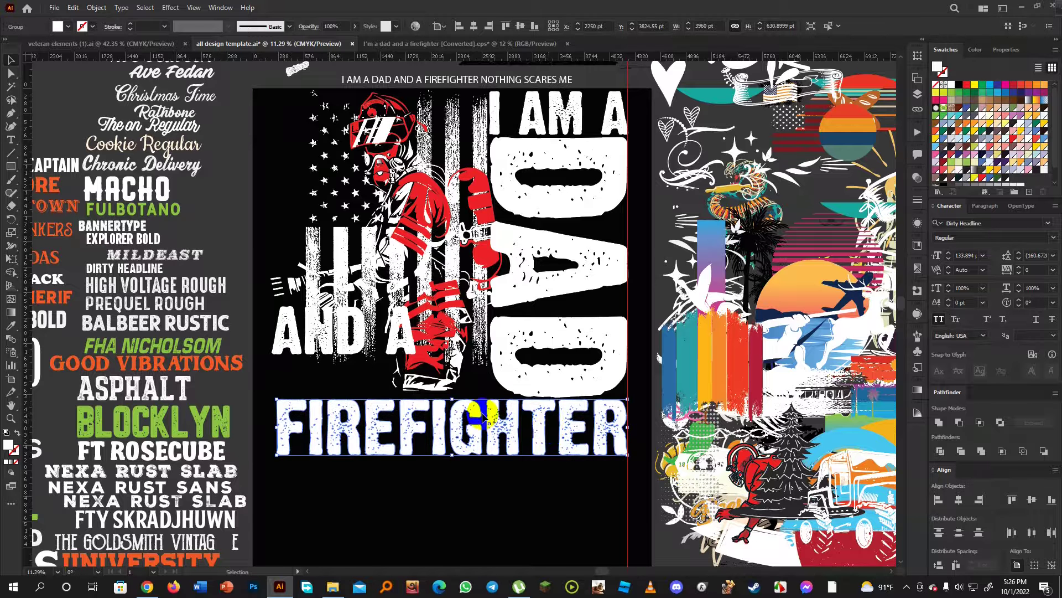
Enlarge the firefighter illustration slightly toward the lower left so the boots reach the top of "FIREFIGHTER".
left_click(432, 389)
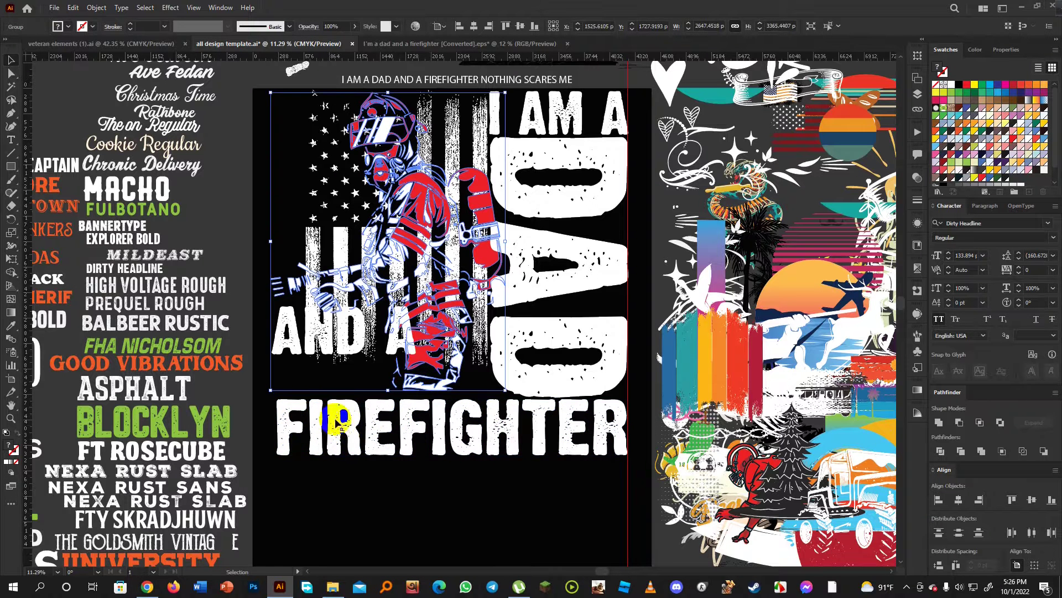
left_click_drag(270, 392, 268, 403)
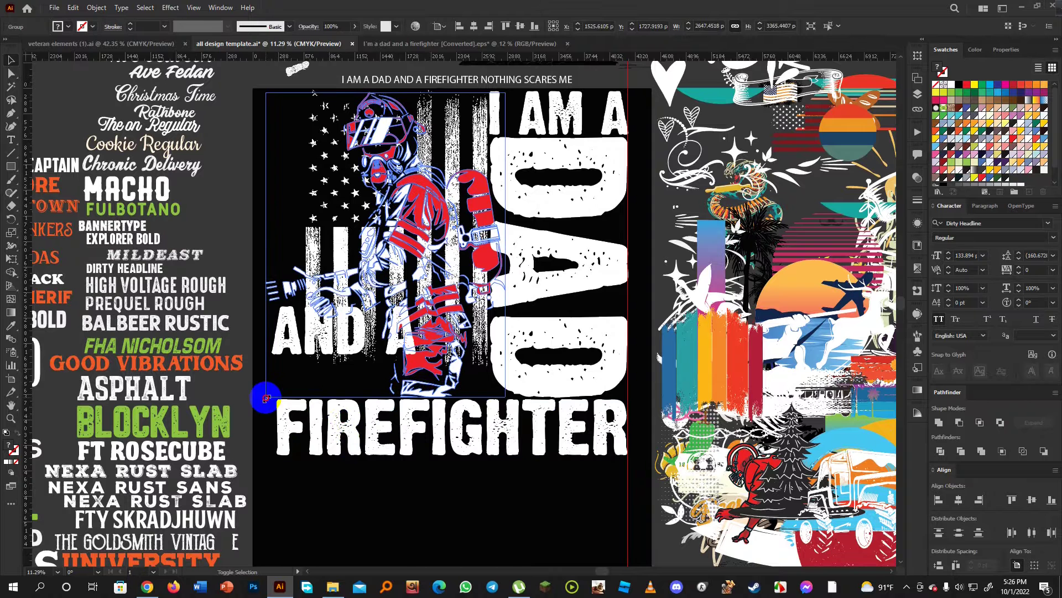
left_click(410, 508)
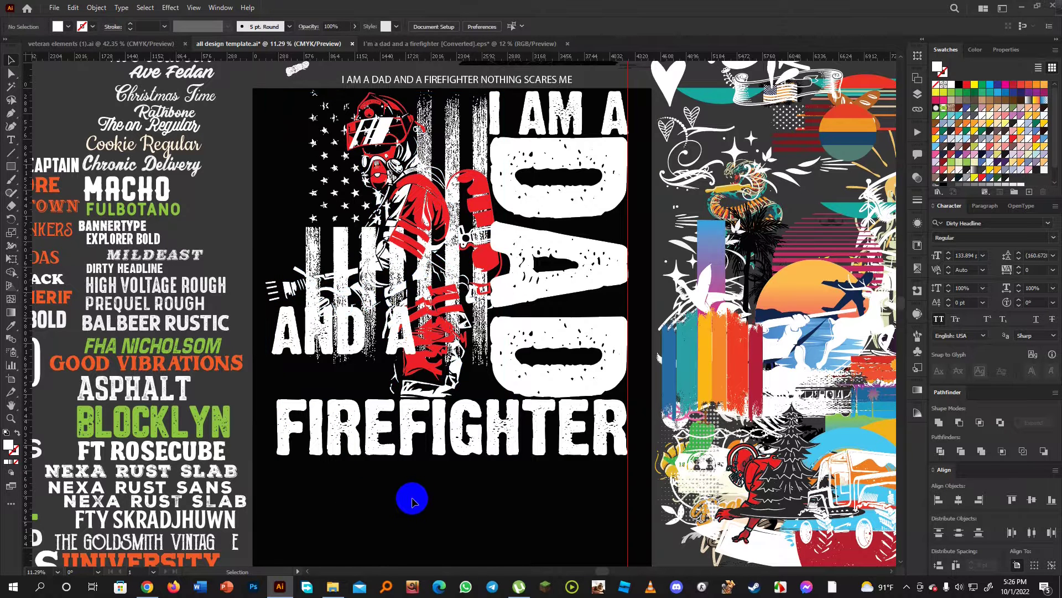
Move "AND A" down to sit directly above "FIREFIGHTER", lined up with that word's left edge.
left_click(363, 354)
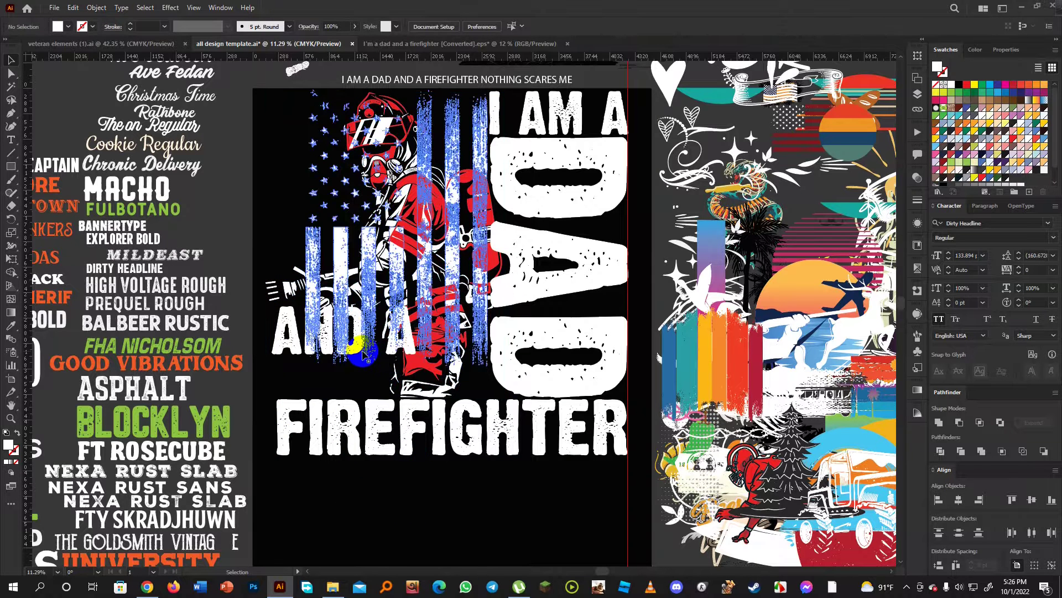
left_click(260, 360)
left_click(329, 327)
left_click_drag(332, 331, 349, 360)
left_click(398, 494)
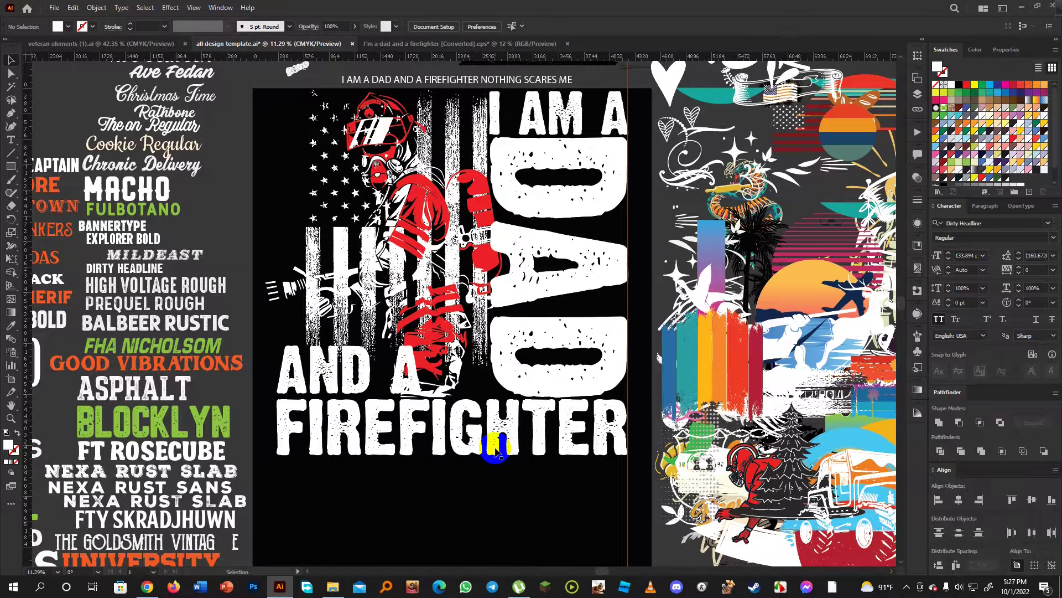
Copy "NOTHING" from the slogan line above the artboard into its own text object just below "FIREFIGHTER".
scroll(498, 486, "up", 4)
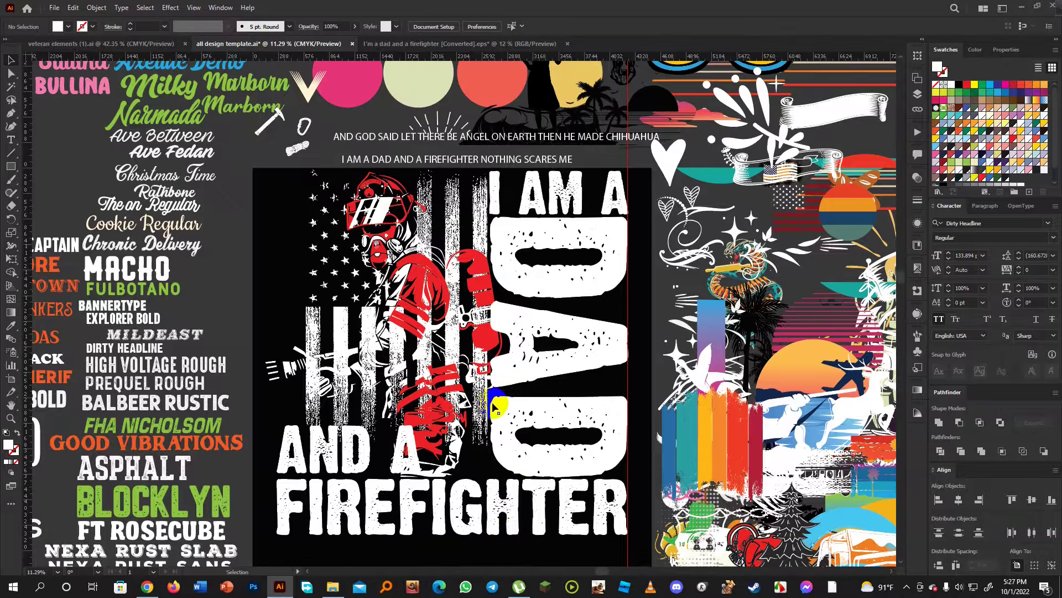
scroll(514, 347, "up", 1)
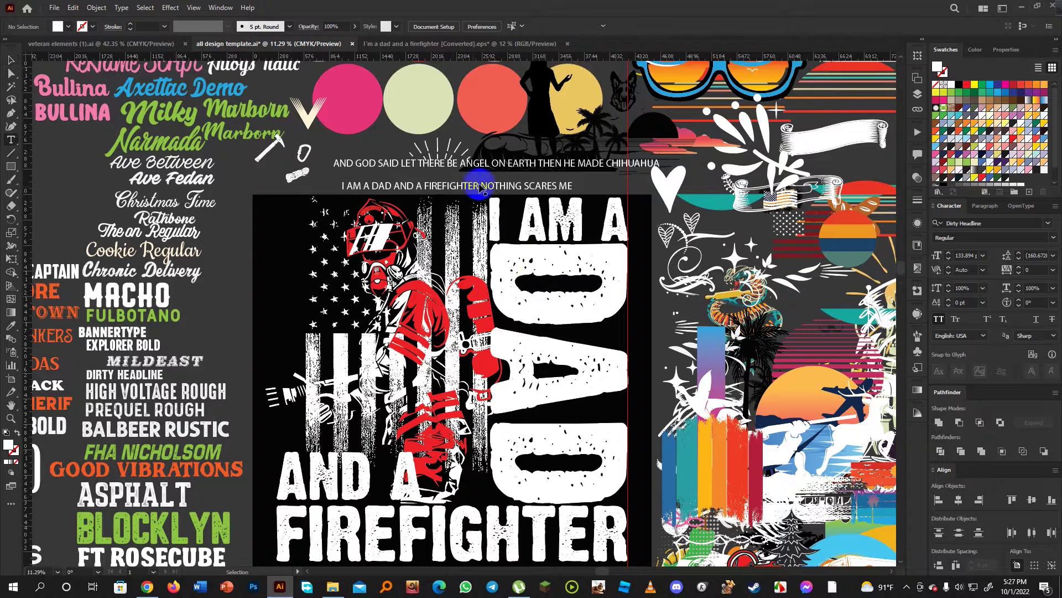
double_click(482, 186)
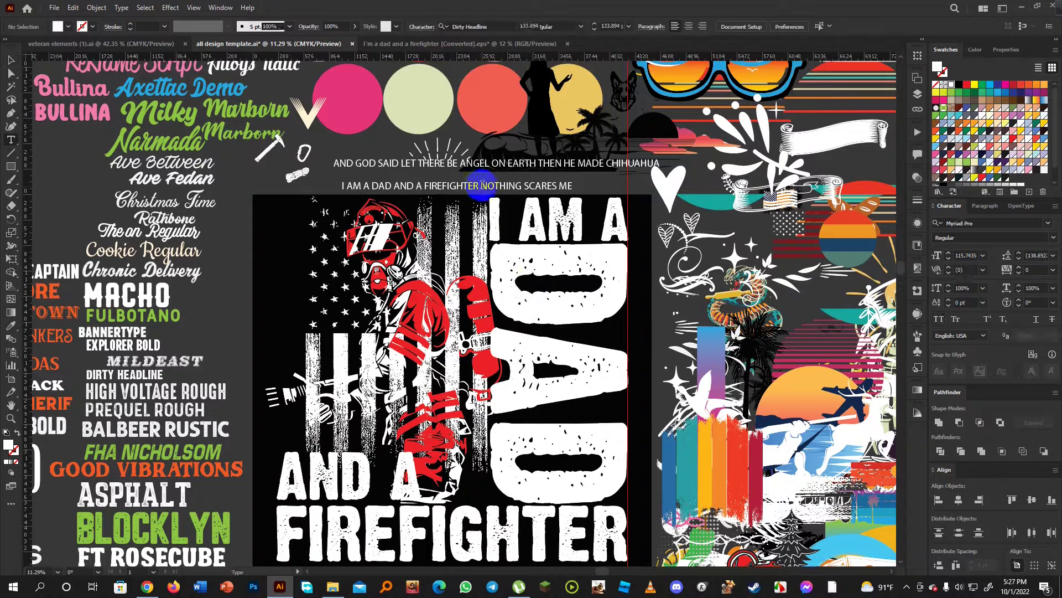
left_click(482, 186)
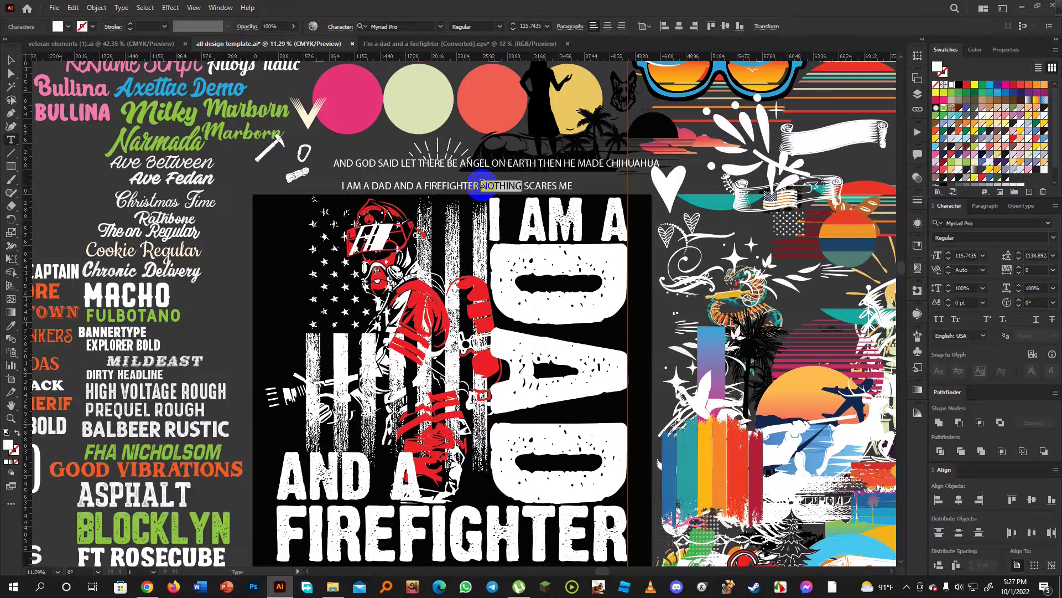
scroll(384, 370, "down", 8)
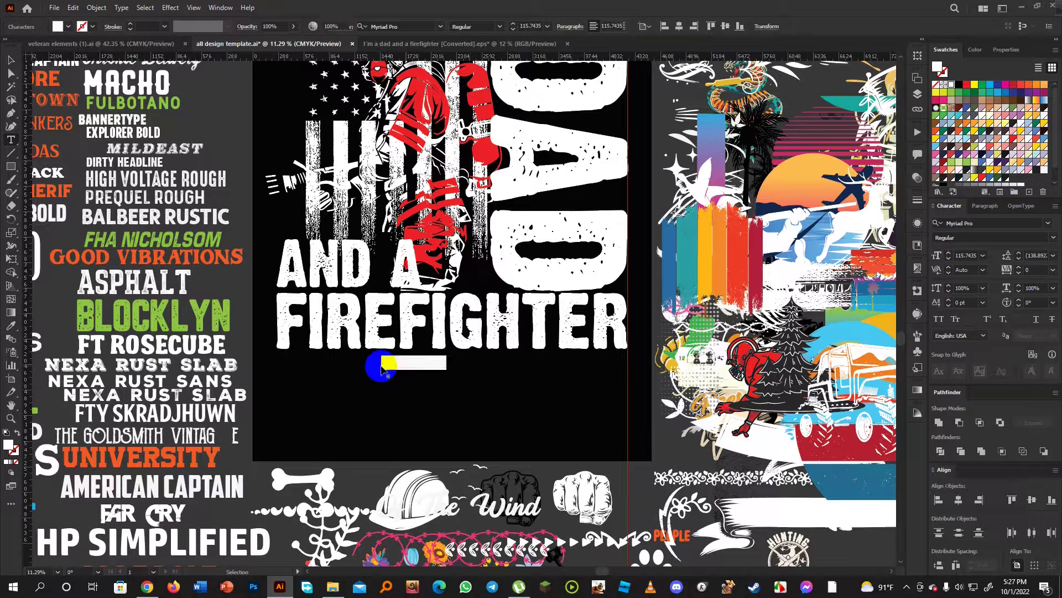
type("NOTHING")
left_click(12, 64)
Give "NOTHING" the style of the Dirty Headline font sample and convert it to outlines.
key("i")
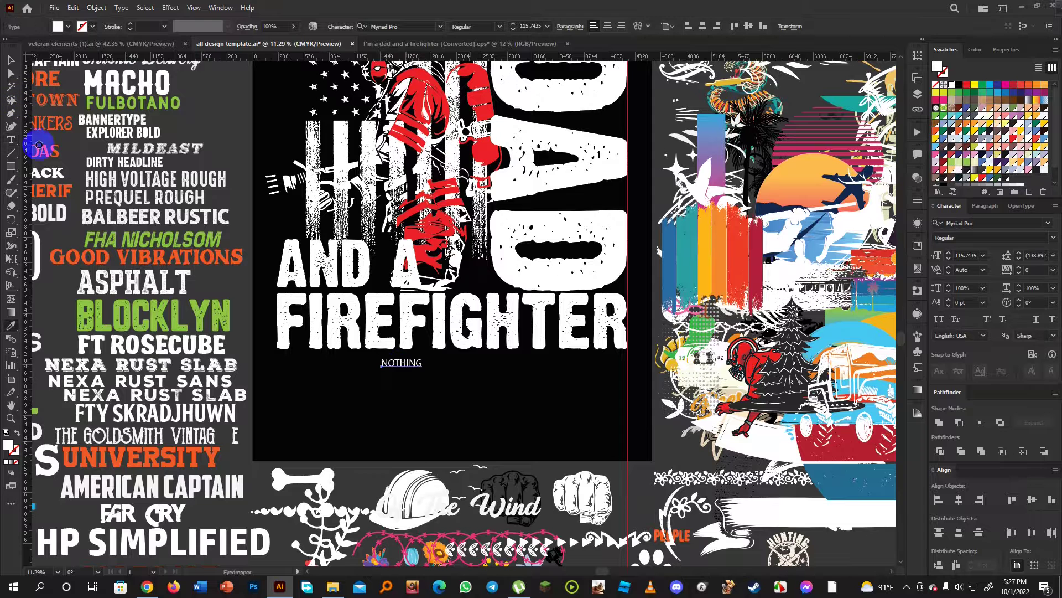
left_click(123, 165)
left_click(12, 59)
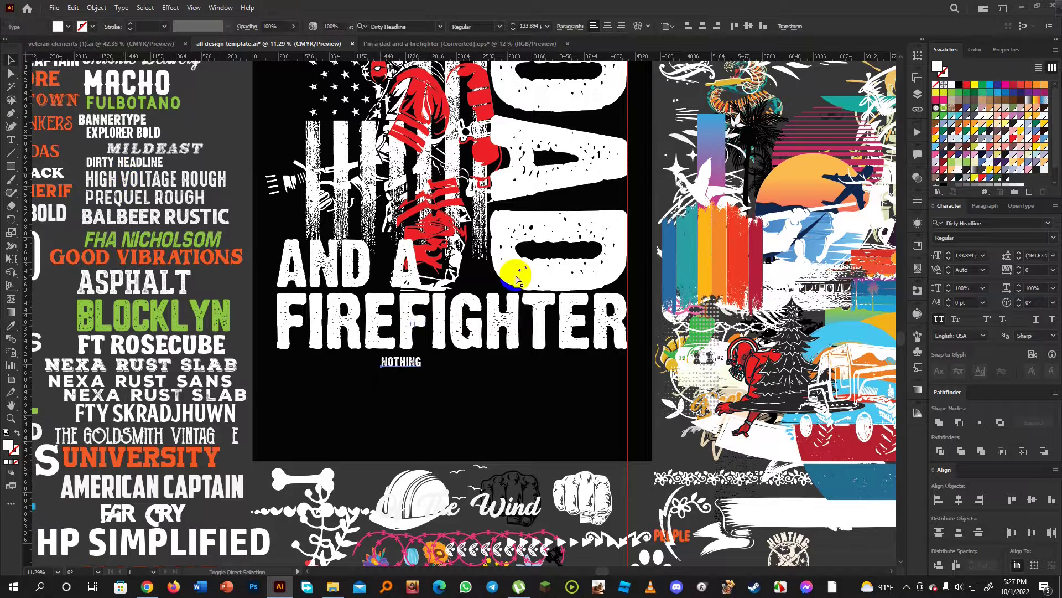
key("ctrl+shift+o")
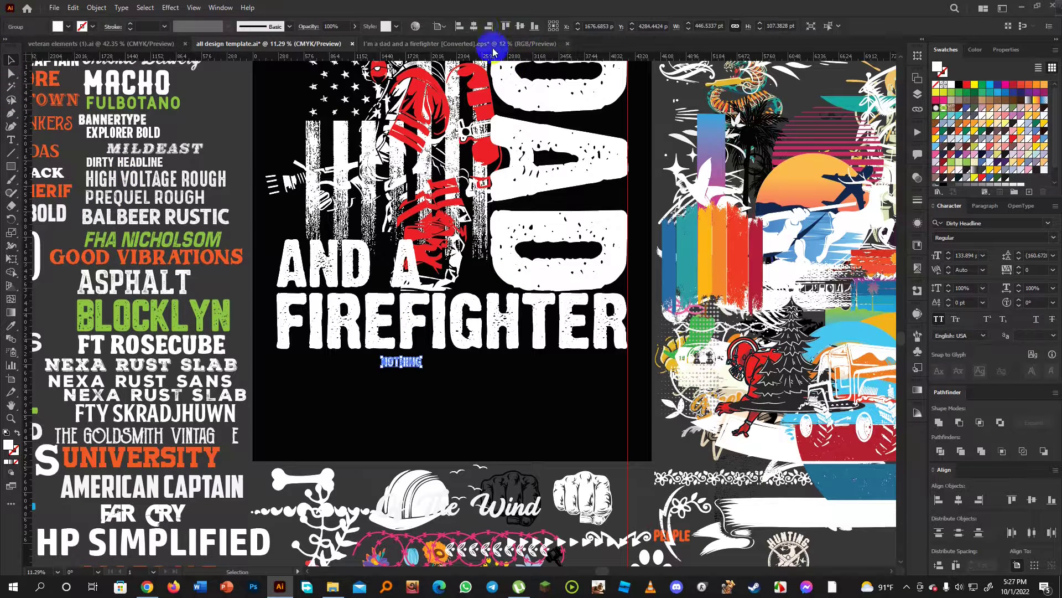
Centre "NOTHING" horizontally on the artboard and enlarge it to about 2142 px wide, sitting just below "FIREFIGHTER".
left_click(473, 26)
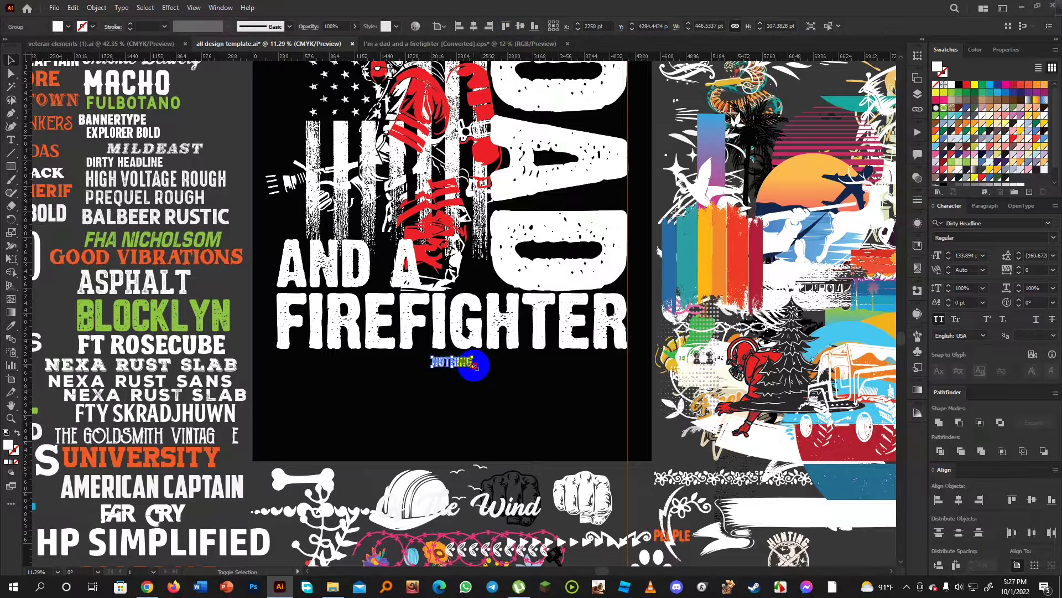
left_click_drag(474, 366, 552, 380)
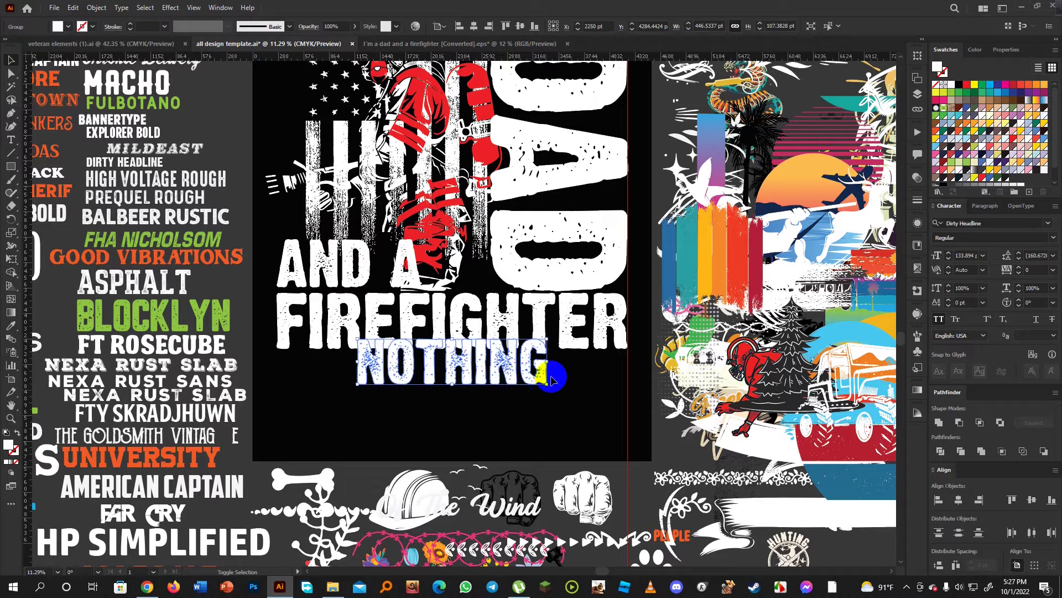
key("shift+Down")
key("shift+Down")
key("shift+Down")
key("shift+Down")
key("shift+Down")
key("shift+Down")
key("shift+Down")
key("shift+Down")
key("shift+Down")
key("shift+Down")
key("shift+Down")
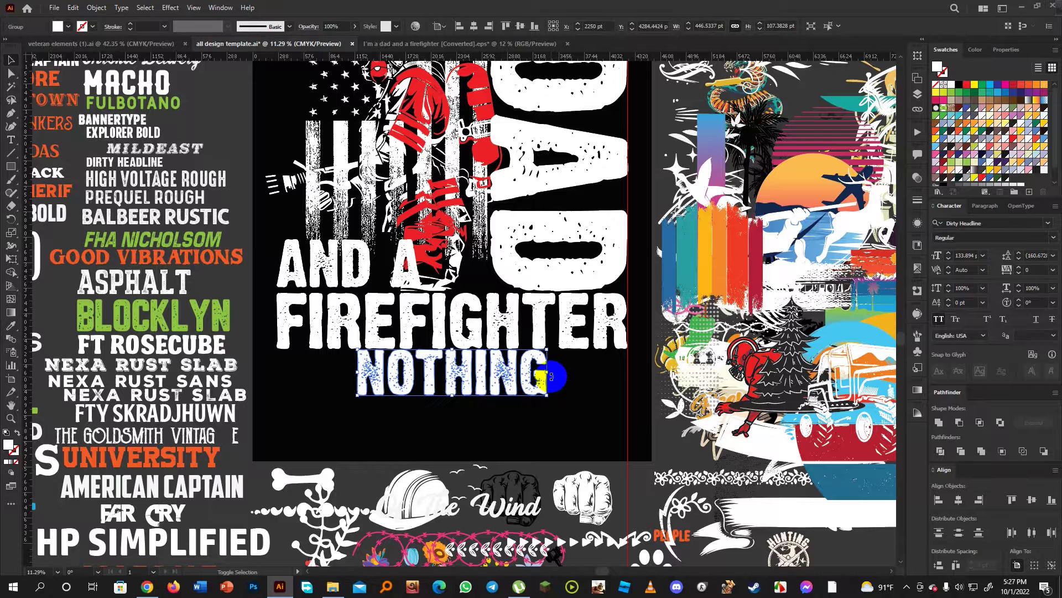
left_click(553, 376)
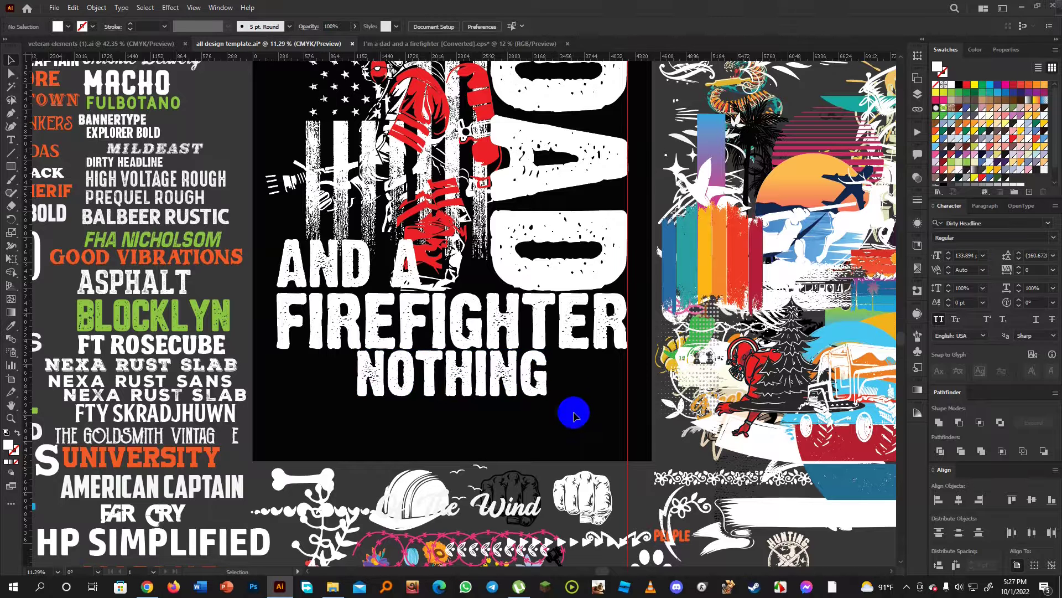
Copy "SCARES ME" from the slogan line into its own text object on the artboard below "NOTHING".
scroll(574, 415, "up", 3)
key("t")
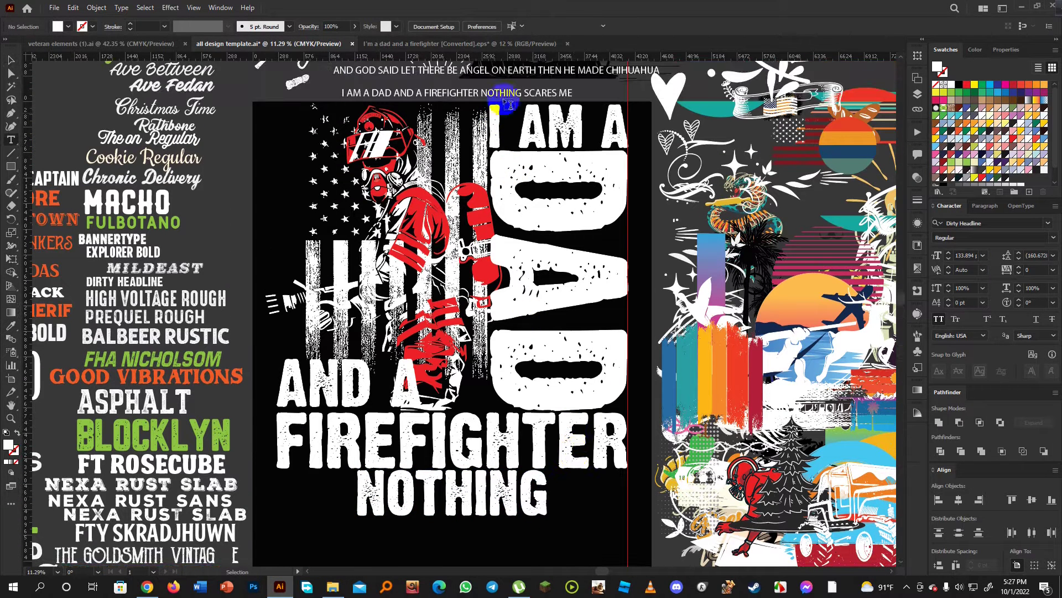
left_click(529, 94)
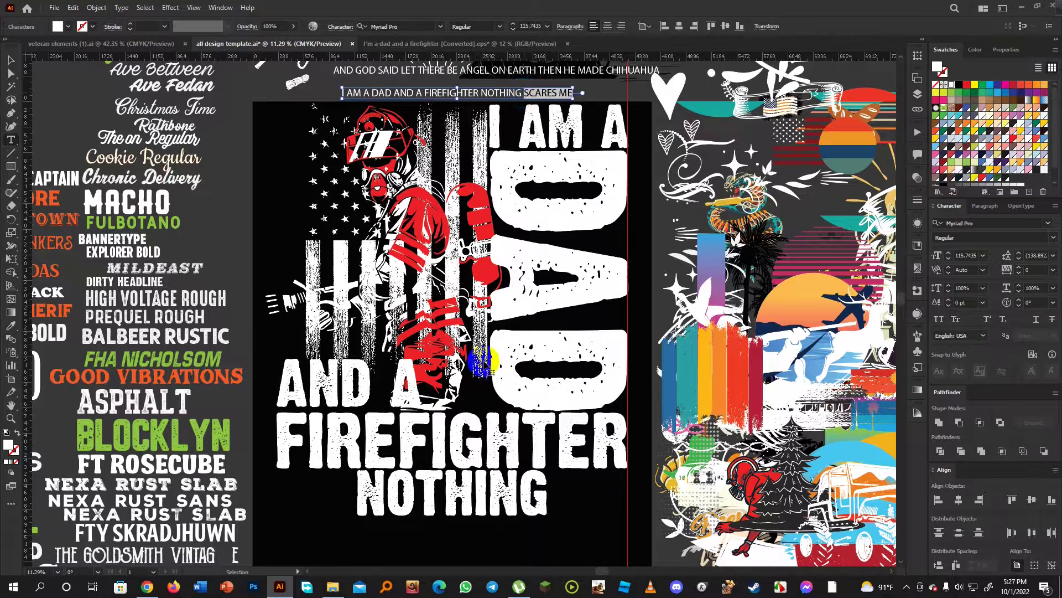
key("Escape")
scroll(481, 362, "down", 3)
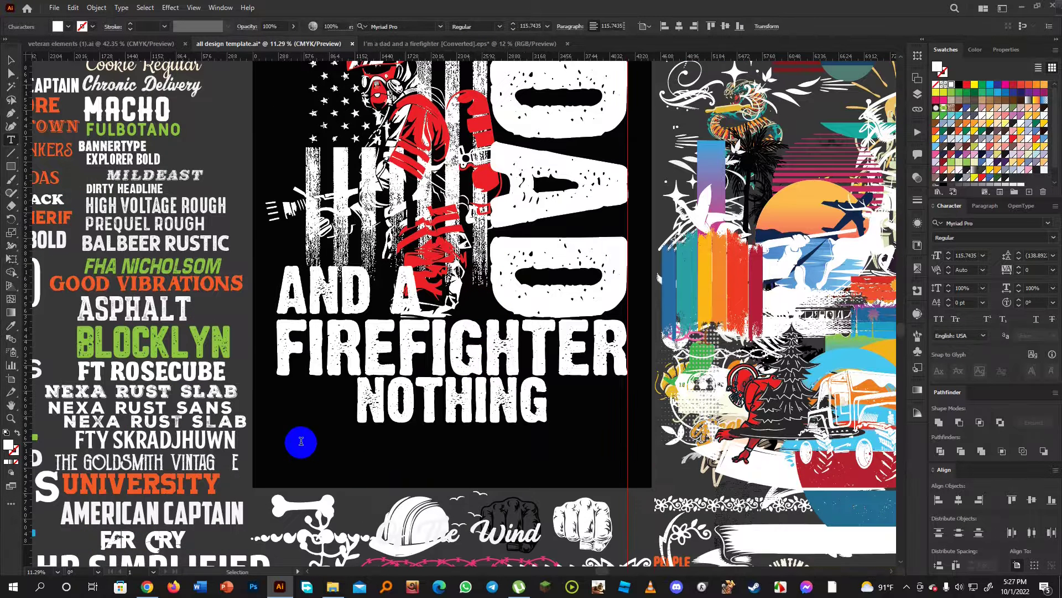
left_click(301, 441)
type("SCARES ME")
left_click(15, 71)
left_click(13, 62)
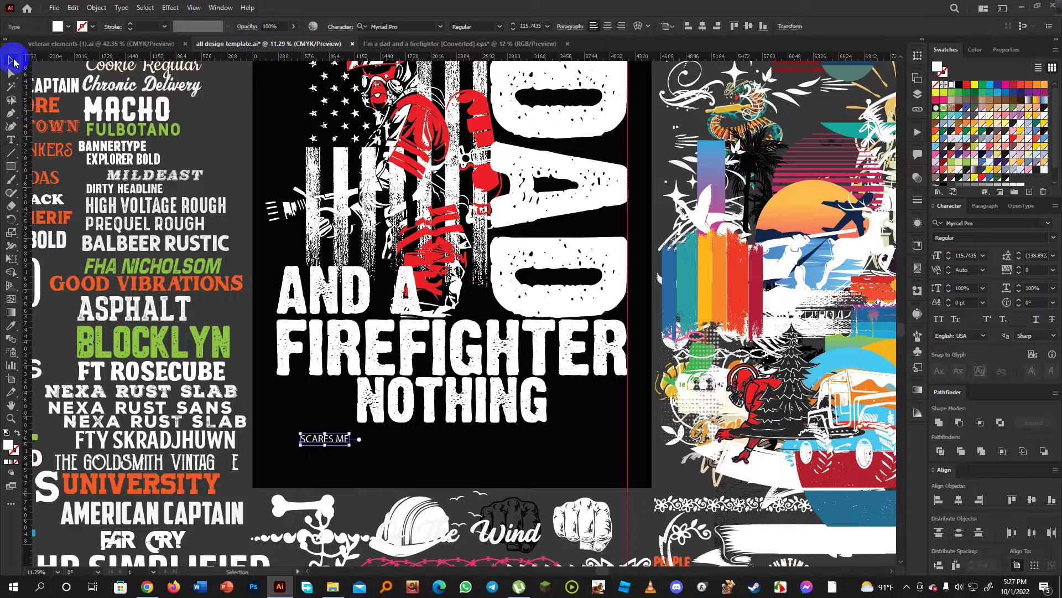
Give "SCARES ME" the style of the Dirty Headline font sample and convert it to outlines.
key("i")
left_click(115, 189)
left_click(11, 59)
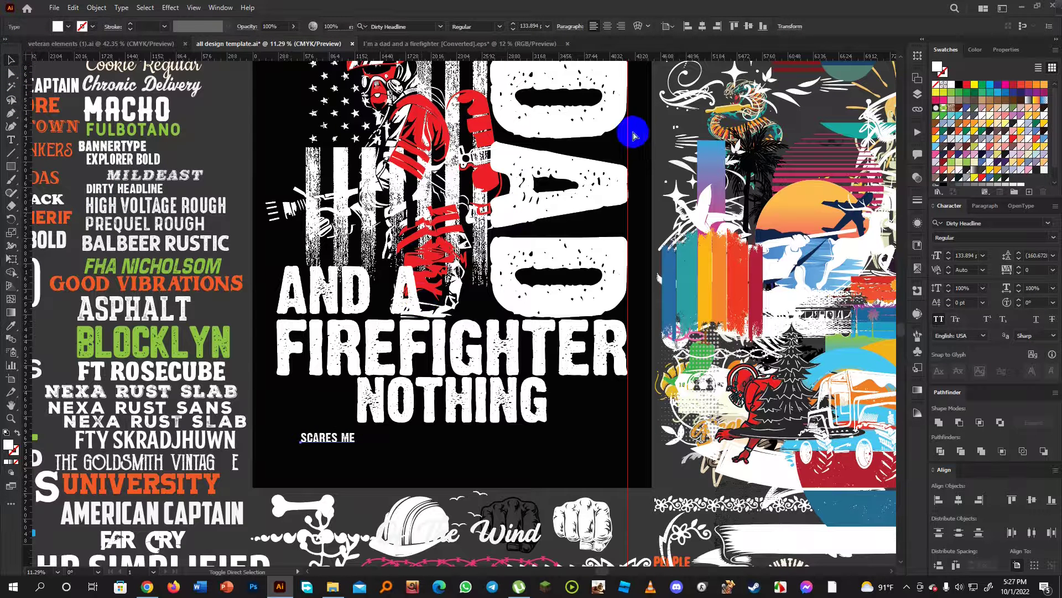
left_click(328, 437)
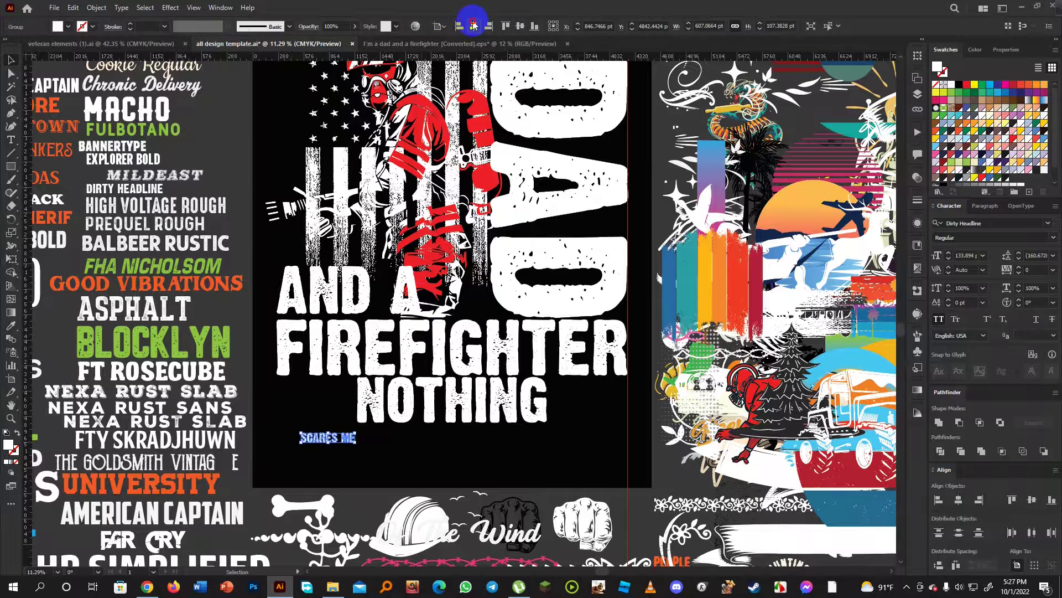
Centre "SCARES ME", enlarge it to the width of "FIREFIGHTER" and align it to the artboard's bottom edge.
left_click(473, 26)
left_click_drag(481, 445, 612, 505)
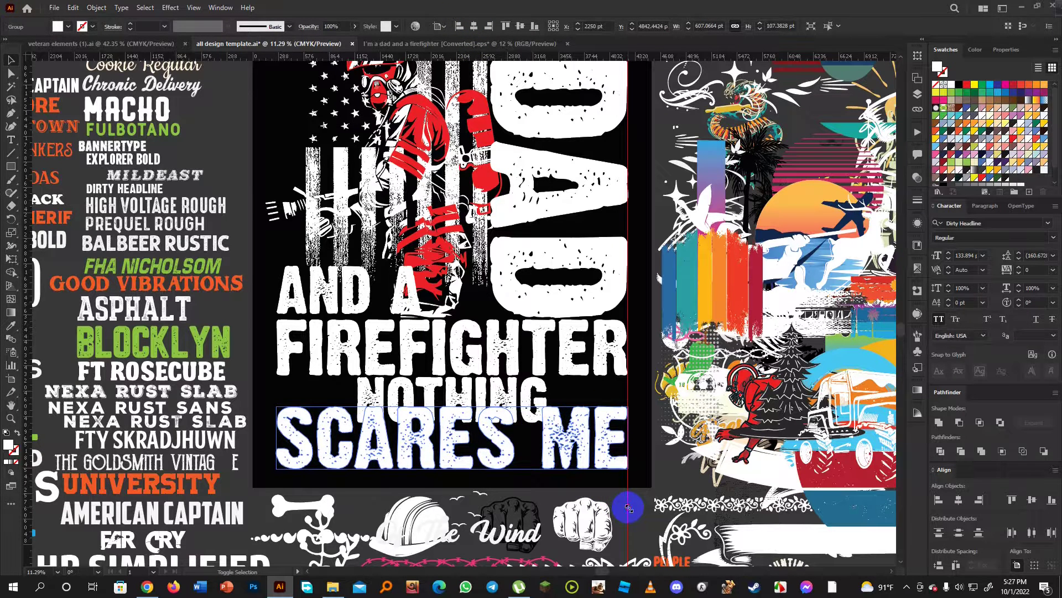
left_click(533, 26)
left_click(314, 390)
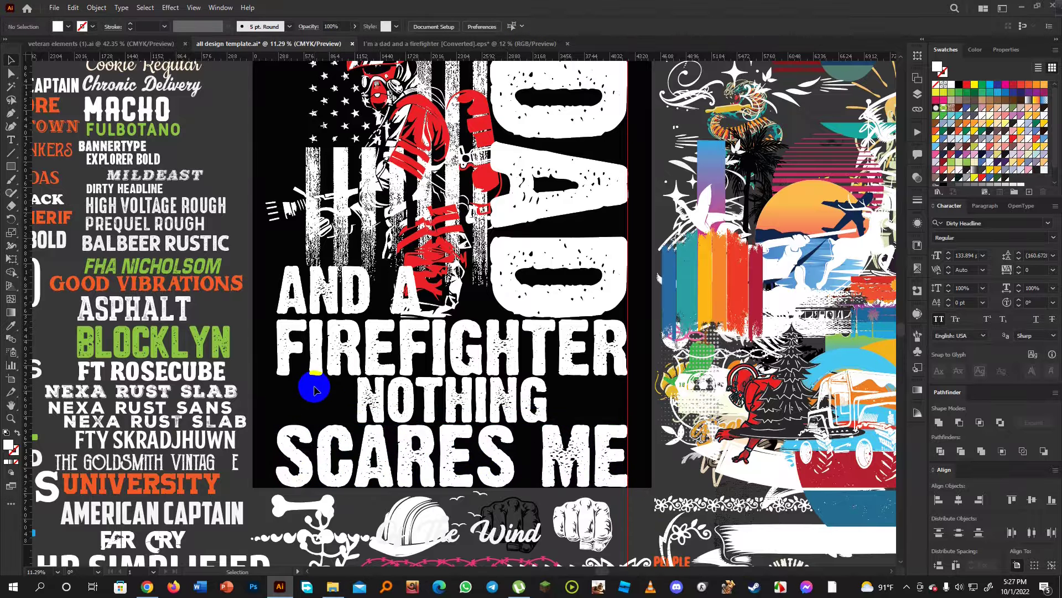
Reduce "NOTHING" proportionally to a height of 494 px so it fits between "FIREFIGHTER" and "SCARES ME".
scroll(314, 391, "up", 2)
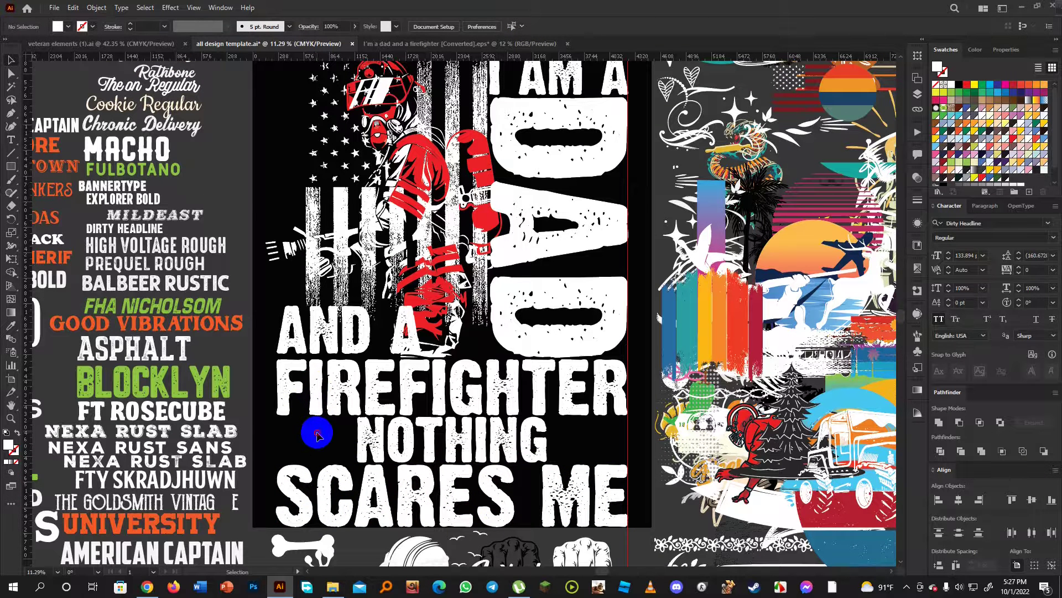
left_click_drag(317, 434, 551, 445)
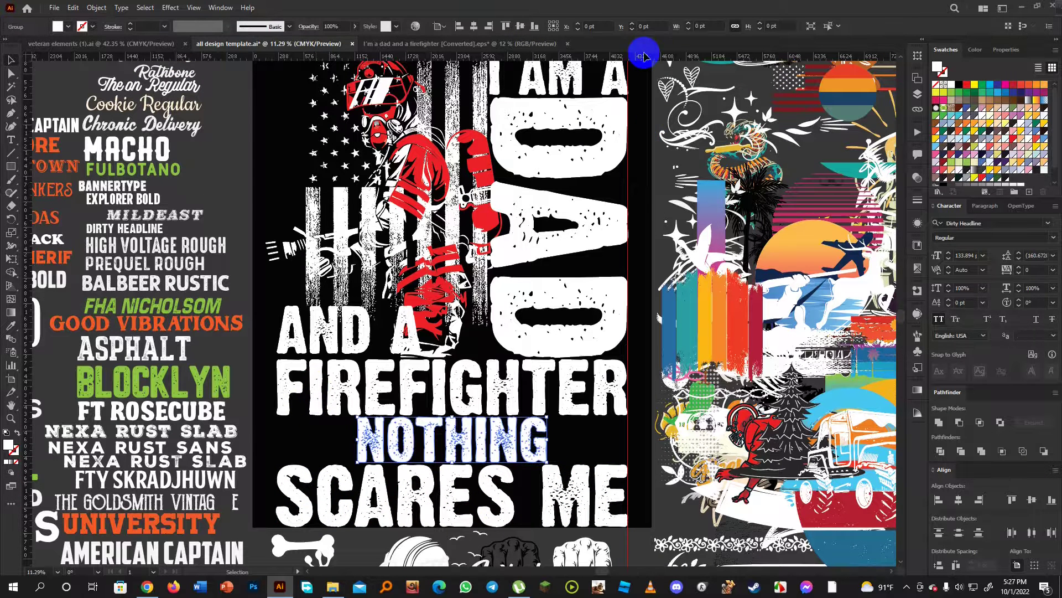
left_click(780, 26)
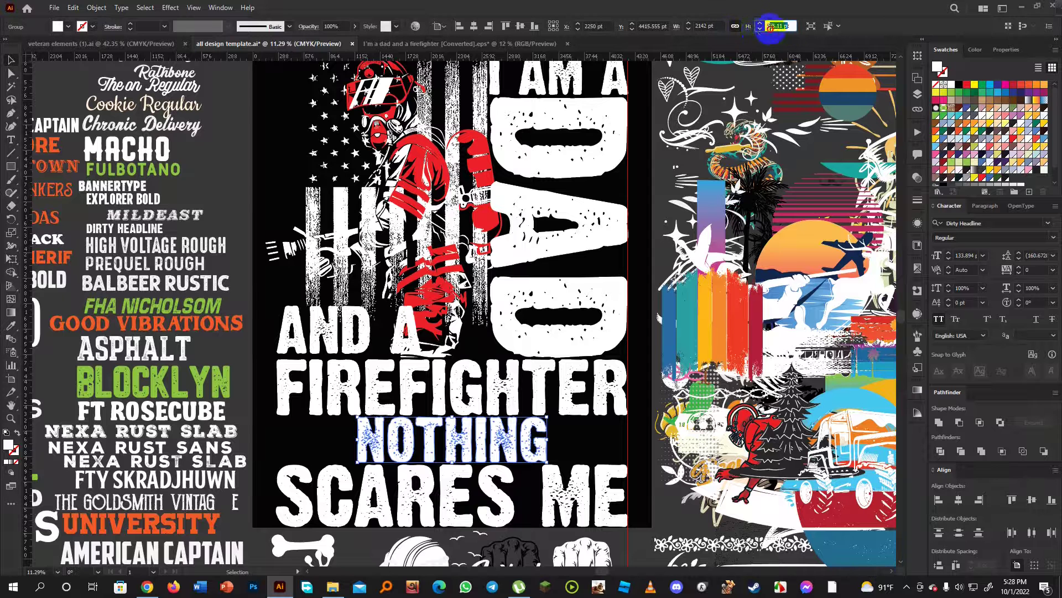
left_click(735, 26)
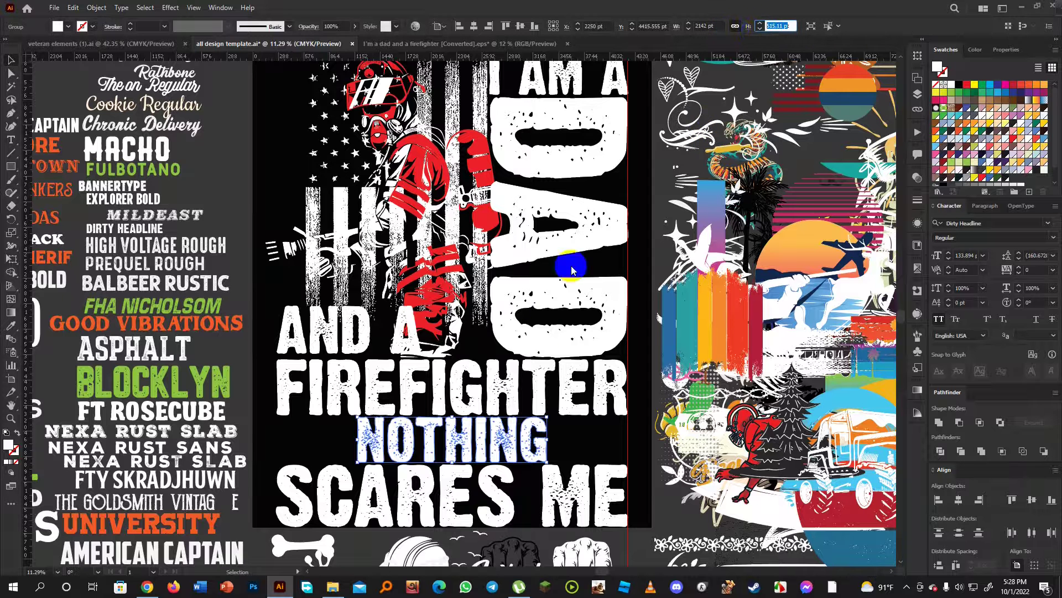
key("Down")
key("Down")
key("Down")
key("Down")
key("Down")
key("Down")
key("Down")
key("Down")
key("Down")
key("Down")
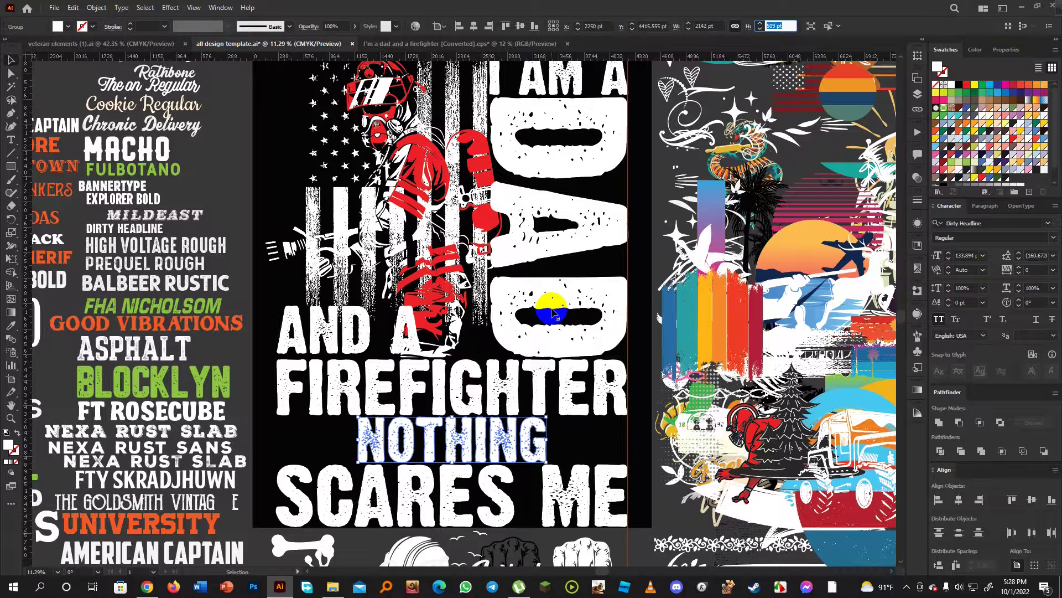
key("Down")
key("Down")
key("Down")
key("Down")
key("Down")
key("Down")
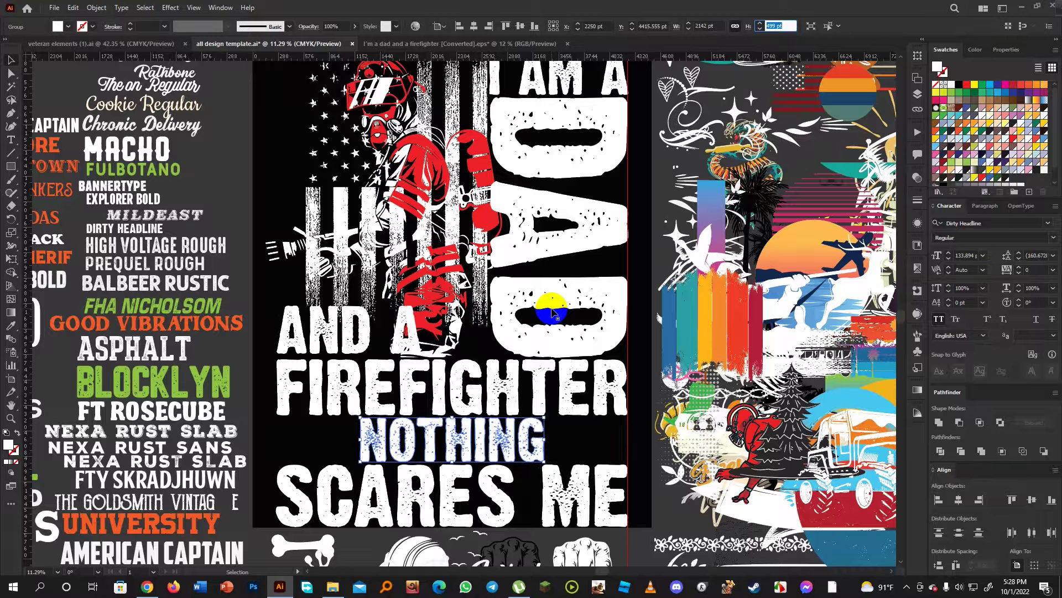
key("Down")
key("Down")
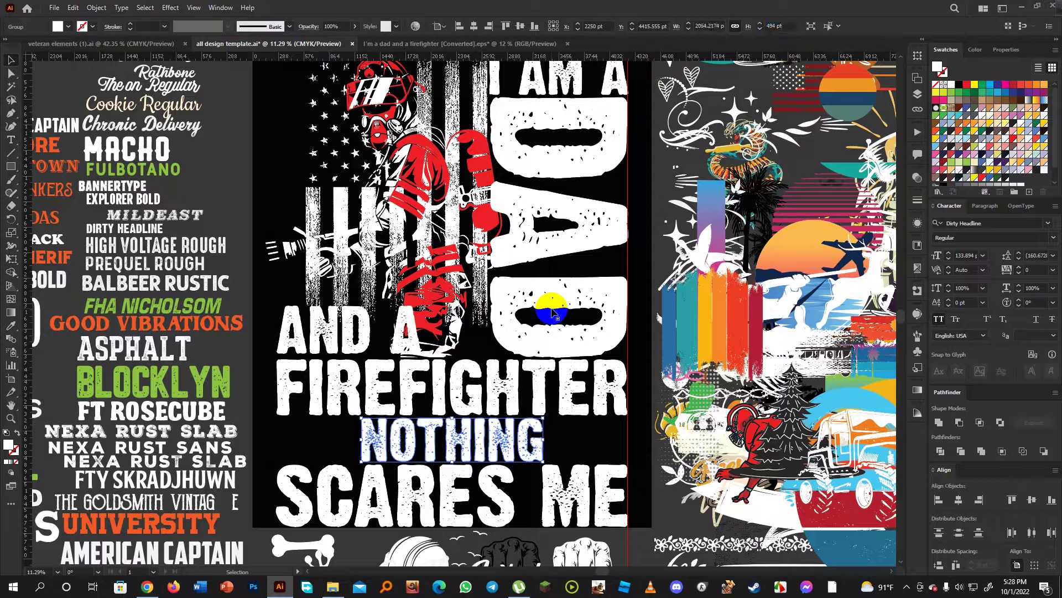
left_click(572, 443)
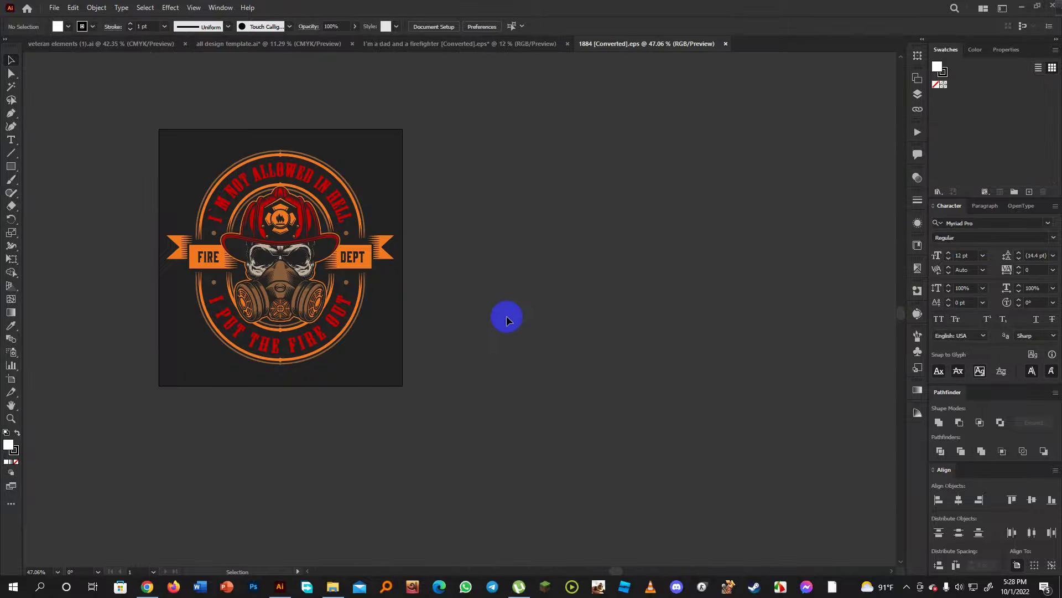
Separate the fire helmet from the skull badge in 1884 [Converted].eps and move it onto the empty canvas left of the artboard.
key("ctrl+0")
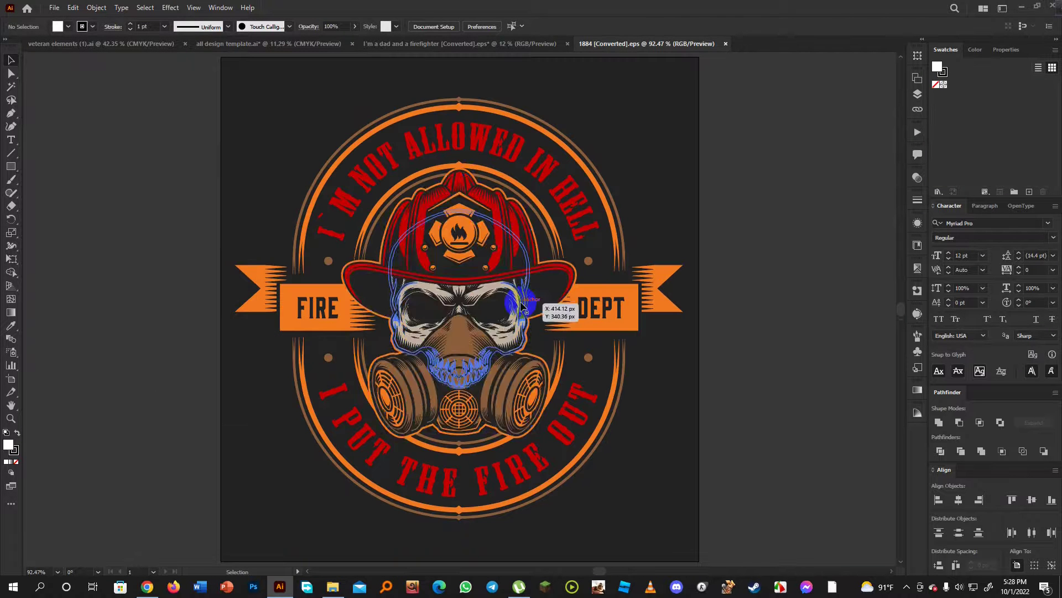
left_click(451, 220)
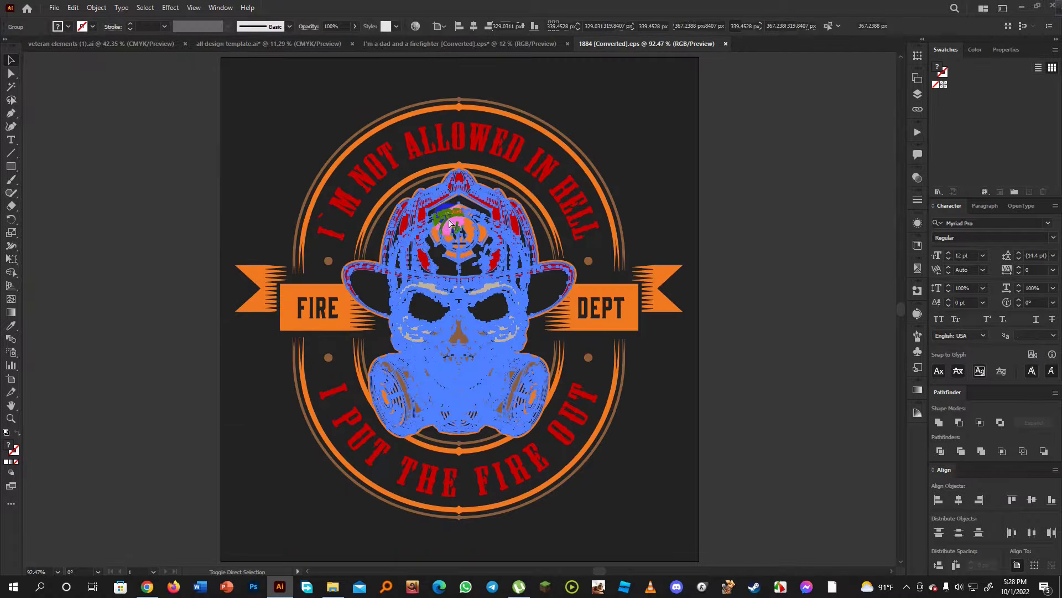
left_click(728, 386)
left_click(415, 224)
left_click_drag(415, 224, 701, 183)
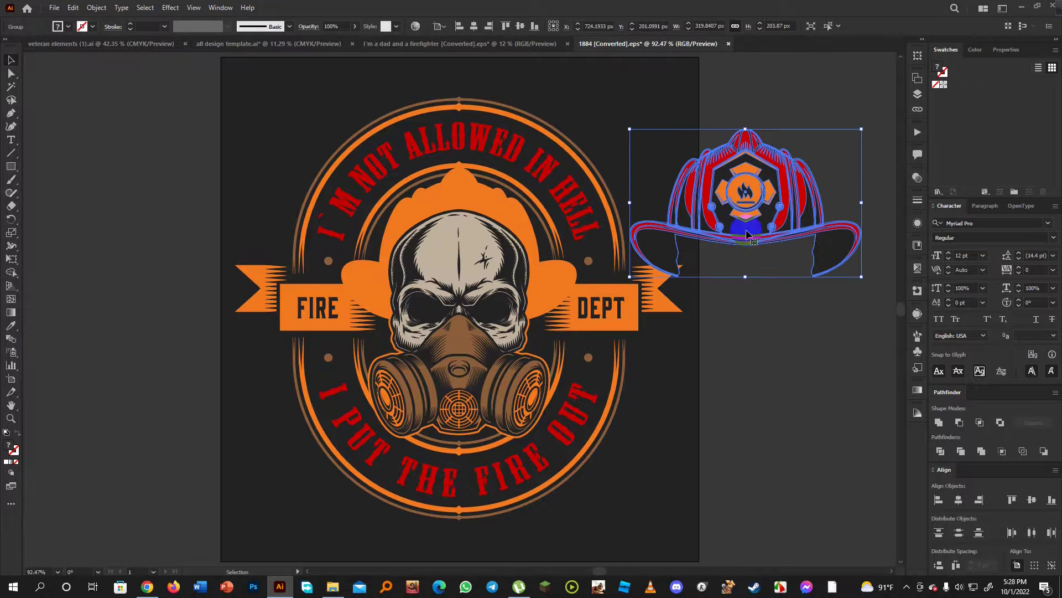
left_click_drag(768, 197, 252, 262)
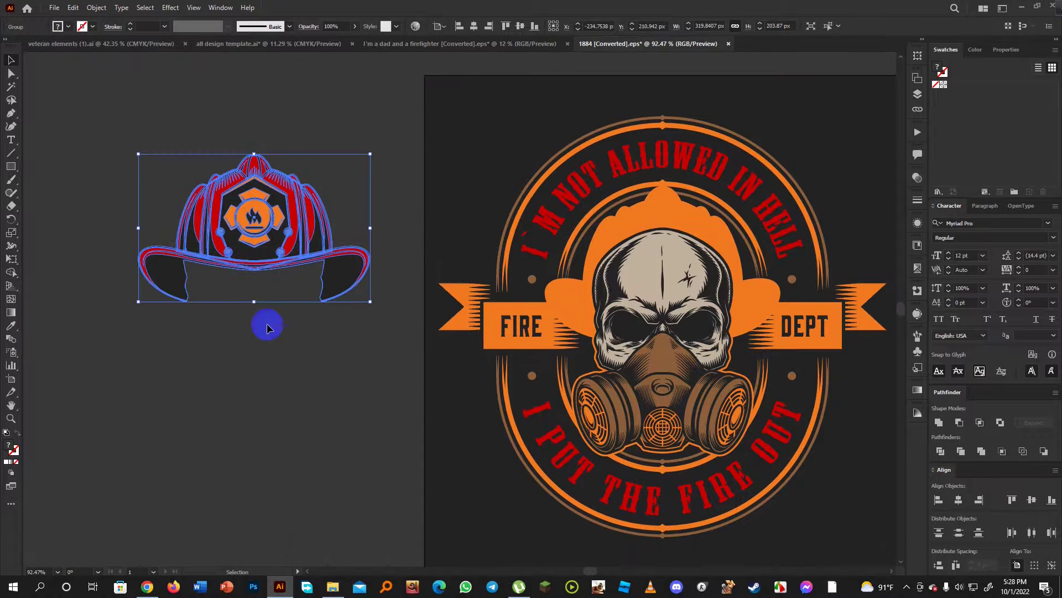
Trim the fire helmet with Pathfinder and remove all of its black areas, keeping the red and orange shapes.
left_click(960, 451)
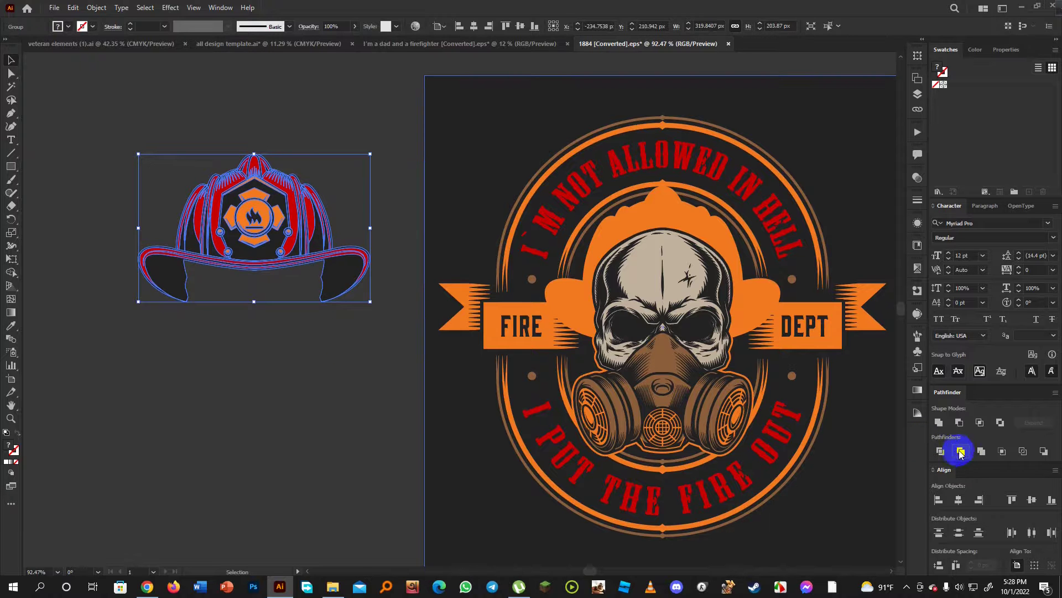
double_click(341, 281)
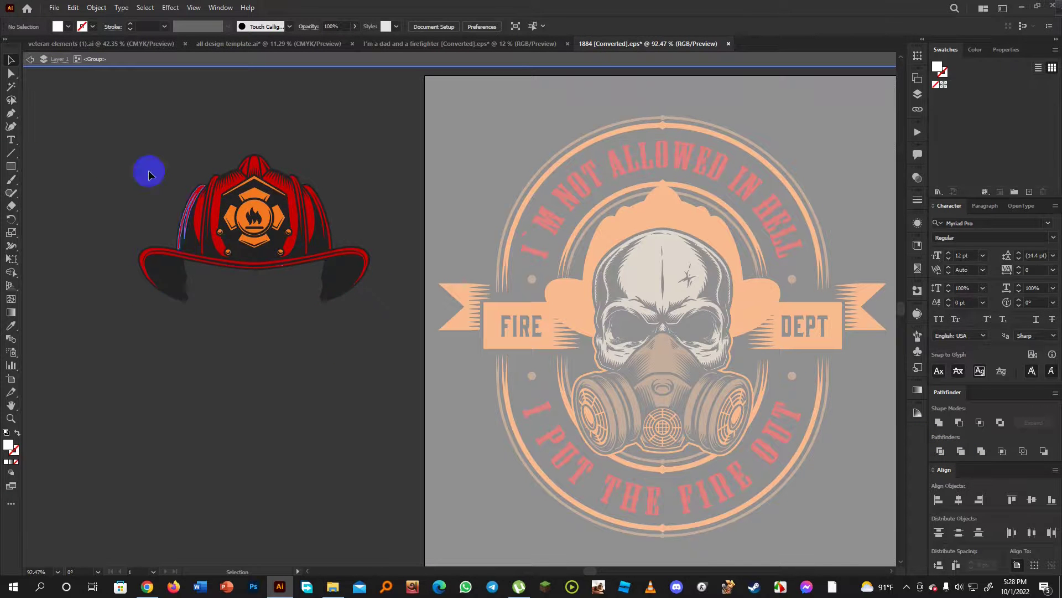
left_click(327, 277)
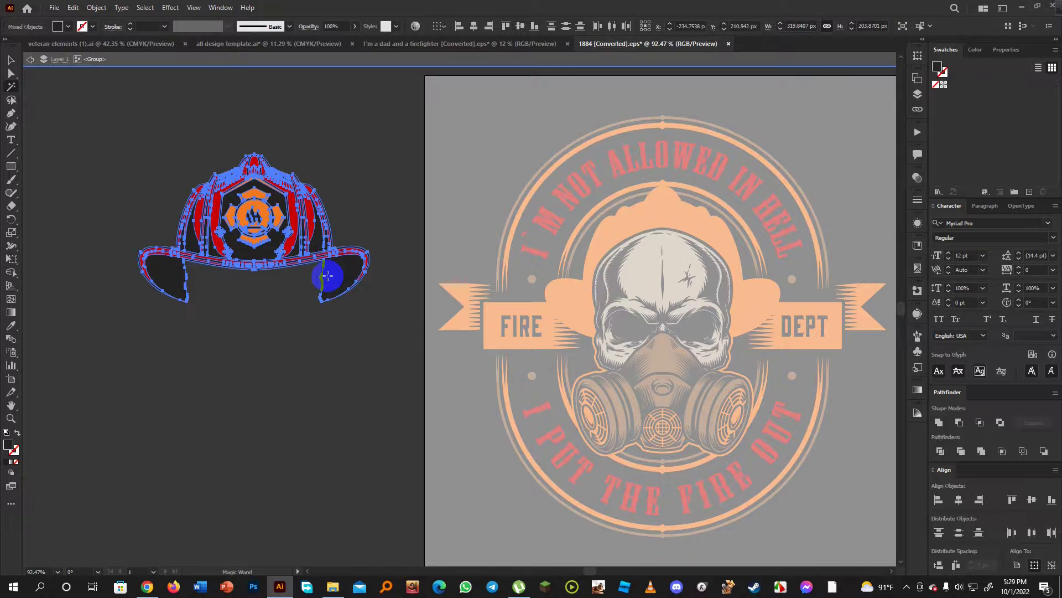
key("Delete")
left_click(11, 59)
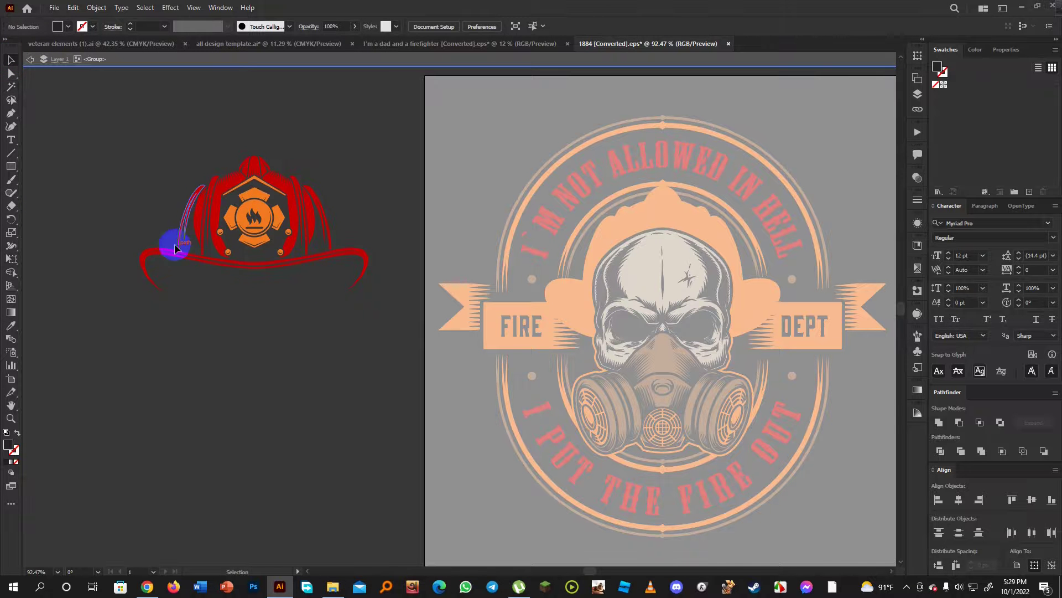
double_click(107, 173)
Cut the trimmed helmet from 1884 [Converted].eps and paste it into the all design template.ai document.
left_click_drag(59, 109, 362, 339)
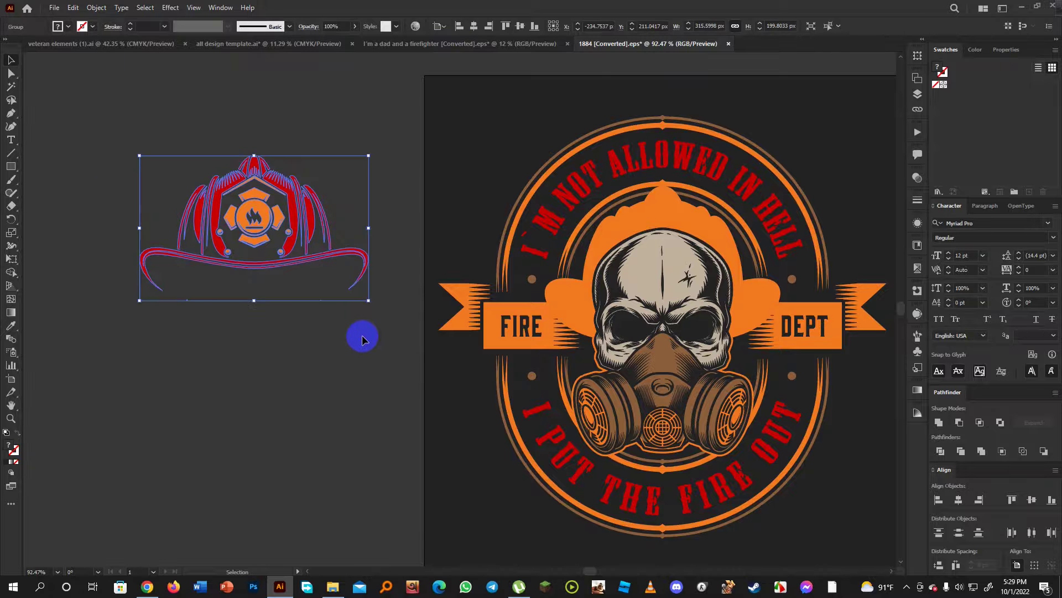
key("Delete")
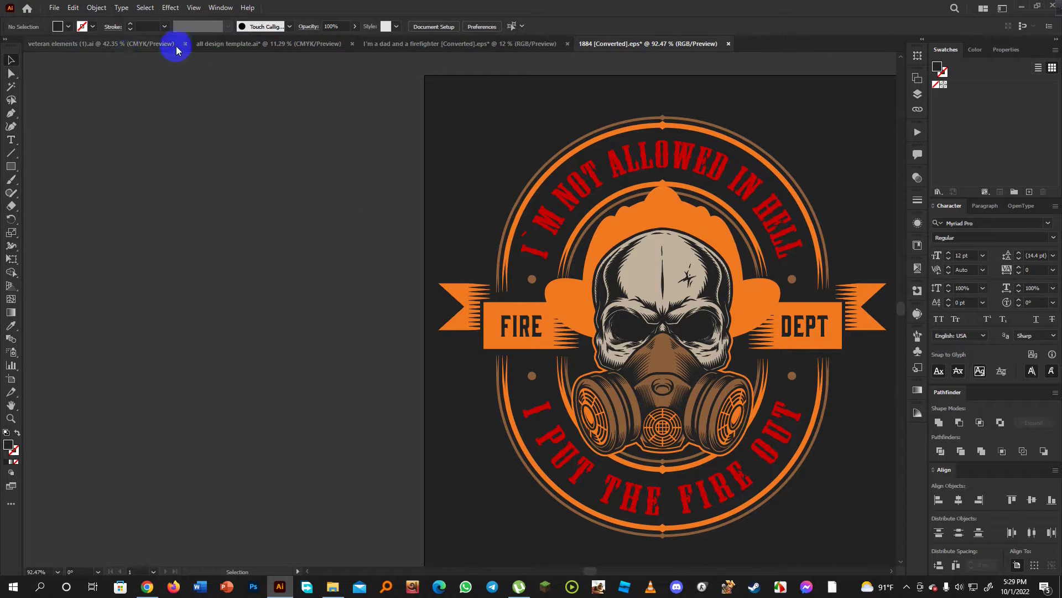
left_click(209, 44)
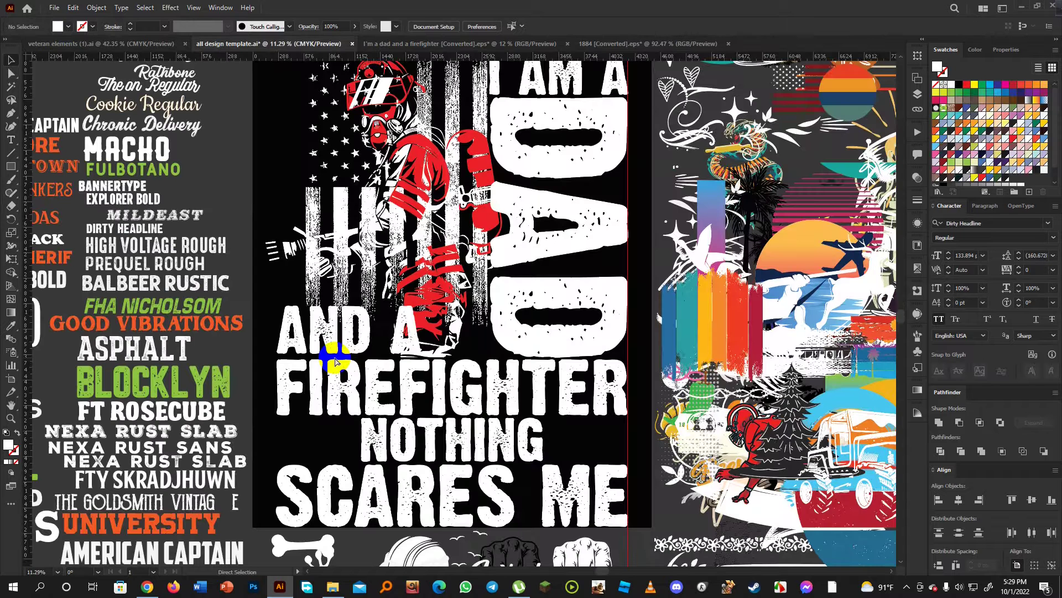
left_click(456, 318)
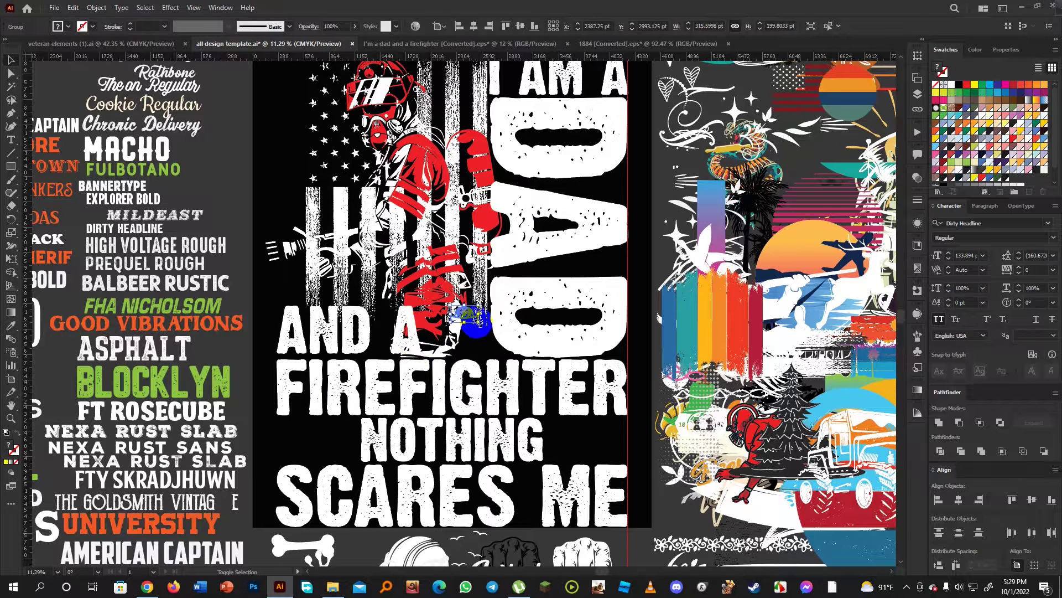
Enlarge the helmet to about 836 pt wide and place it in the gap before "NOTHING".
left_click_drag(480, 323, 510, 344)
left_click_drag(464, 308, 311, 439)
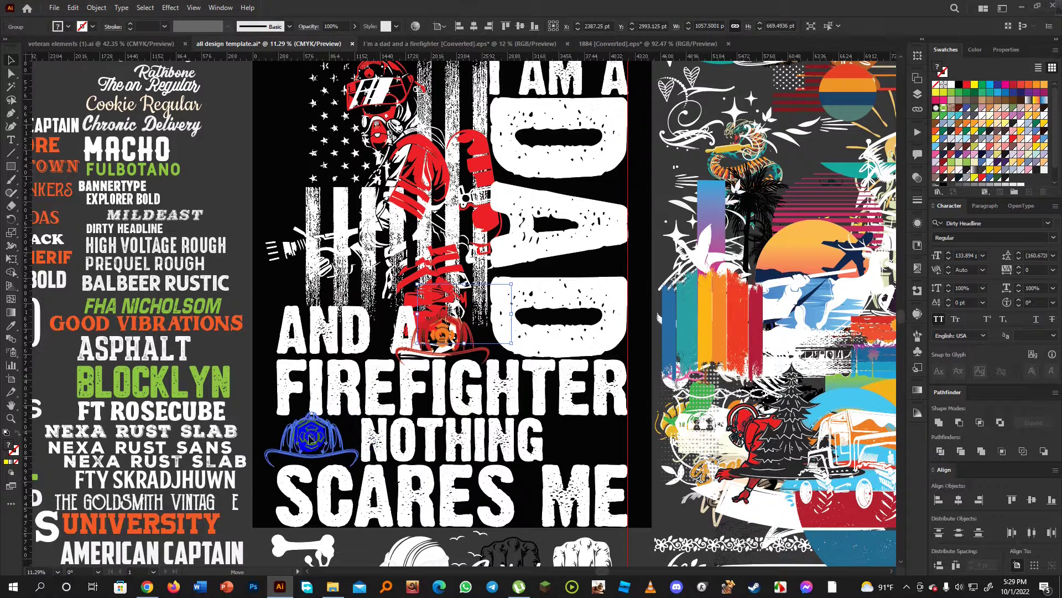
left_click_drag(306, 477, 353, 441)
Create a copy of the helmet mirrored about the vertical axis and place it after "NOTHING", level with the first helmet.
right_click(328, 436)
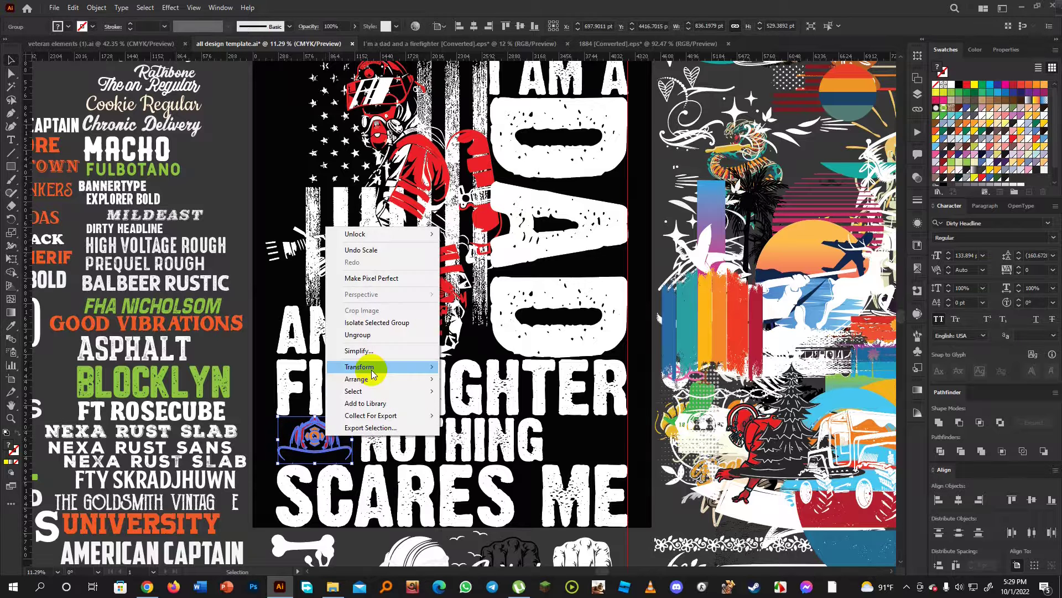
mouse_move(390, 372)
left_click(468, 407)
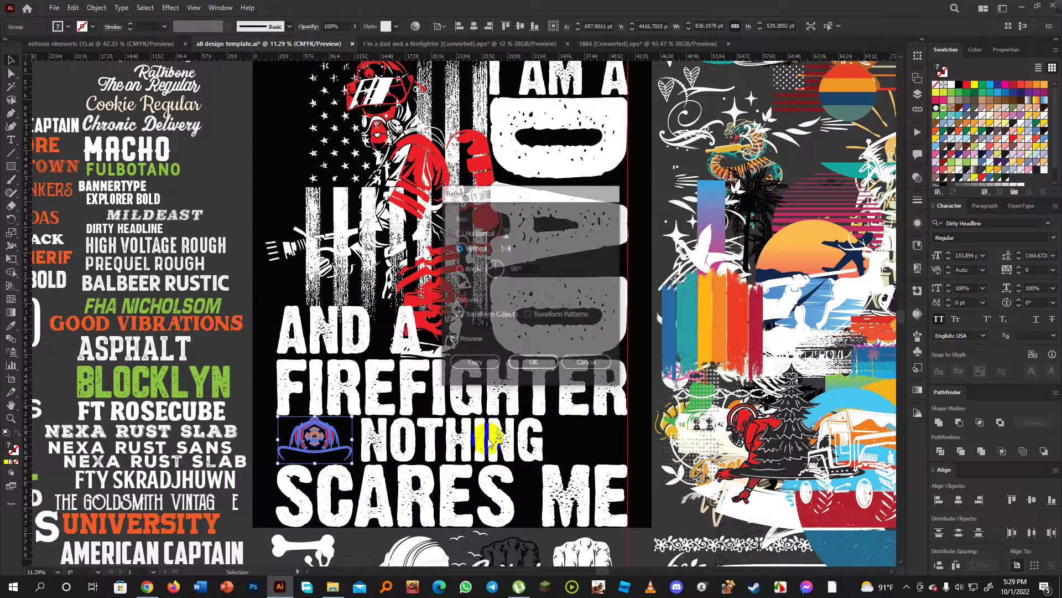
left_click(501, 368)
left_click_drag(314, 443, 586, 442)
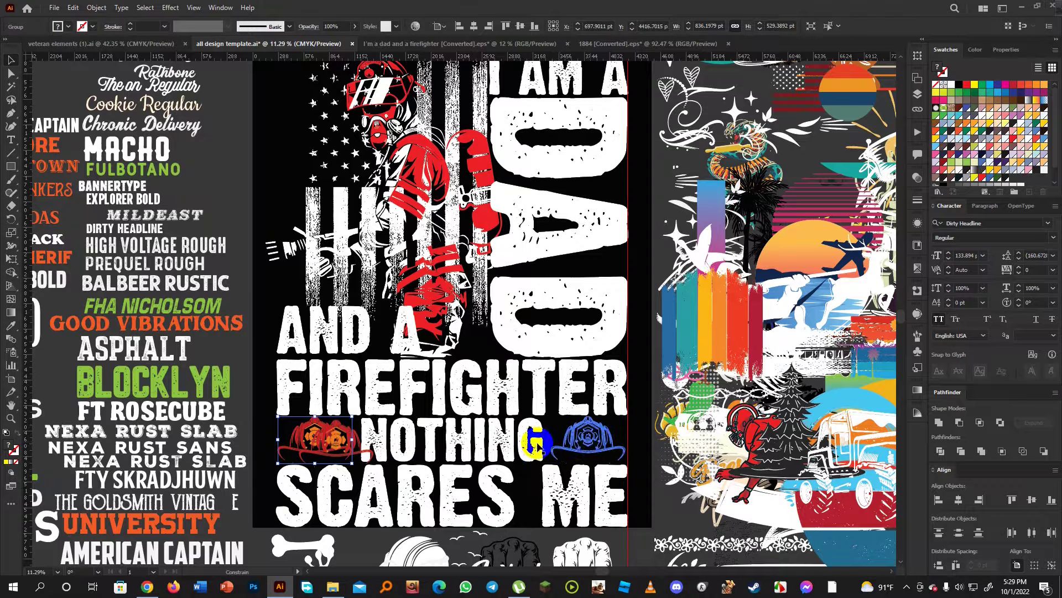
Group the two helmets with "NOTHING", evenly spaced, and centre the row horizontally on the artboard.
left_click(315, 440, "shift")
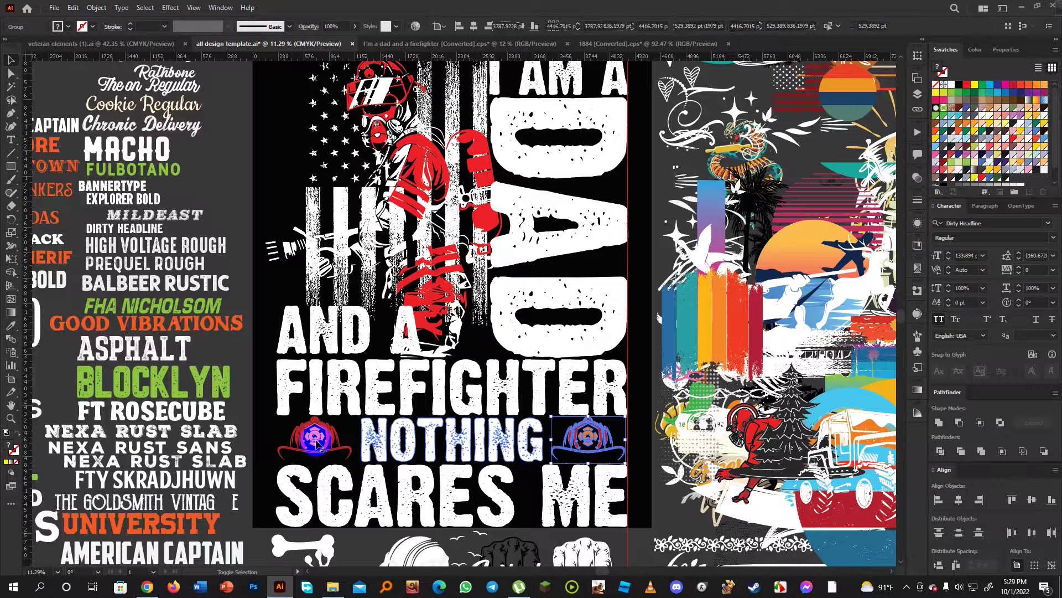
left_click(361, 442, "shift")
left_click(602, 26)
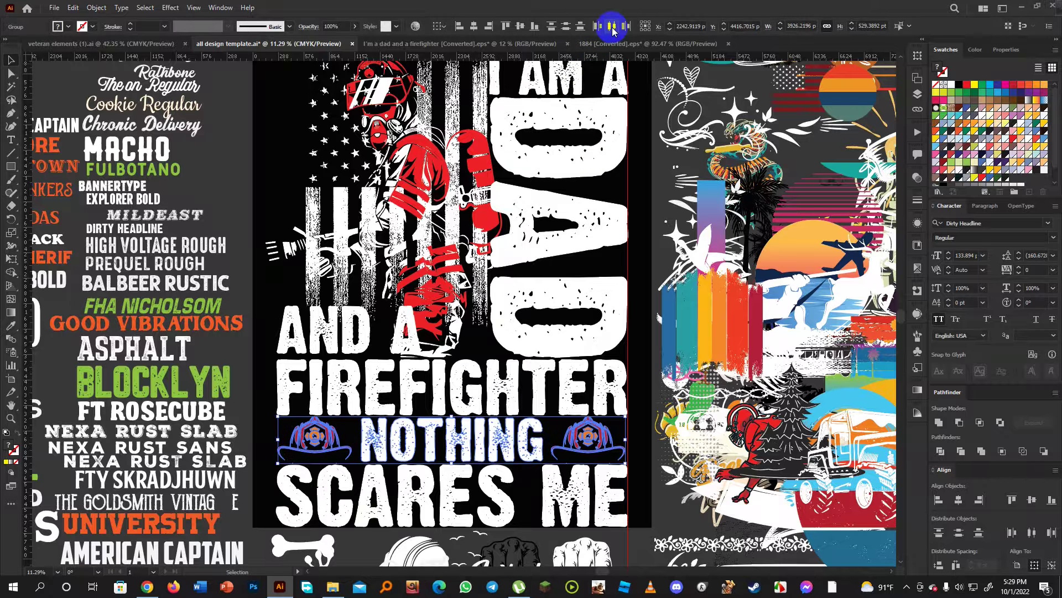
left_click(475, 196)
left_click(422, 83)
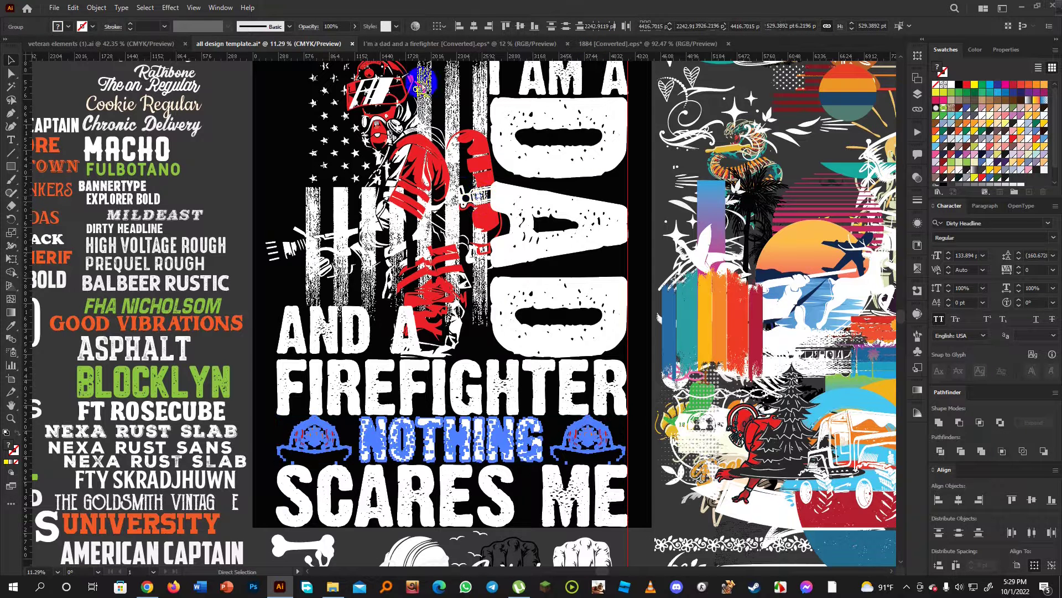
left_click(474, 26)
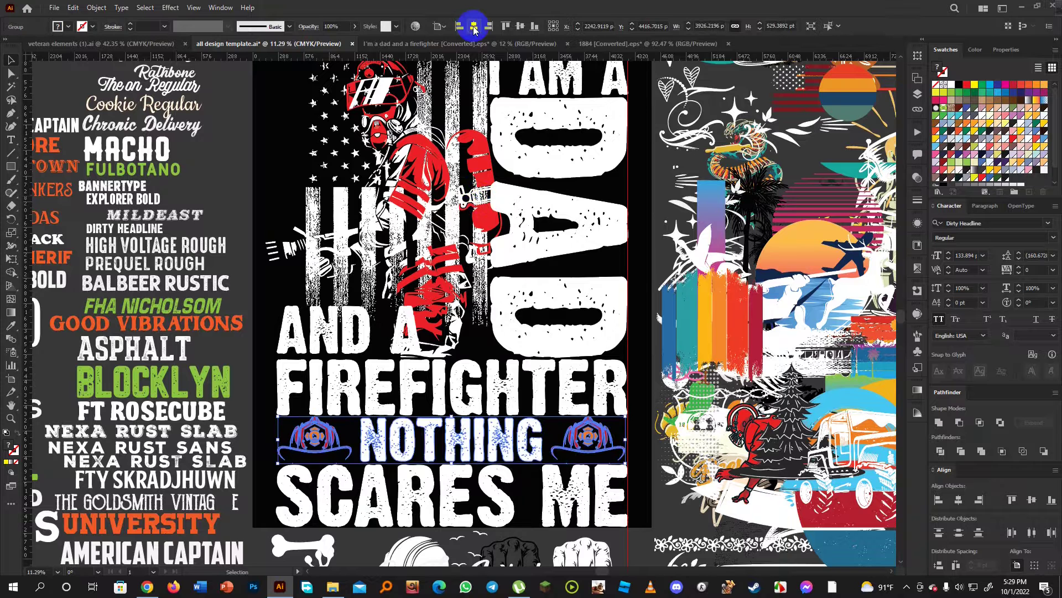
left_click(277, 292)
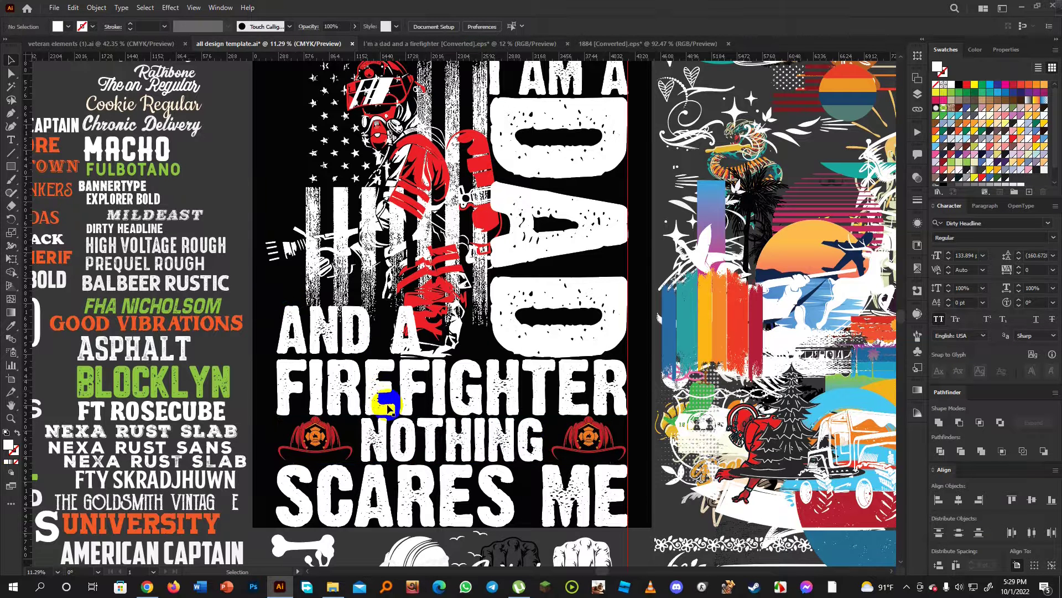
scroll(403, 437, "up", 2)
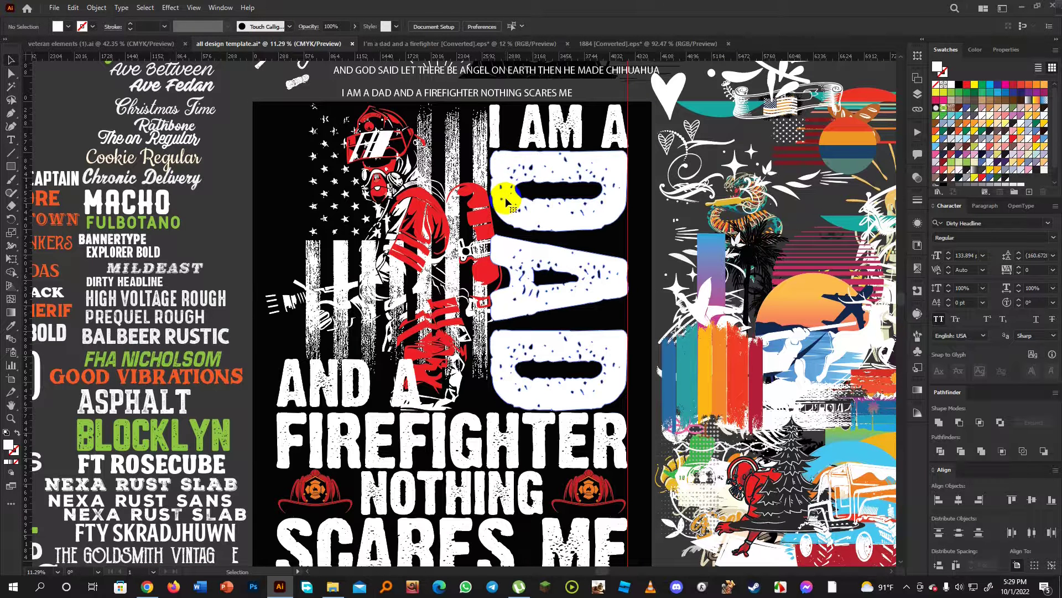
left_click(514, 219)
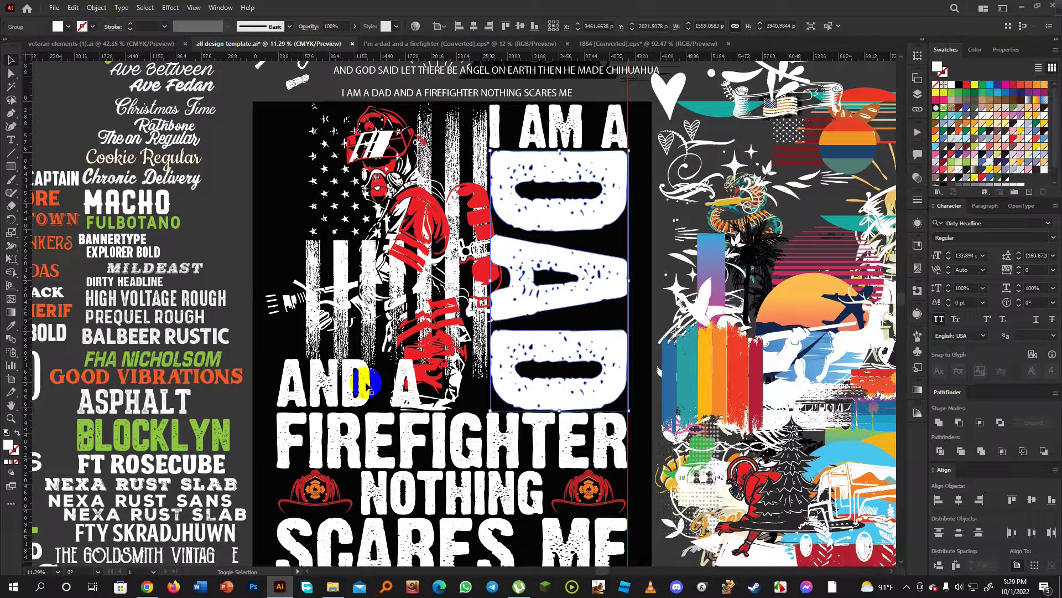
left_click(366, 386, "shift")
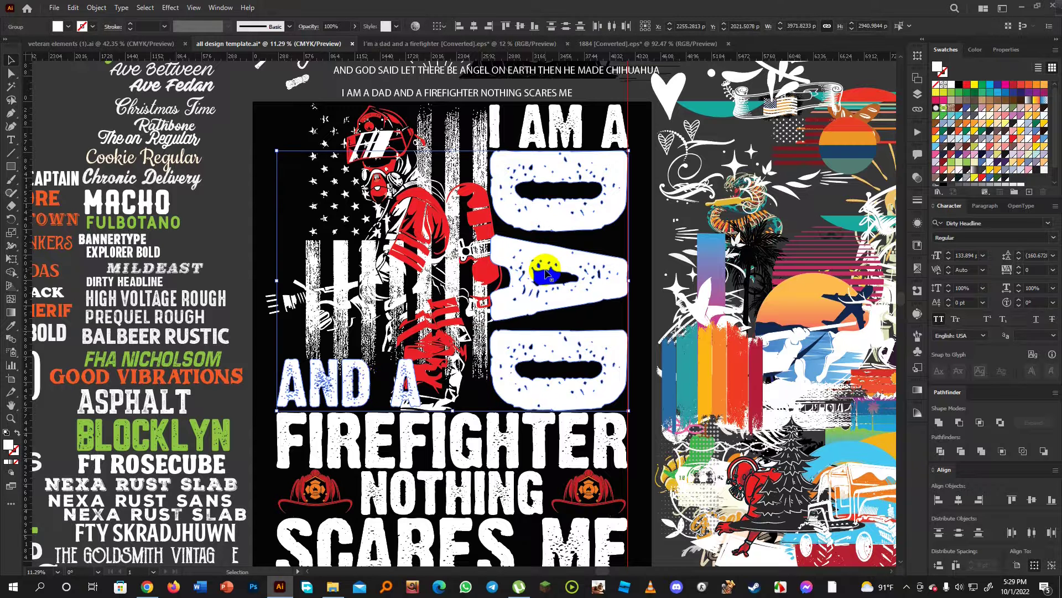
key("a")
key("v")
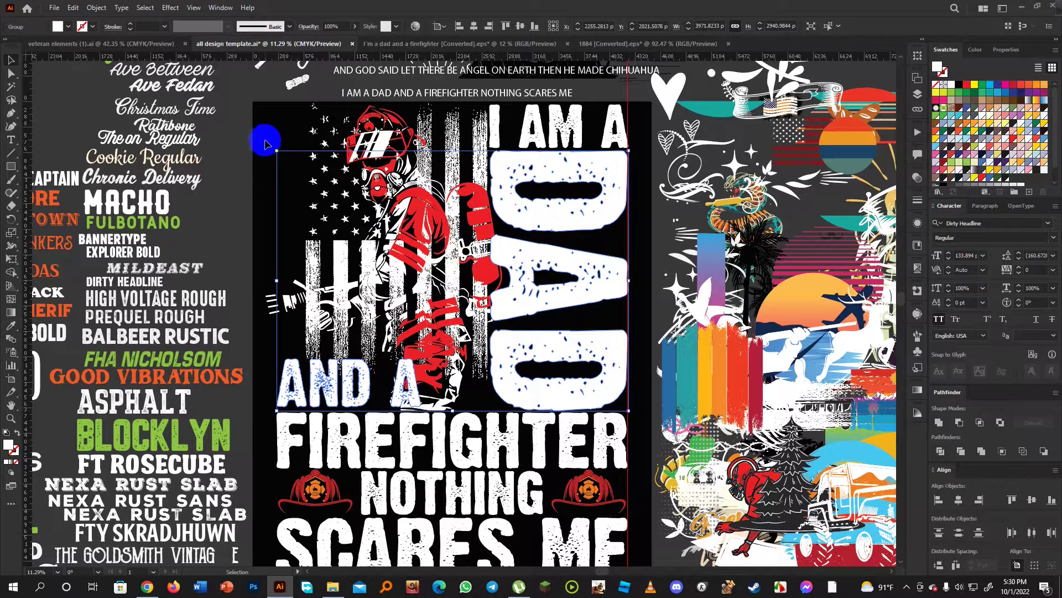
left_click(256, 240)
Offset the firefighter artwork's paths by 25 pt with miter joins and unite the result into one silhouette.
left_click(424, 212)
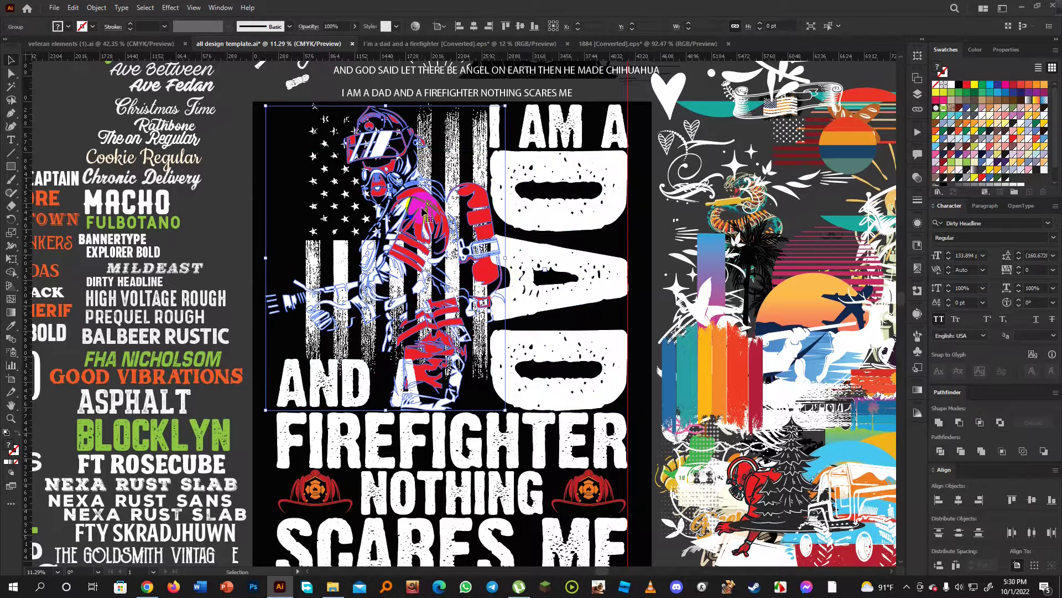
left_click(103, 9)
mouse_move(134, 276)
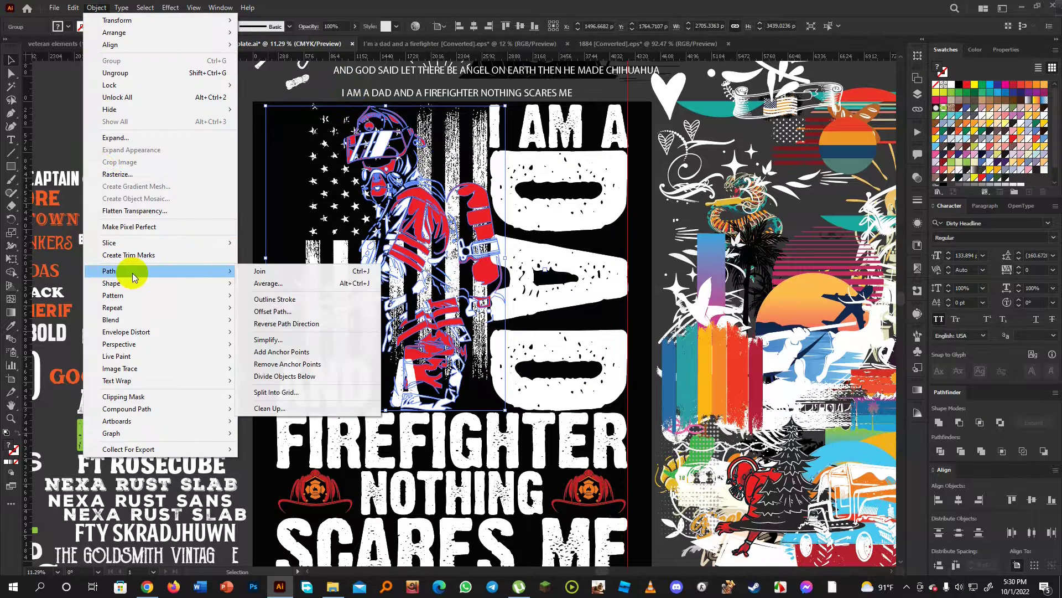
left_click(272, 311)
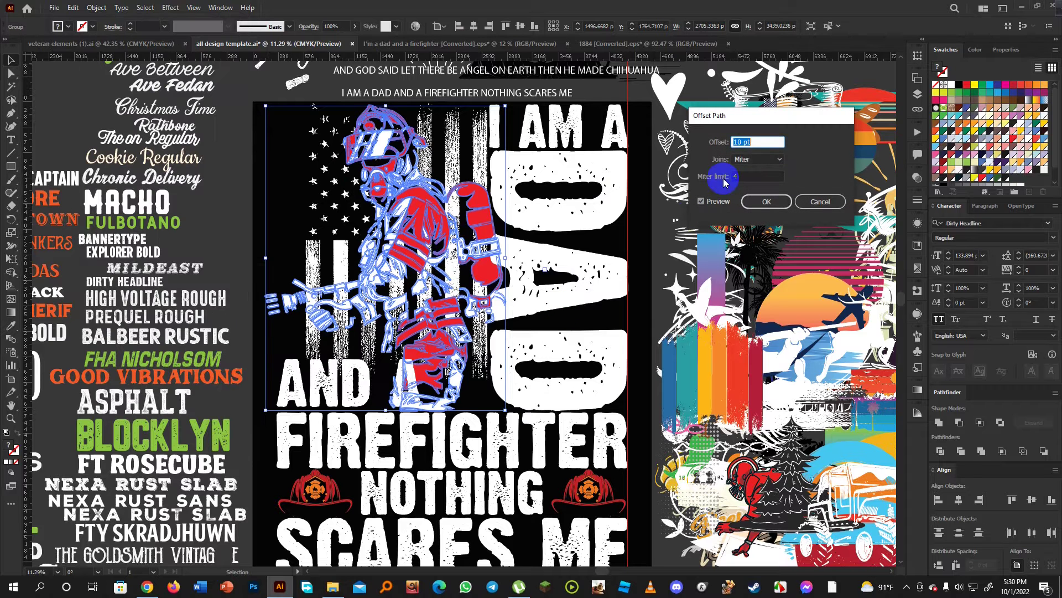
key("shift+Up")
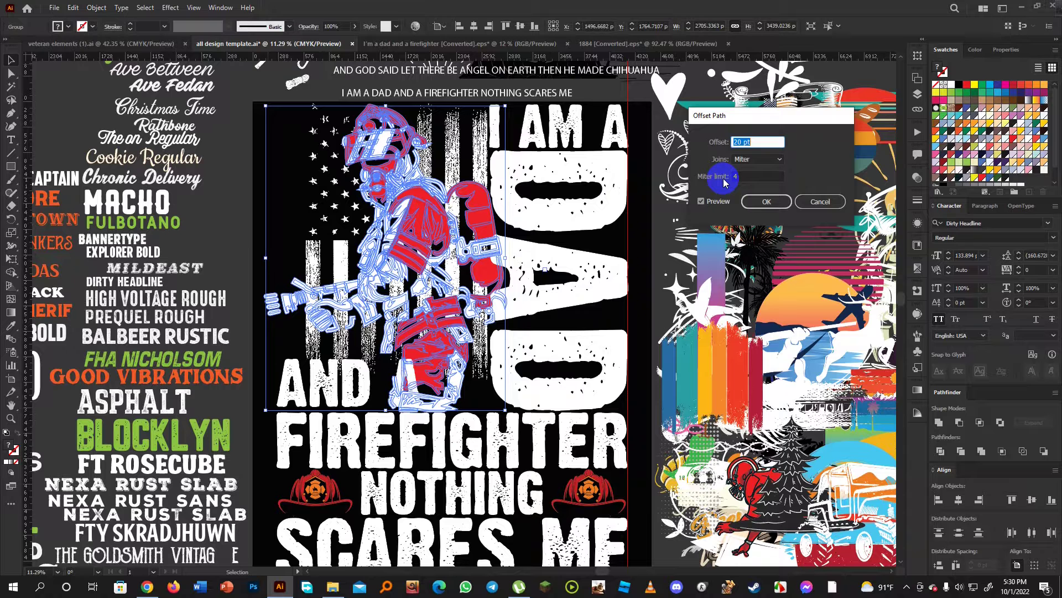
key("Up")
key("Up")
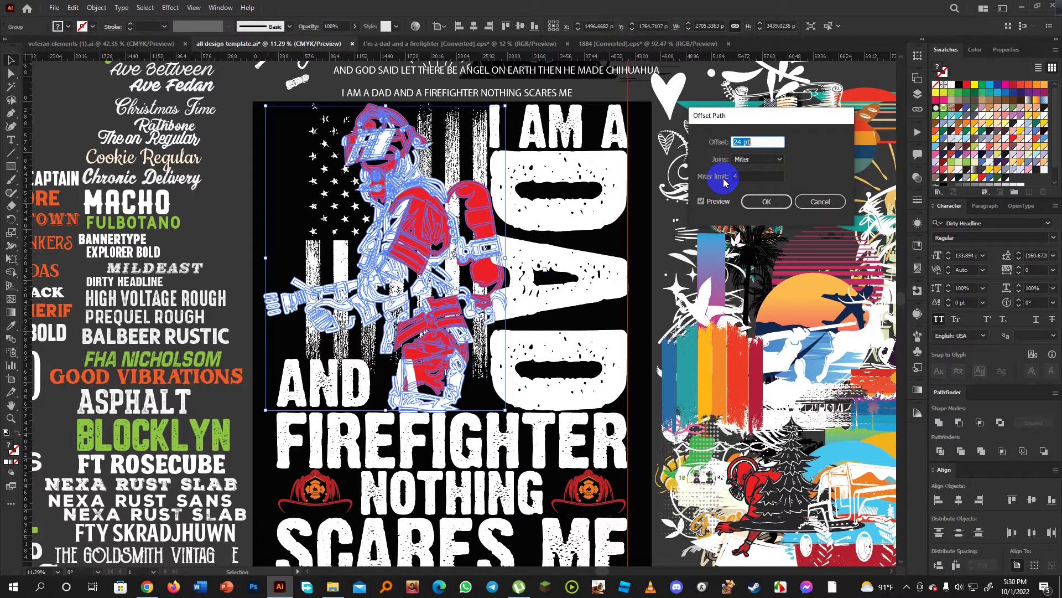
left_click(767, 201)
left_click(939, 423)
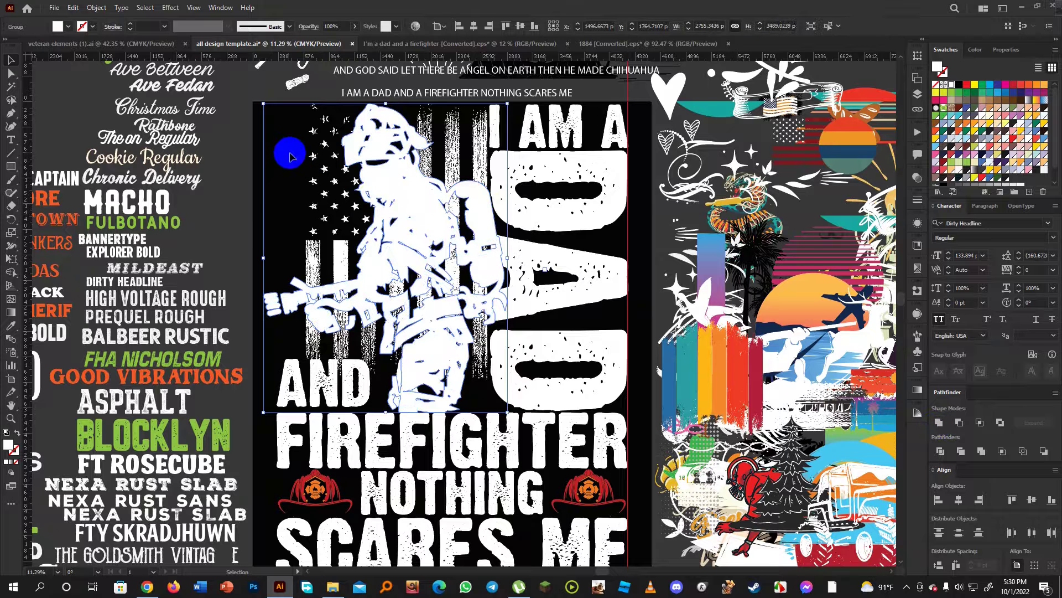
Fill the firefighter silhouette with the artboard's black background colour and send it behind the firefighter.
left_click(372, 174)
key("i")
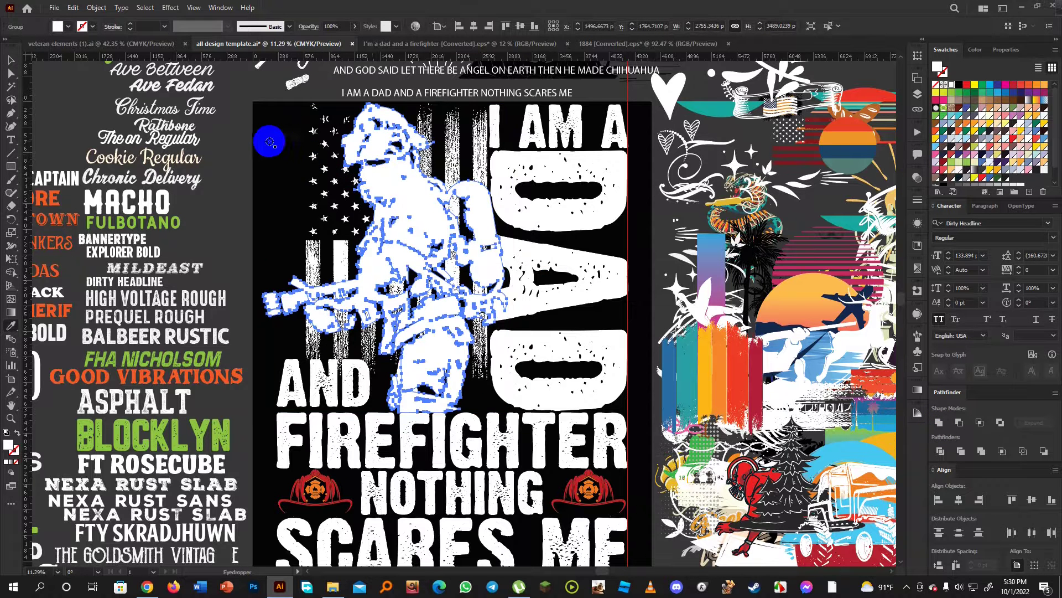
left_click(272, 120)
key("v")
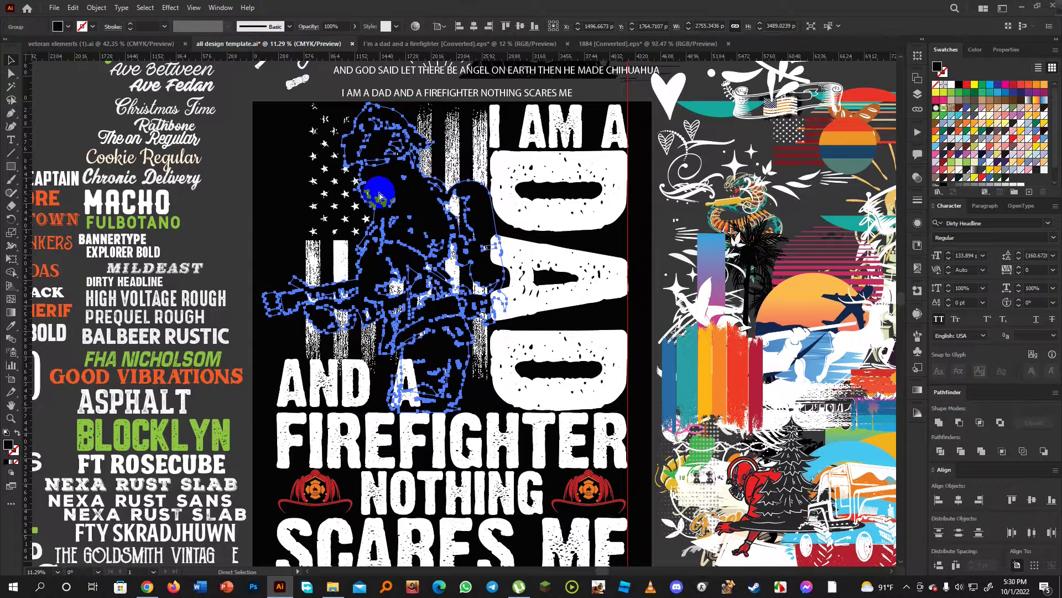
Try to cut the silhouette and give the distressed flag an opacity mask with Clip turned off.
key("Delete")
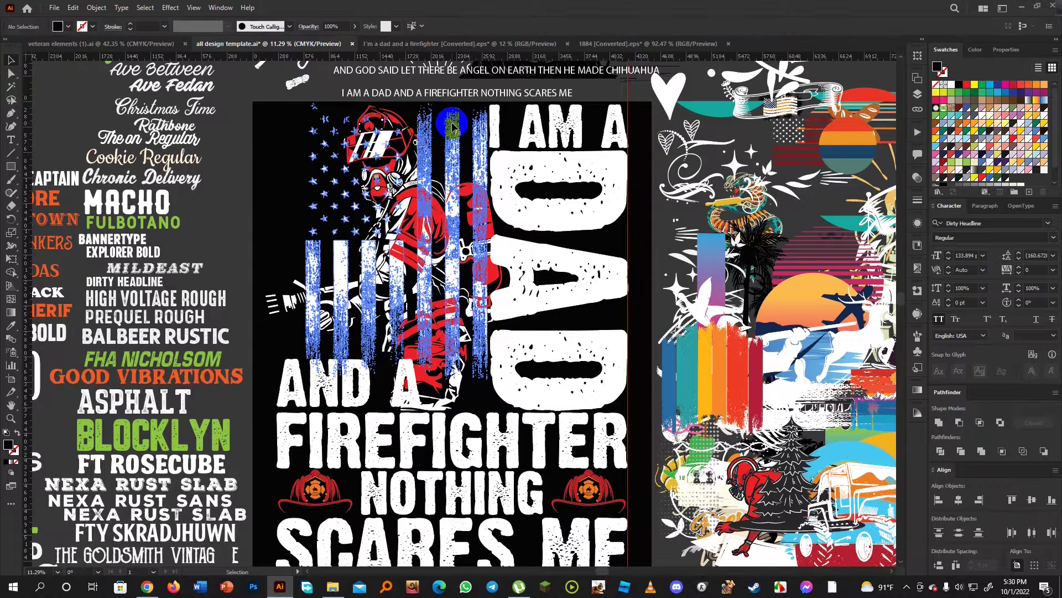
left_click(453, 126)
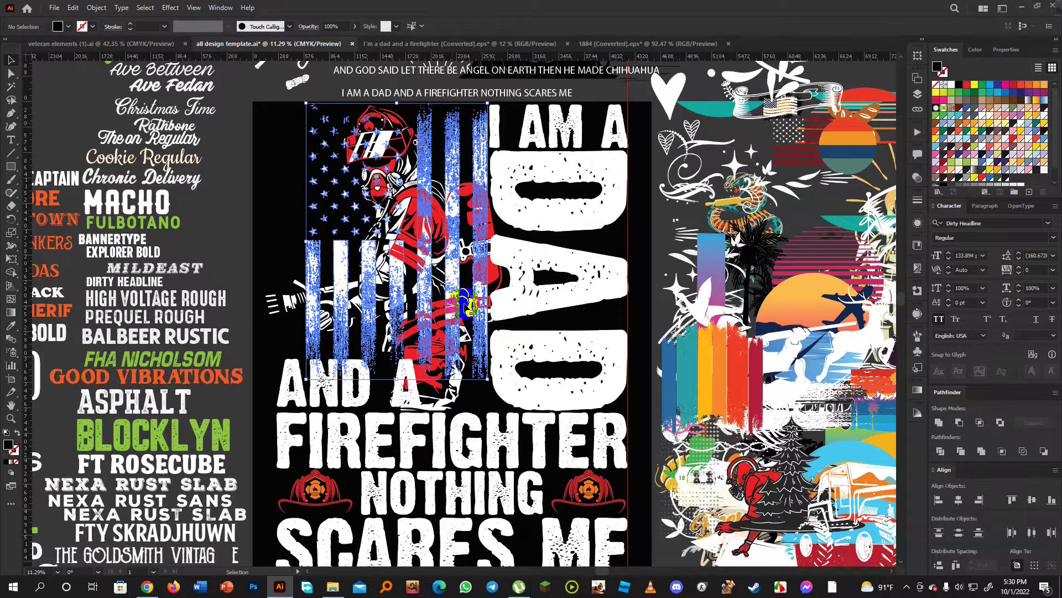
left_click(917, 178)
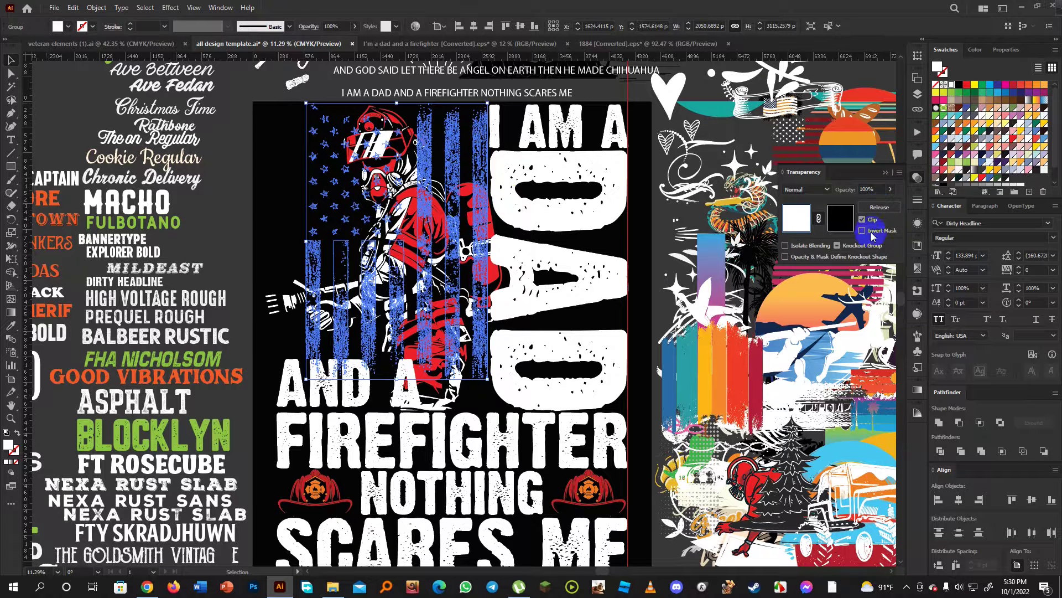
left_click(863, 221)
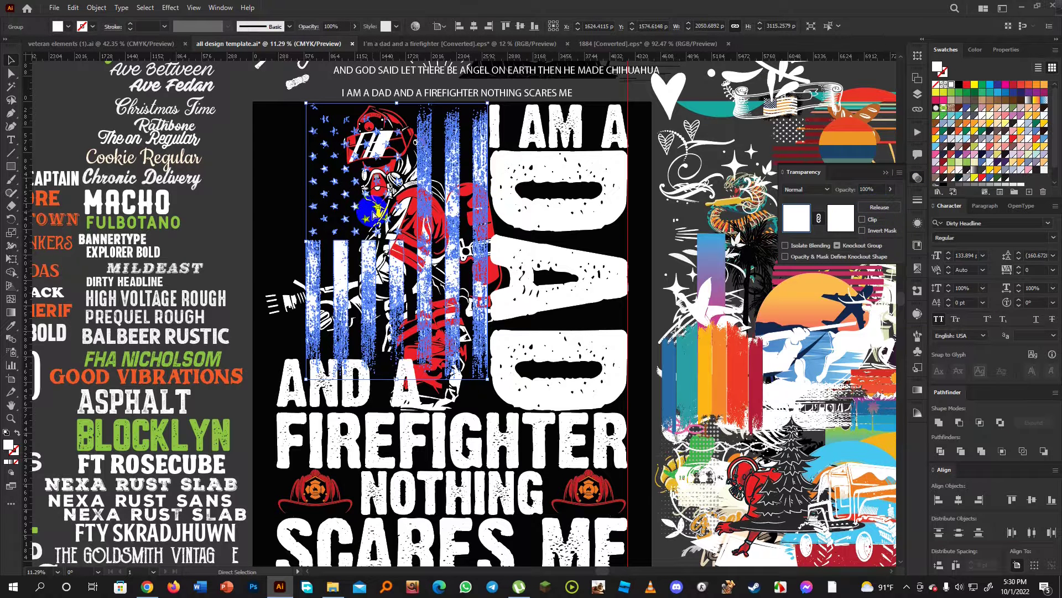
key("ctrl+z")
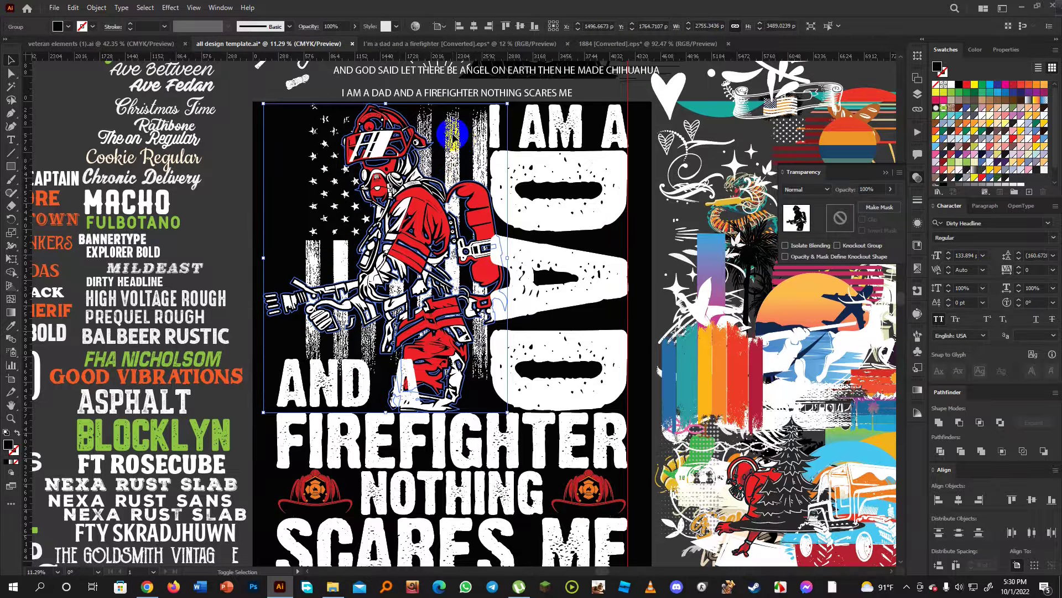
Knock the firefighter silhouette out of the distressed flag using an opacity mask with Clip turned off.
left_click(453, 176, "shift")
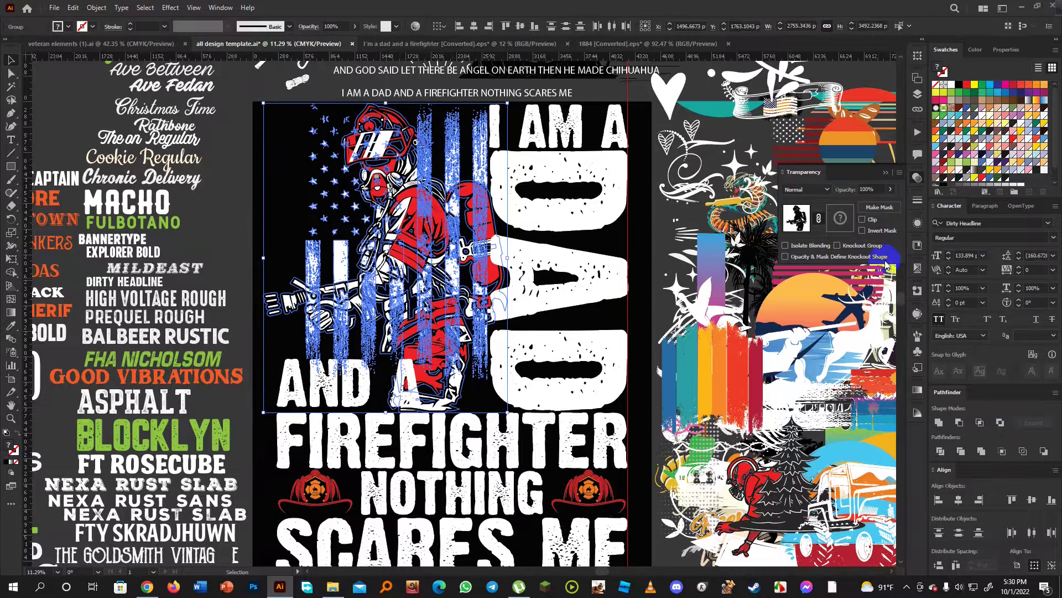
left_click(879, 207)
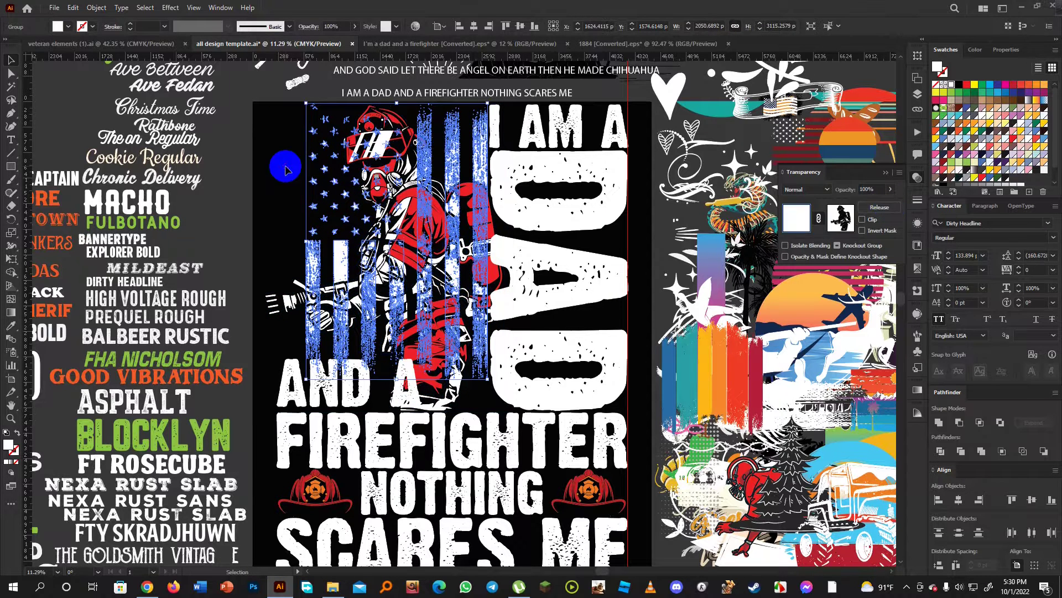
left_click(286, 173)
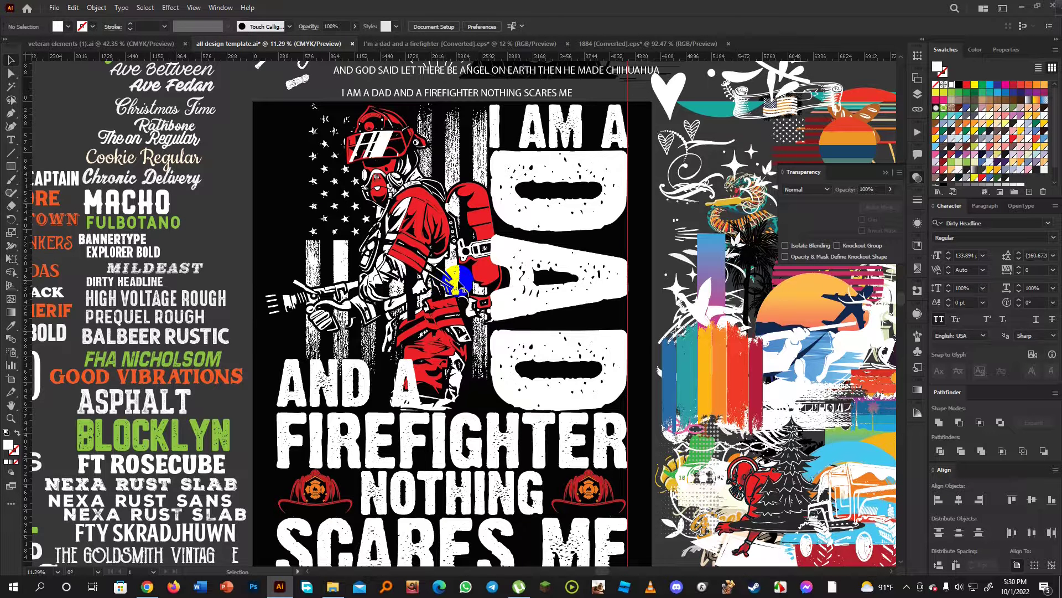
Lock the firefighter artwork and erase the flag remnants showing through the backpack, waist, torso, helmet and arm.
left_click(480, 207)
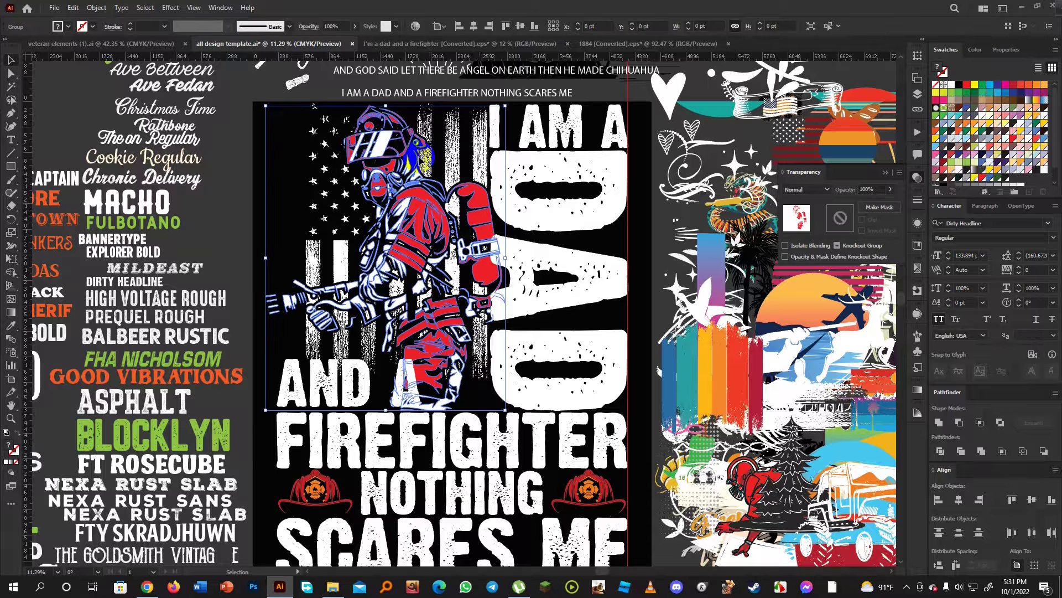
key("ctrl+c")
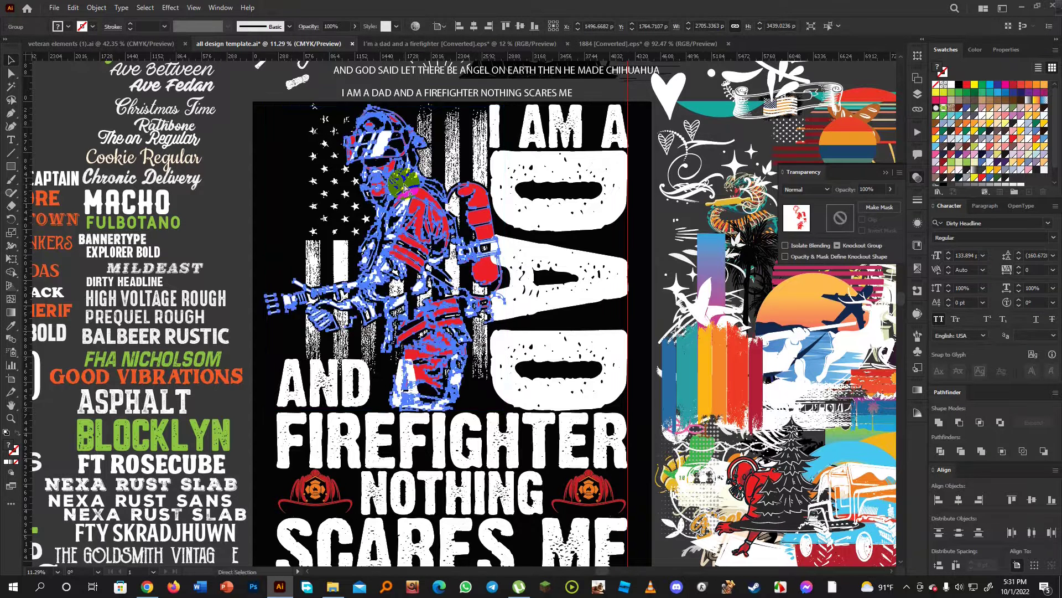
key("ctrl+shift+a")
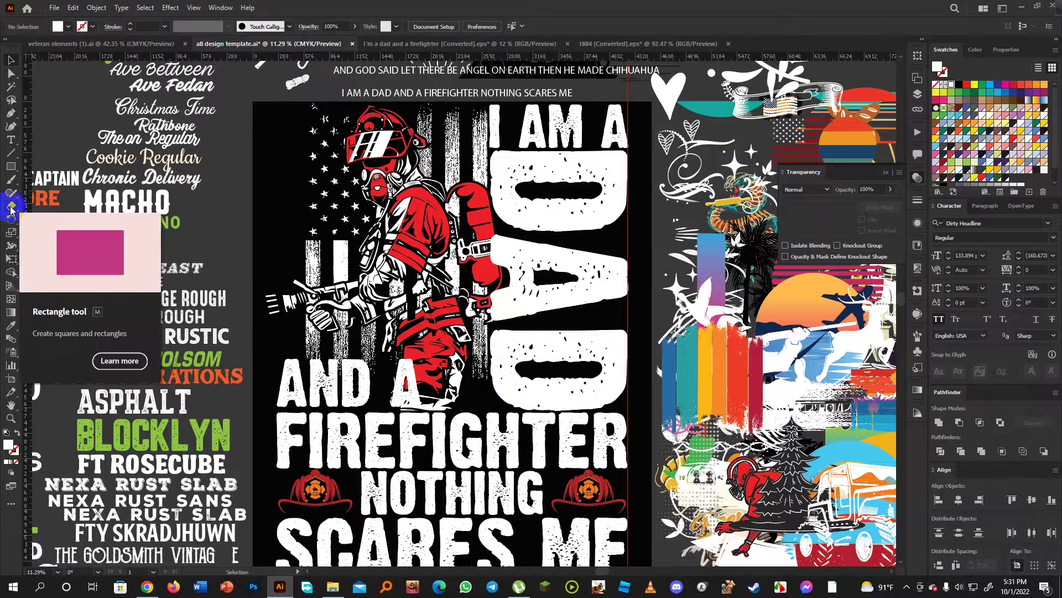
left_click(11, 206)
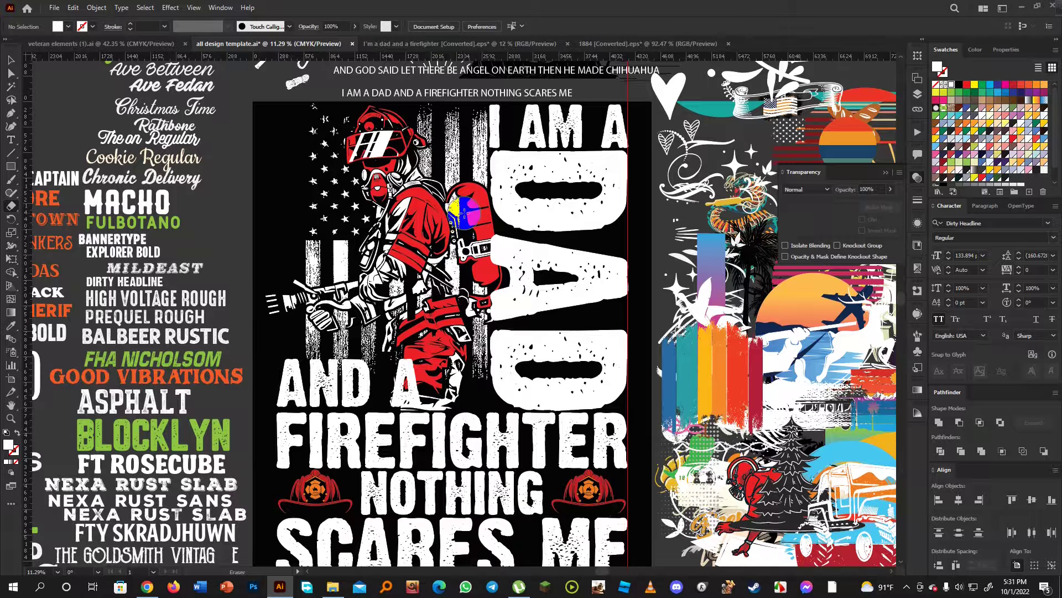
left_click(464, 207)
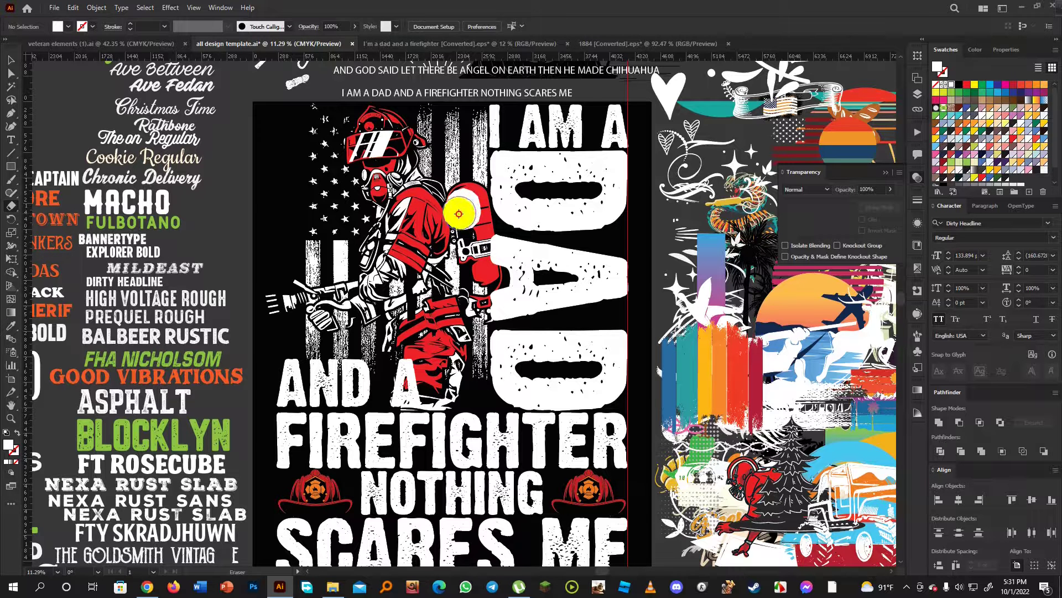
left_click_drag(459, 213, 453, 384)
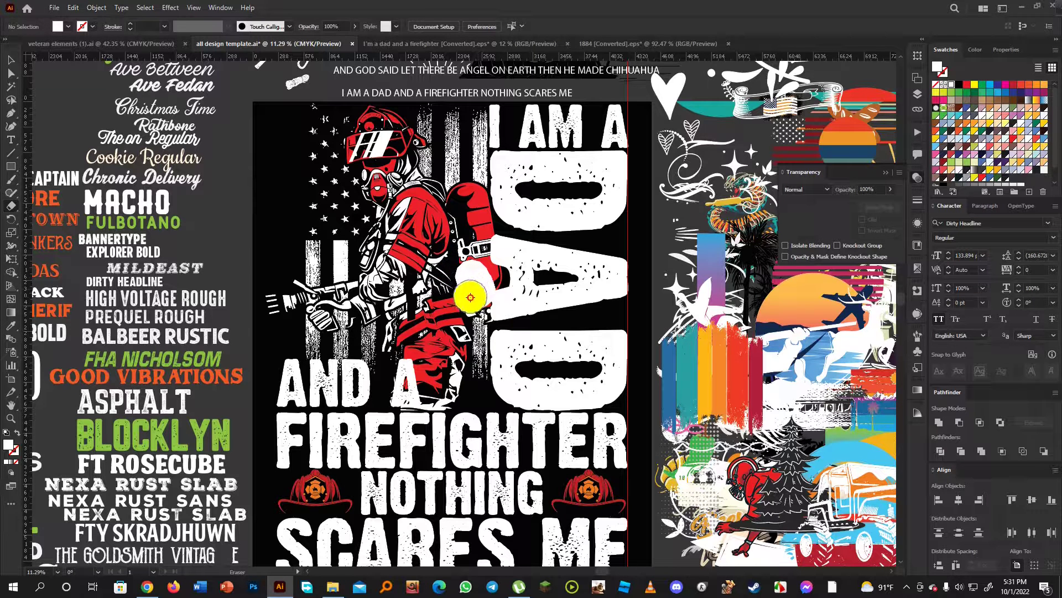
left_click_drag(469, 301, 472, 280)
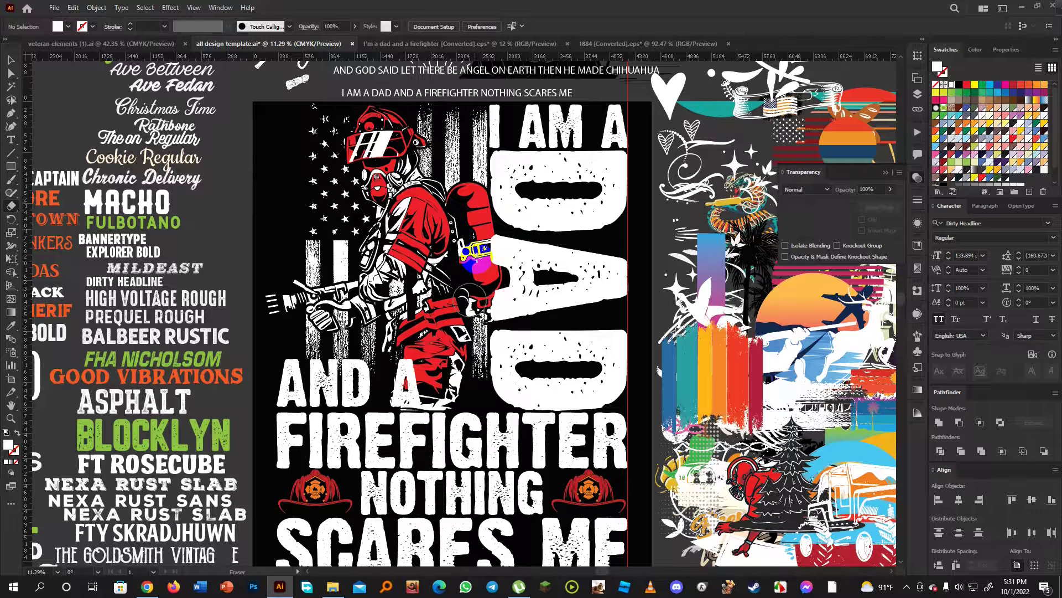
mouse_move(505, 229)
left_mouse_down()
mouse_move(475, 220)
mouse_move(479, 250)
mouse_move(418, 238)
mouse_move(424, 249)
mouse_move(417, 238)
mouse_move(422, 248)
mouse_move(458, 237)
mouse_move(472, 249)
mouse_move(451, 274)
left_mouse_up()
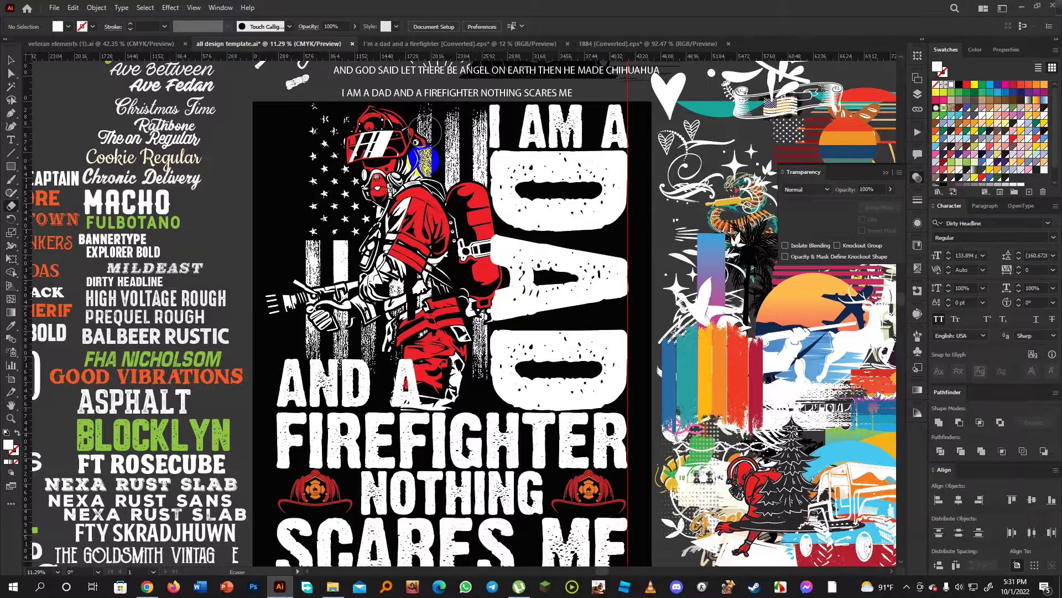
left_click_drag(422, 184, 430, 351)
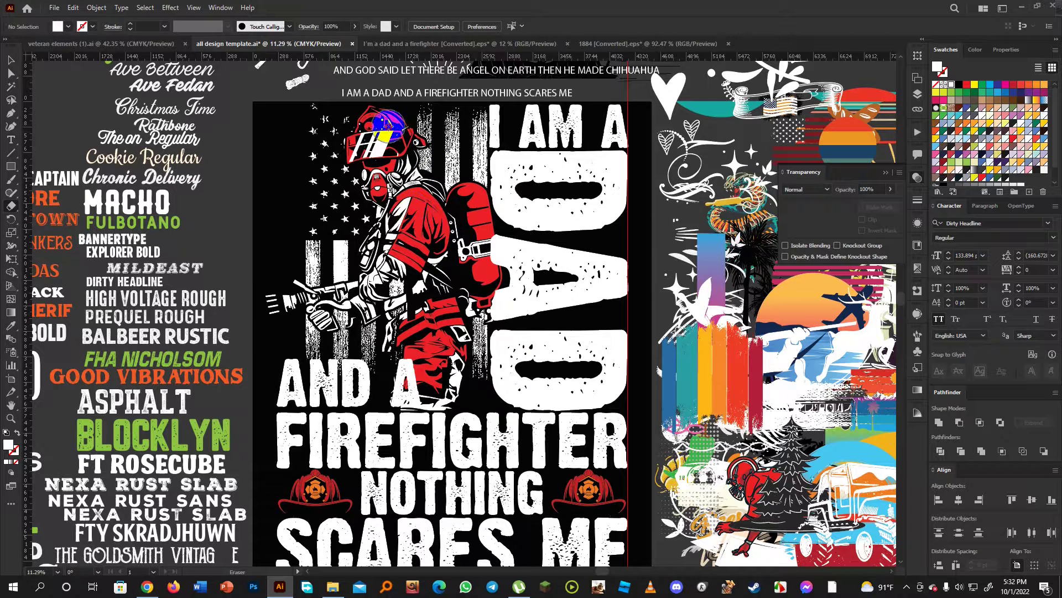
left_click_drag(385, 124, 379, 151)
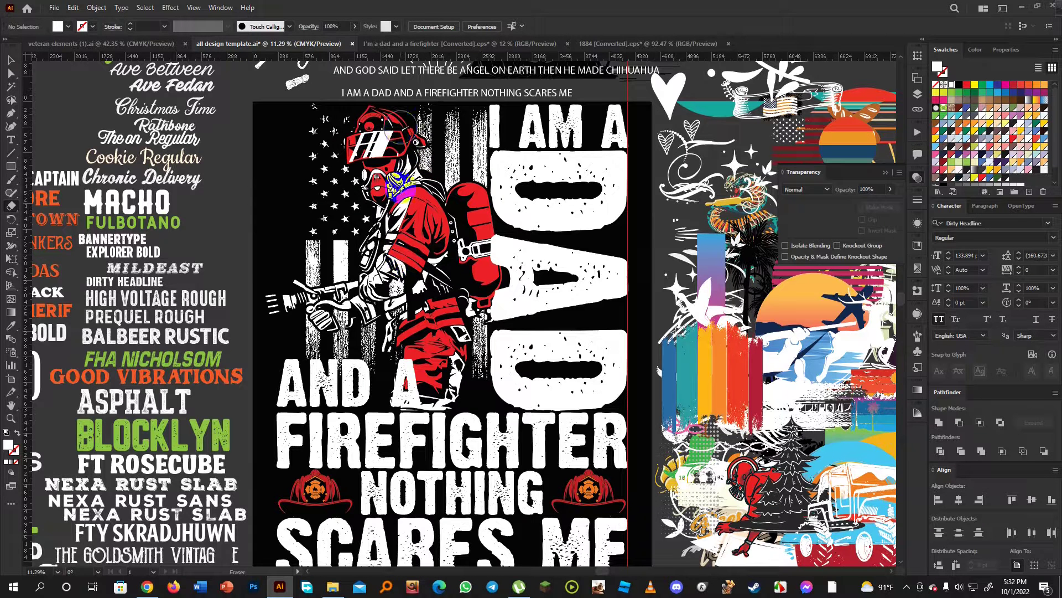
left_click_drag(400, 235, 400, 343)
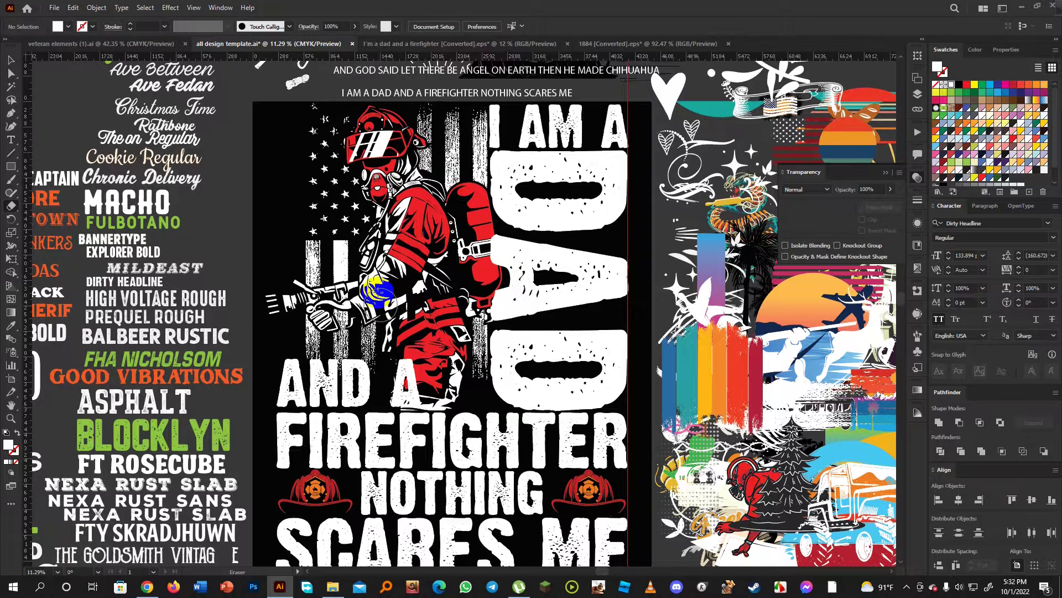
left_click_drag(377, 255, 377, 292)
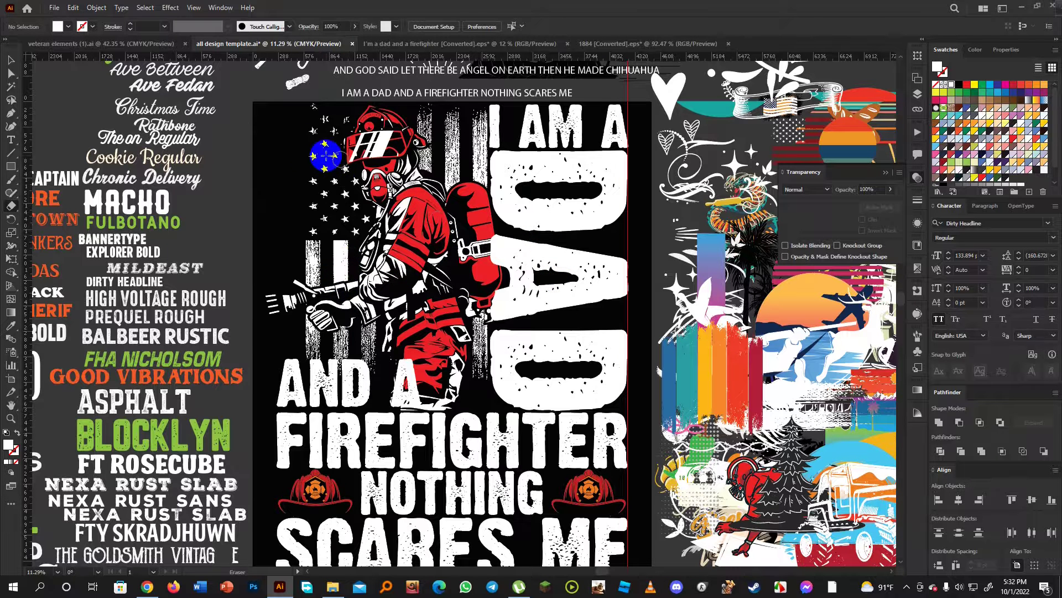
left_click(12, 59)
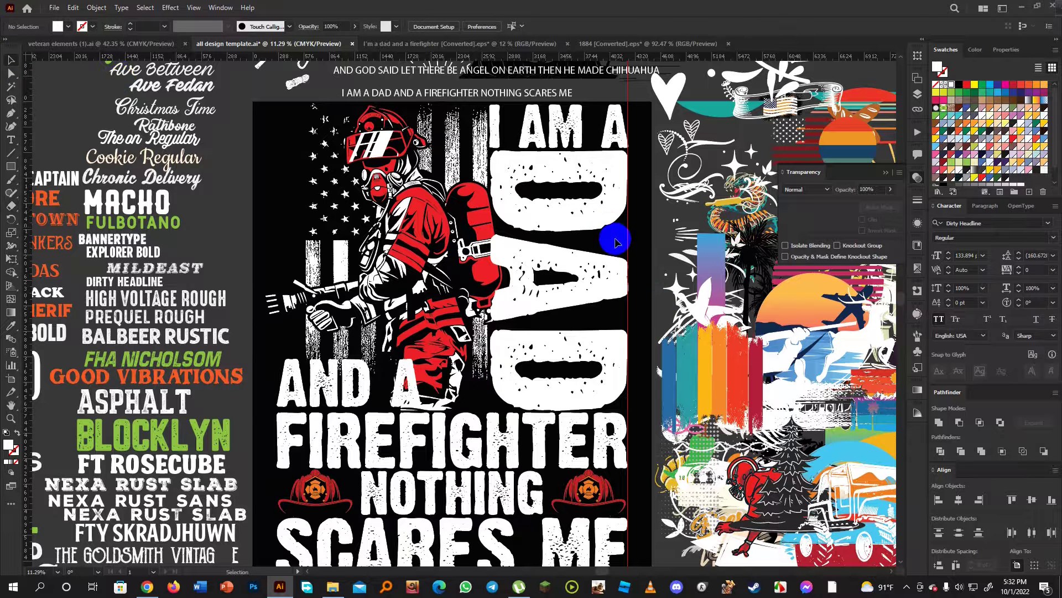
Lock the black artboard background so it cannot be selected with the artwork.
left_click(640, 245)
left_click(639, 245)
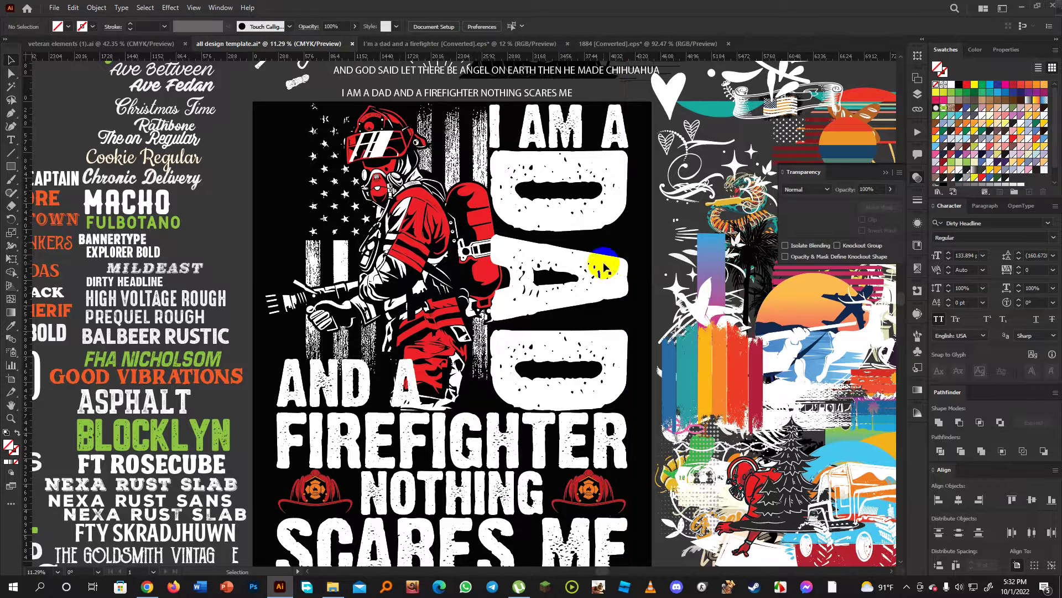
scroll(598, 260, "down", 1)
left_click(572, 173)
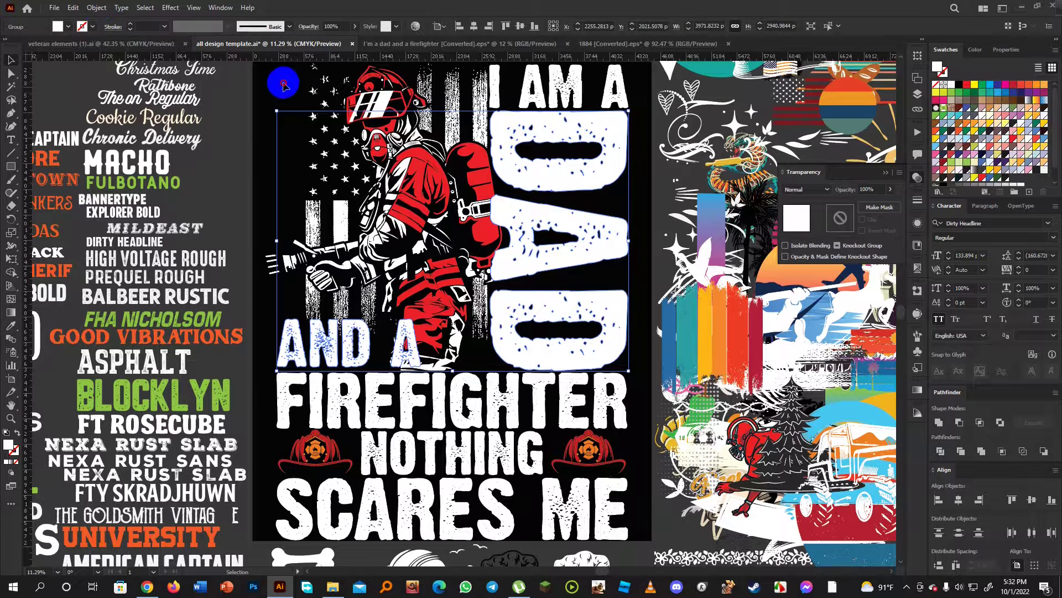
left_click(267, 87)
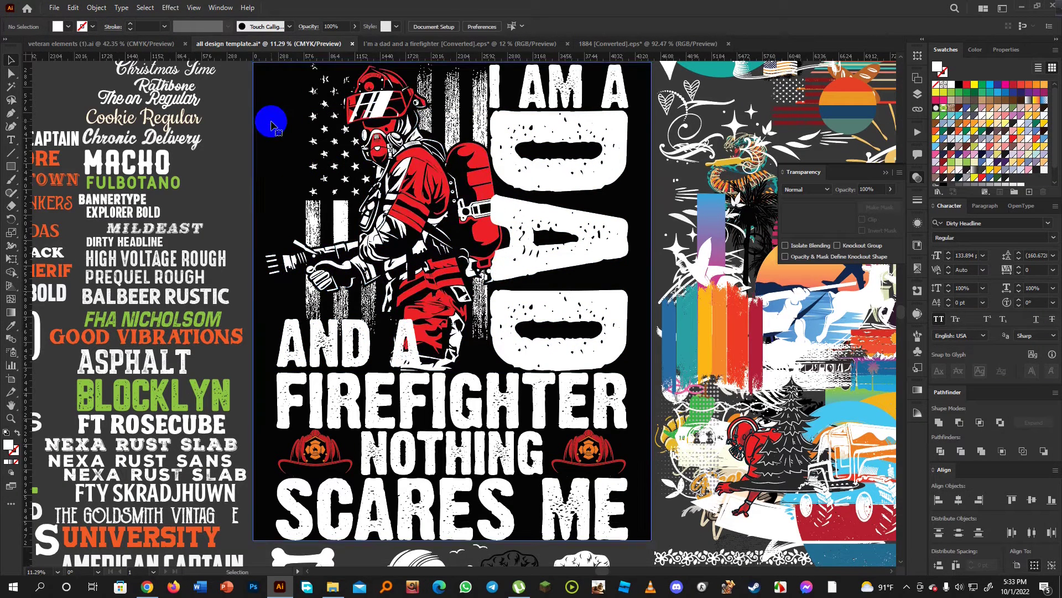
left_click(271, 121)
key("ctrl+2")
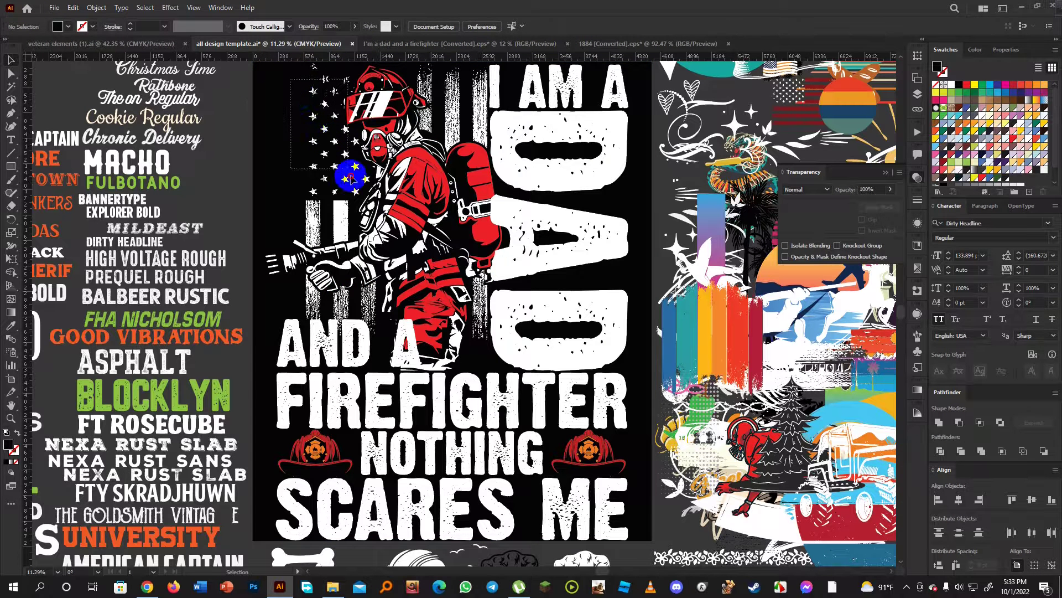
Group the firefighter with the masked distressed flag.
left_click(415, 271)
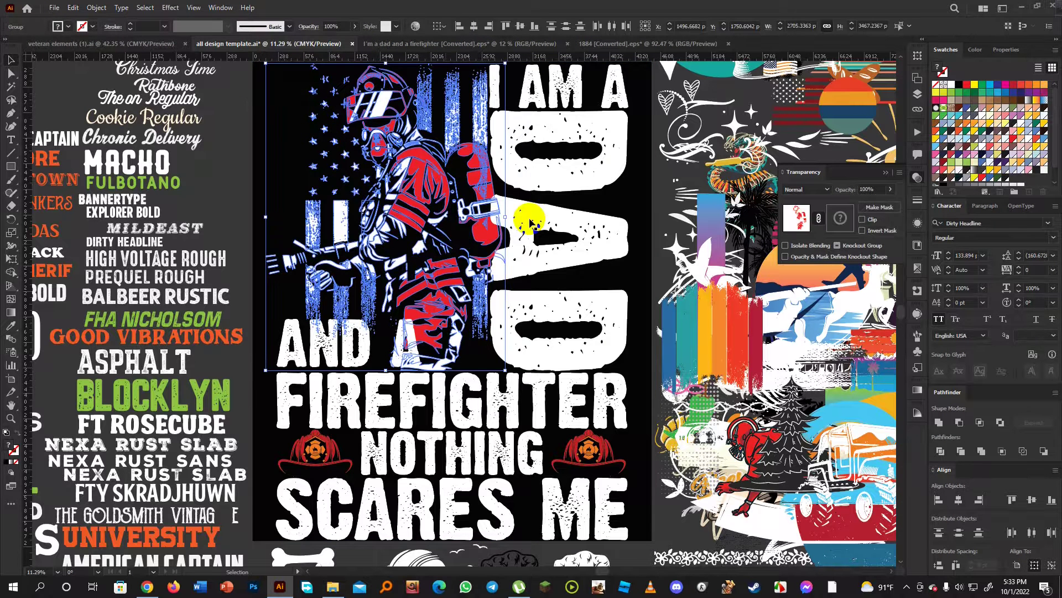
key("a")
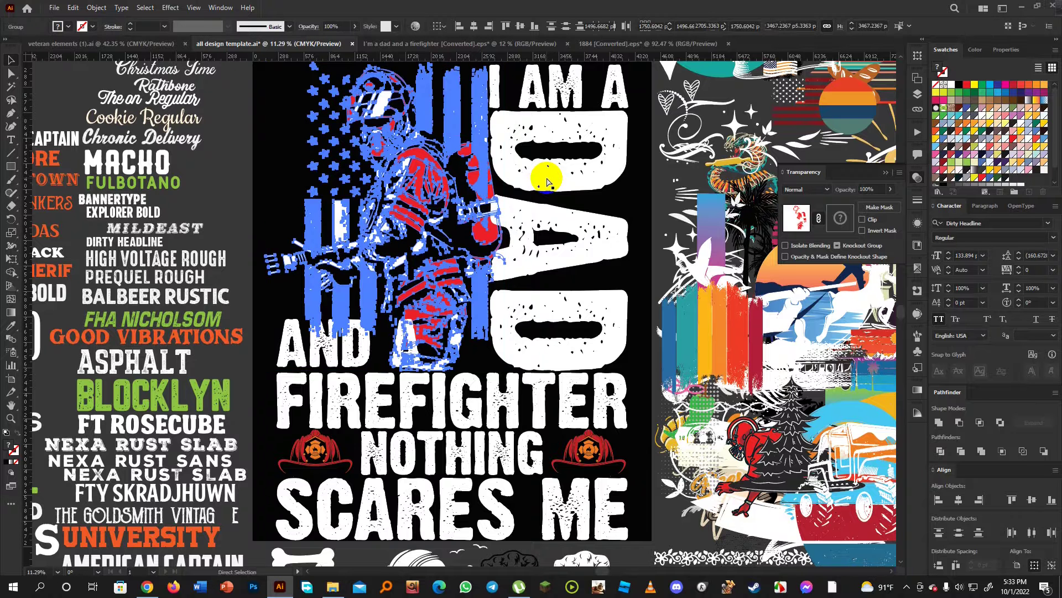
key("v")
left_click(626, 197)
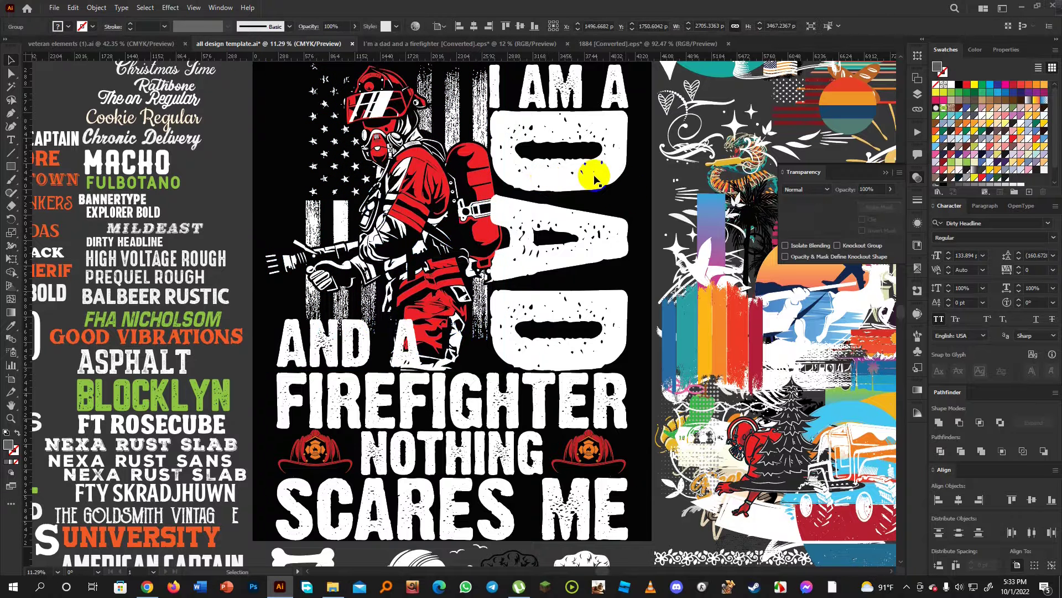
Offset the "DAD" and "AND A" lettering by 25 pt with miter joins and unite the result into one silhouette.
left_click(595, 177)
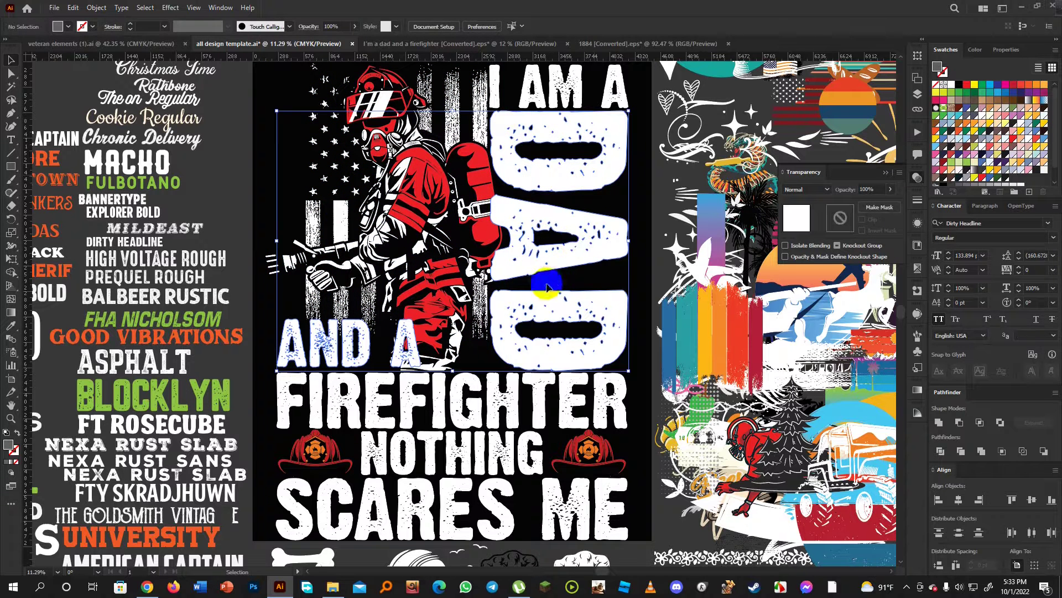
left_click(97, 7)
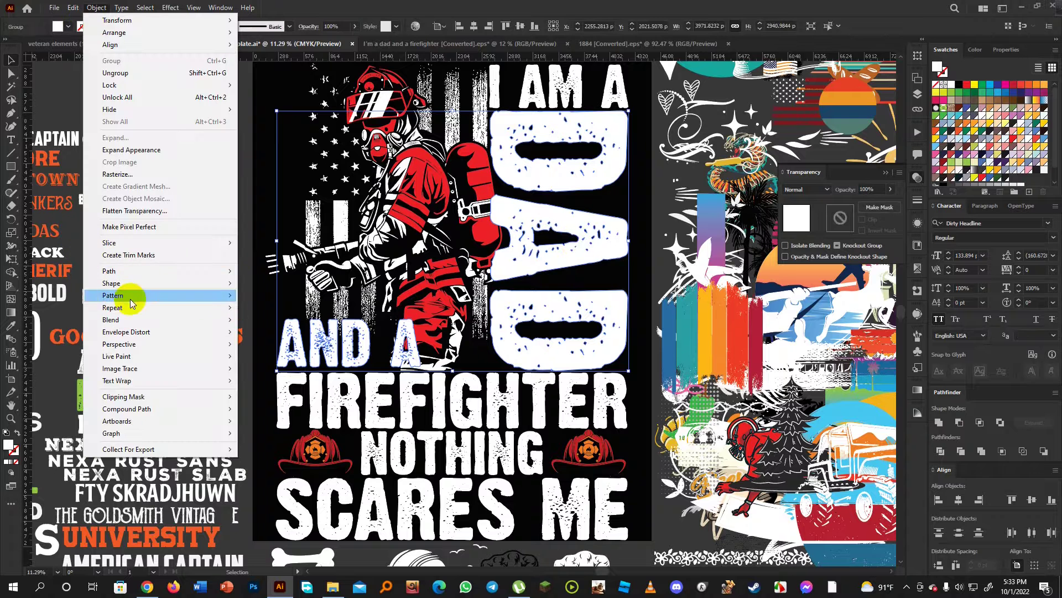
mouse_move(105, 270)
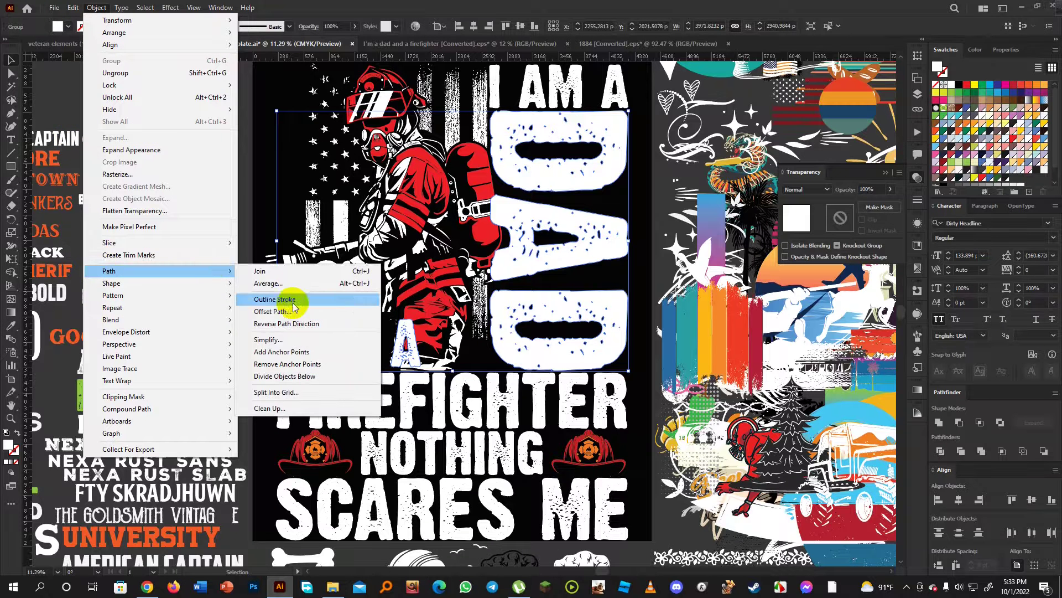
left_click(293, 317)
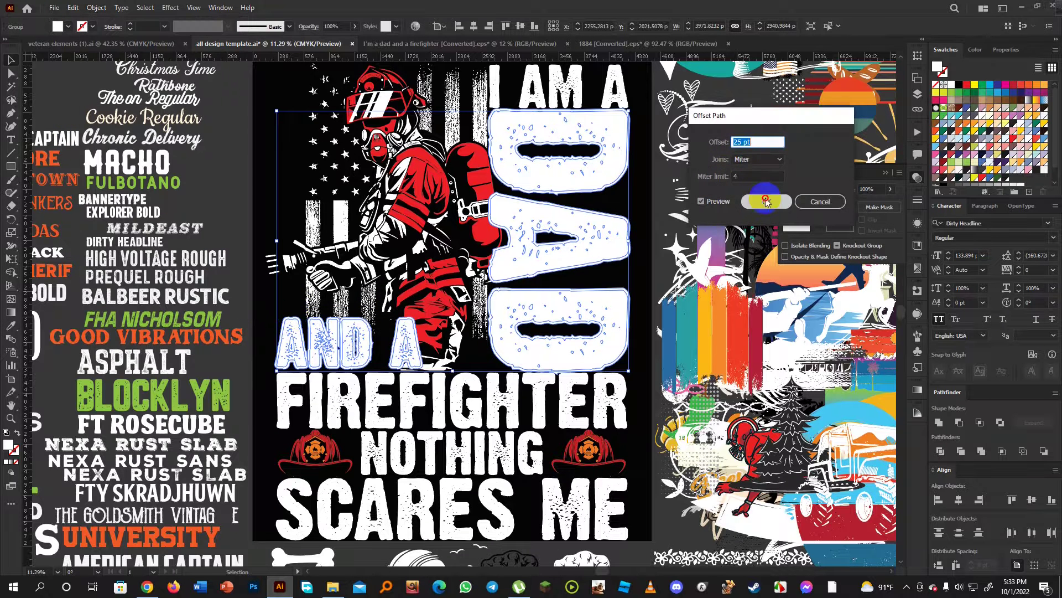
left_click(752, 251)
left_click(938, 424)
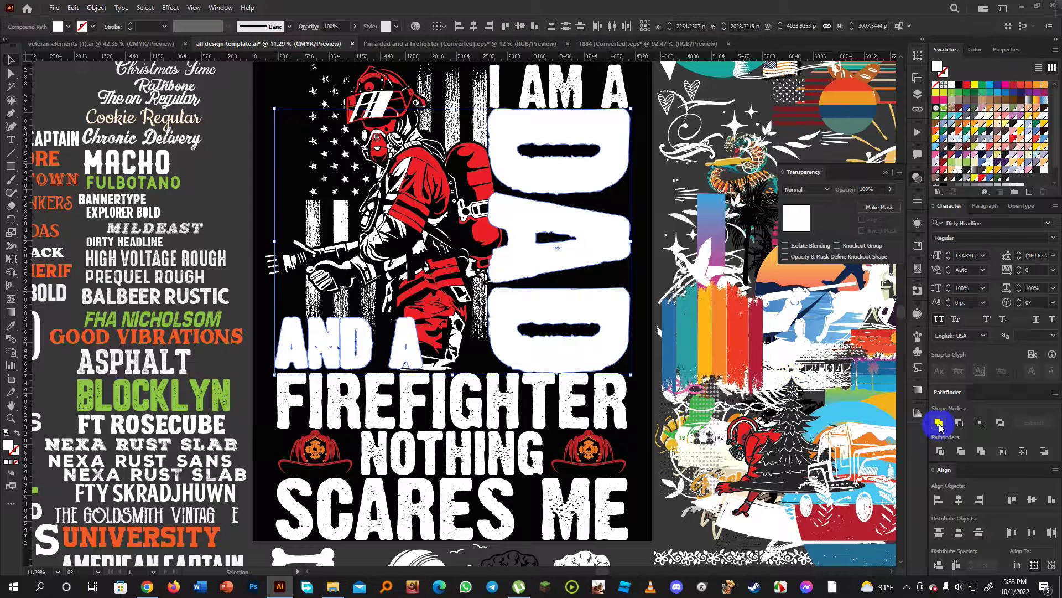
Fill the lettering silhouette with the background's black colour and cut it from the artboard.
key("i")
left_click(271, 148)
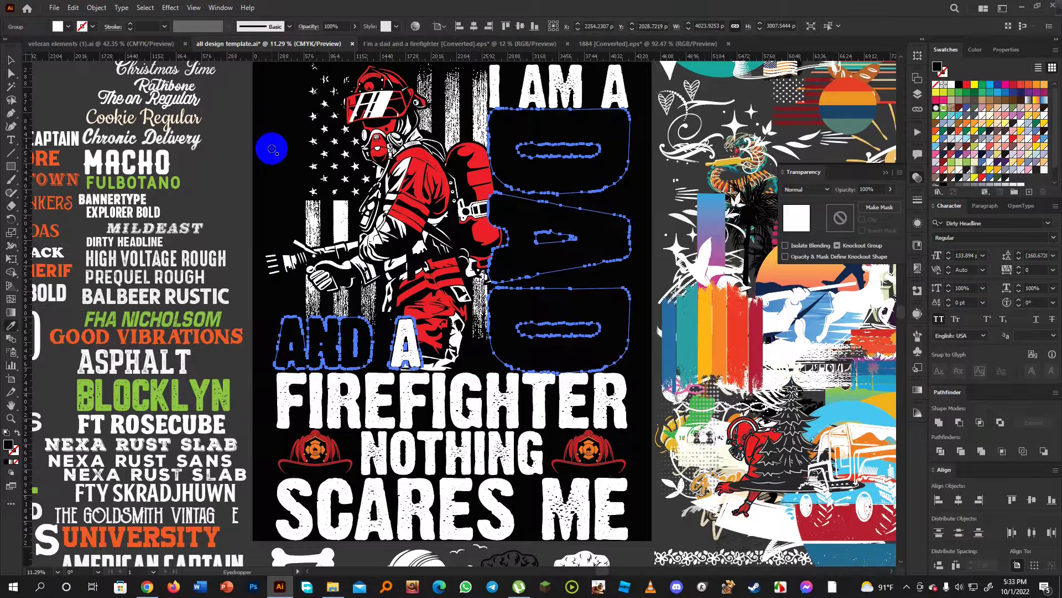
left_click(11, 59)
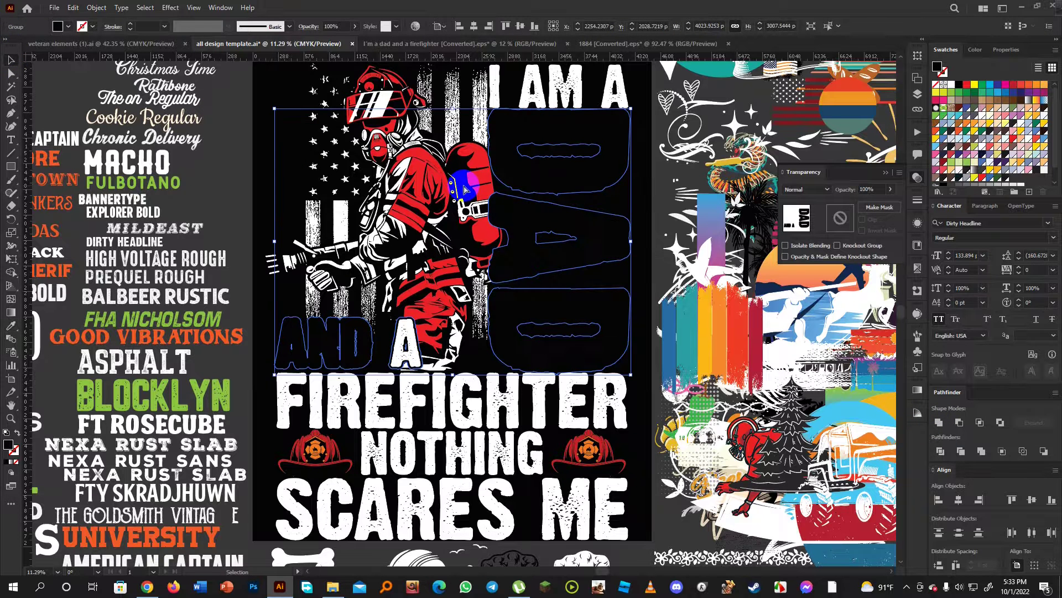
key("ctrl+x")
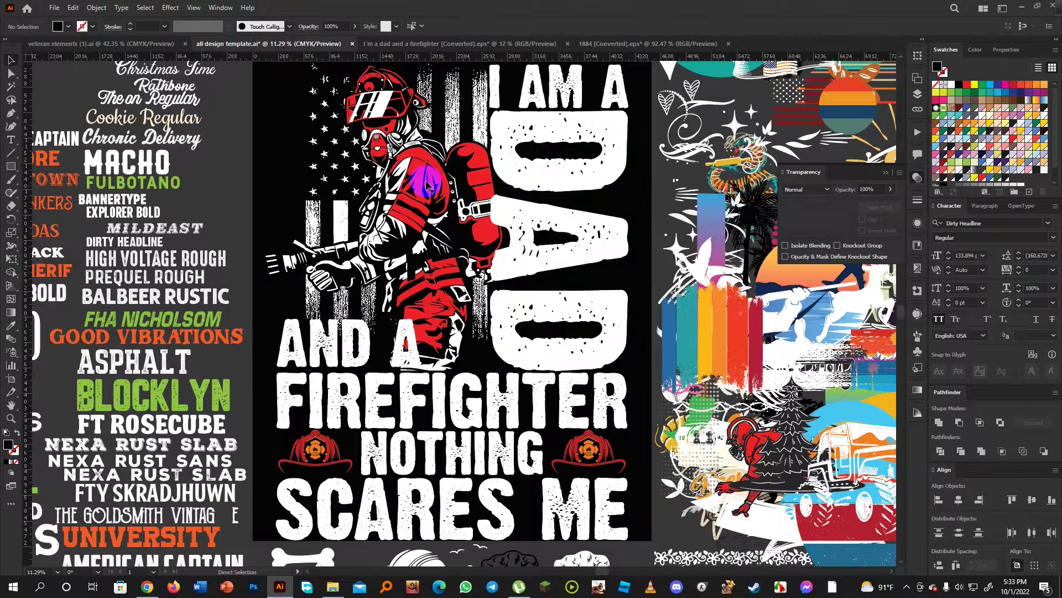
Create an opacity mask on the grouped firefighter and distressed flag with Clip turned off.
left_click(436, 204)
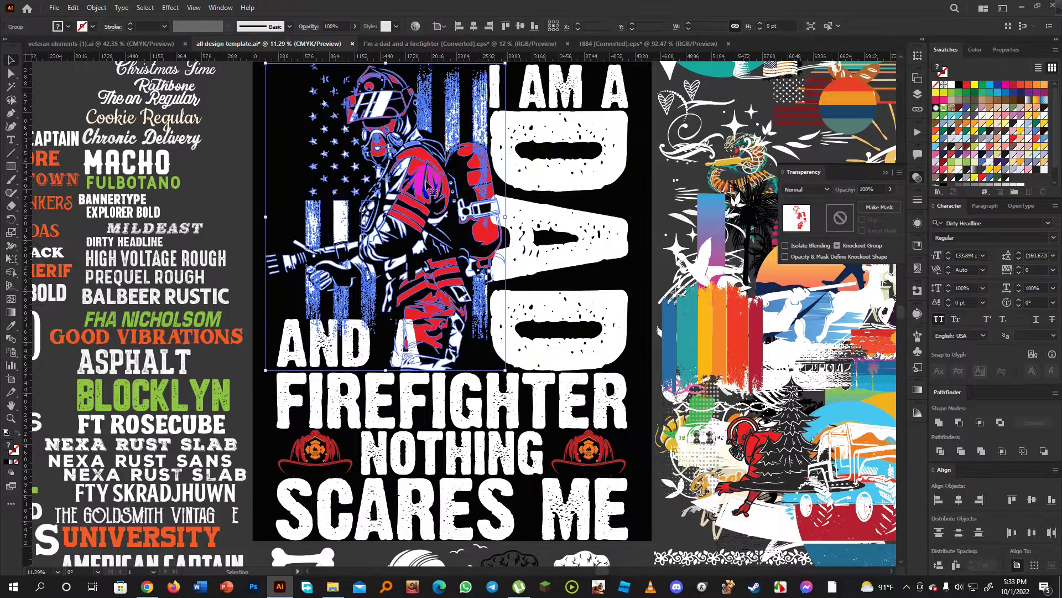
left_click(876, 209)
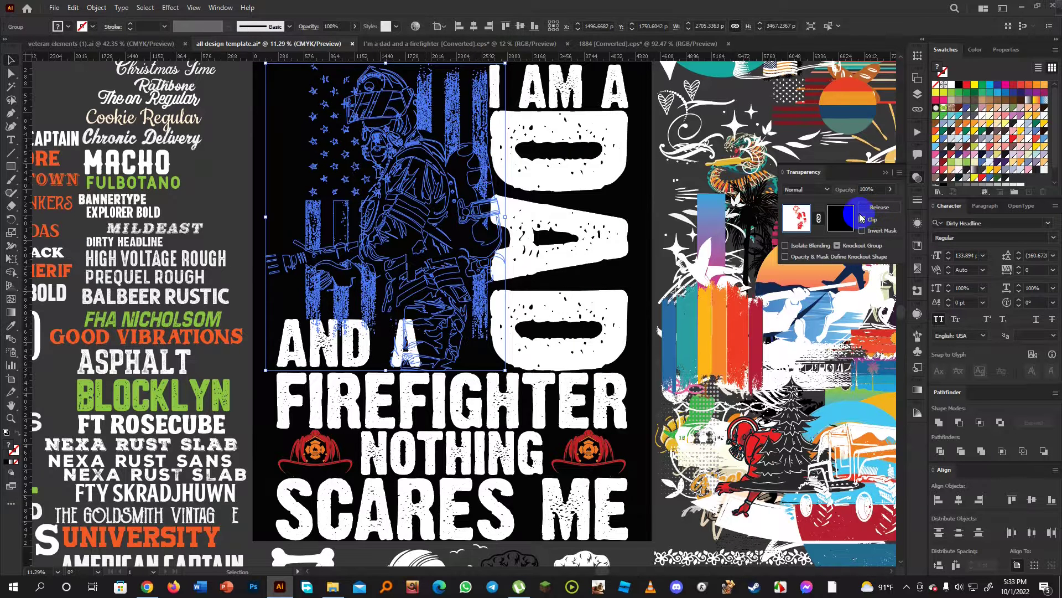
left_click(862, 219)
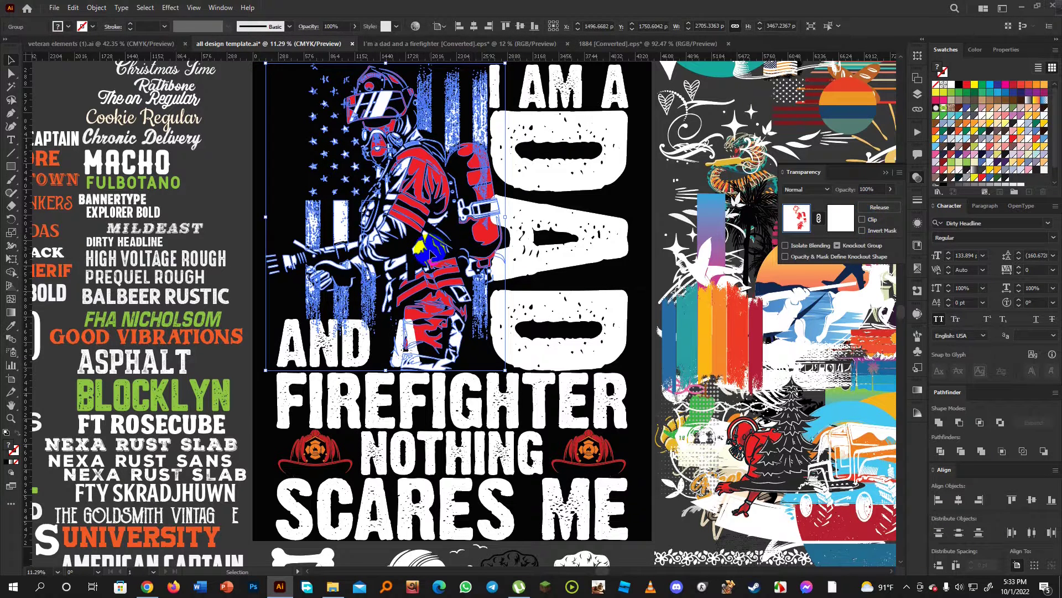
Paste the black lettering silhouette in place and use it in the firefighter group's opacity mask to knock out the area around the letters.
key("a")
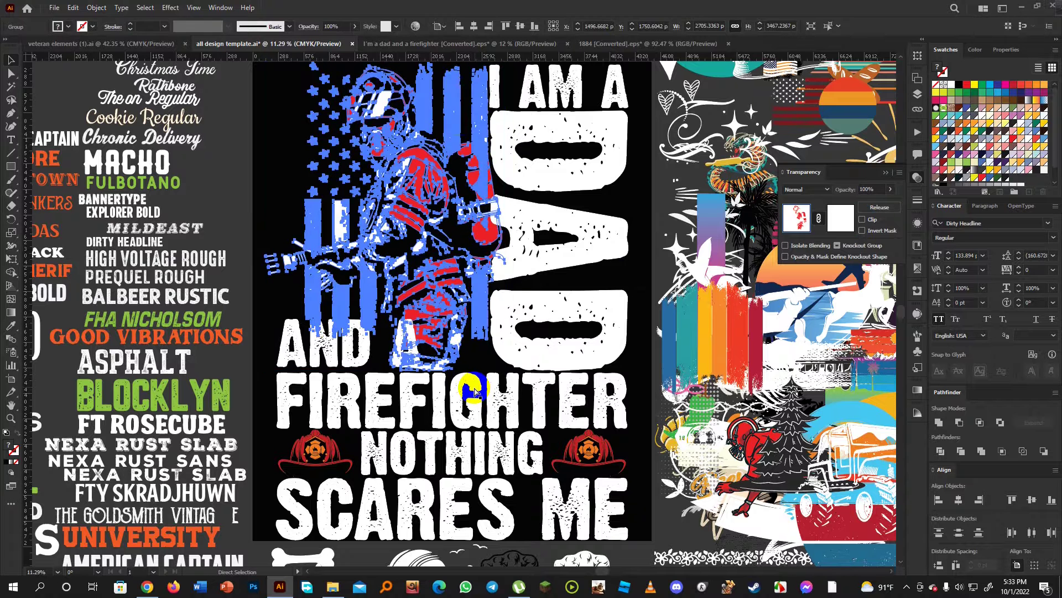
left_click(475, 391)
left_click(420, 181, "ctrl")
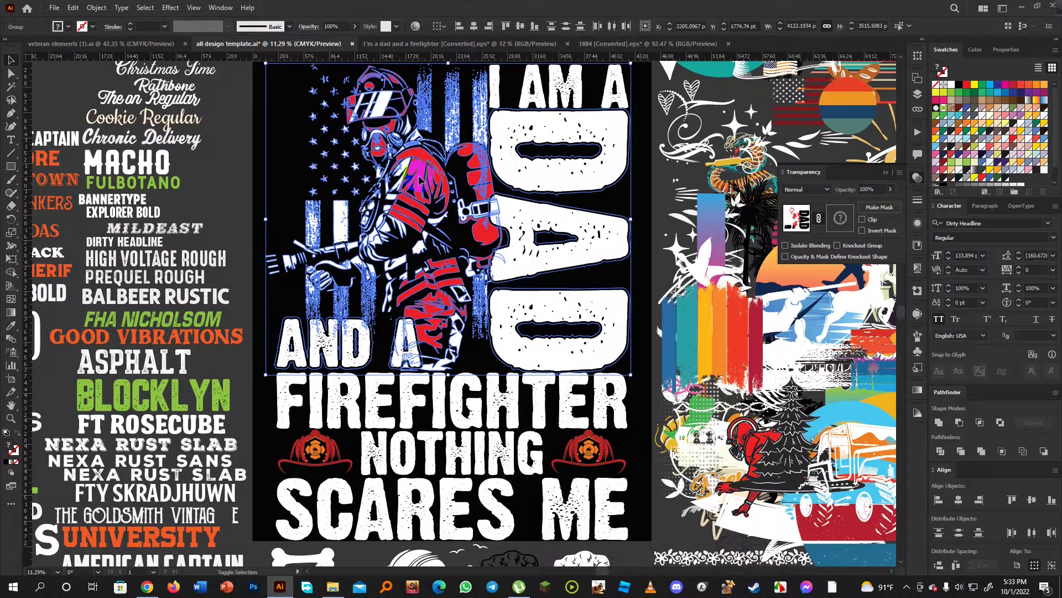
left_click(886, 207)
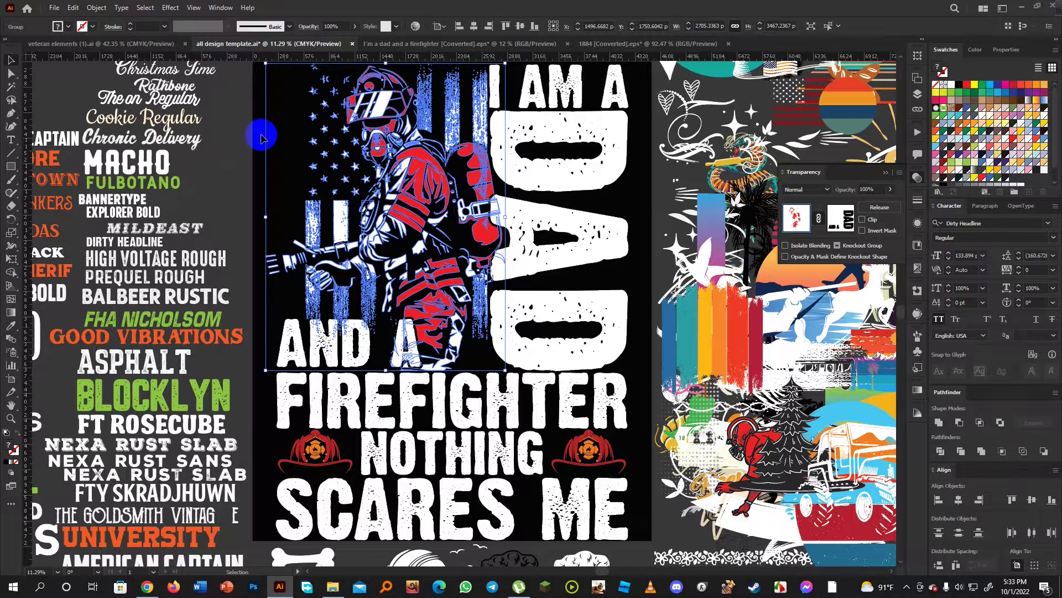
left_click(224, 169)
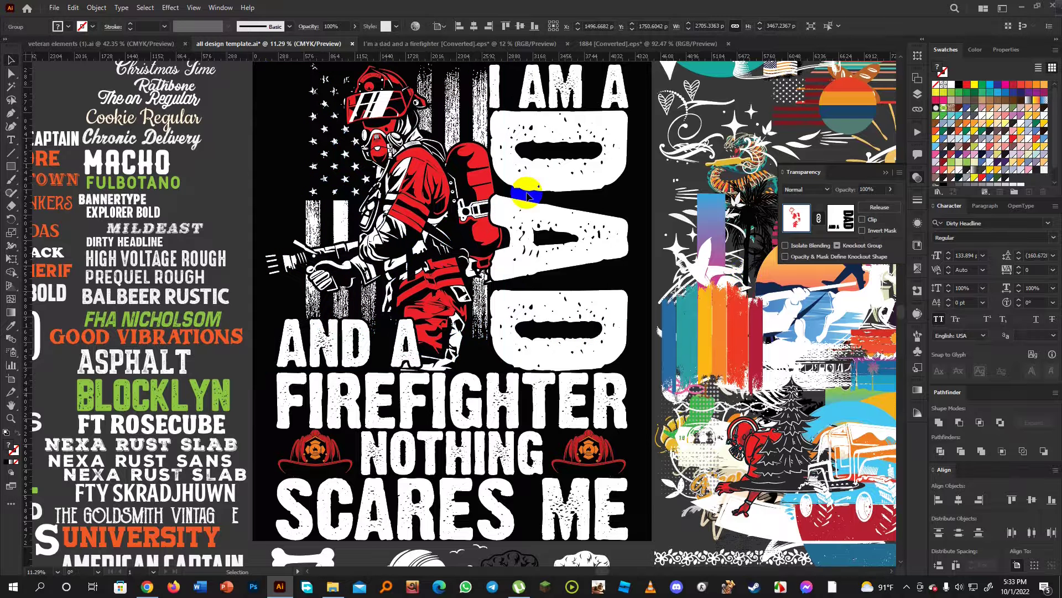
left_click(607, 288)
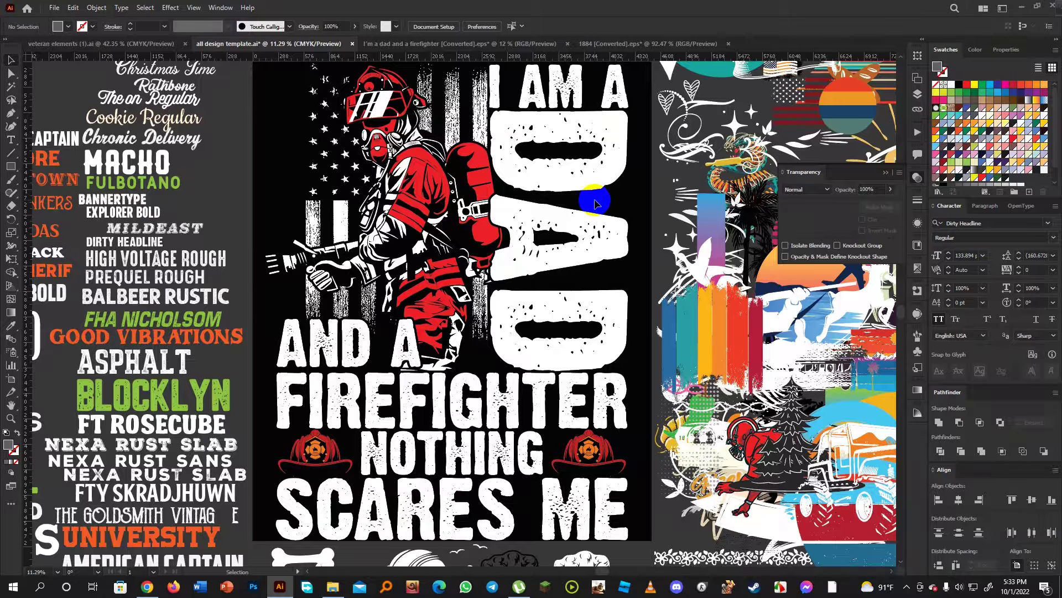
Recolour the "FIREFIGHTER" lettering with the red sampled from the firefighter's jacket.
scroll(595, 205, "down", 1)
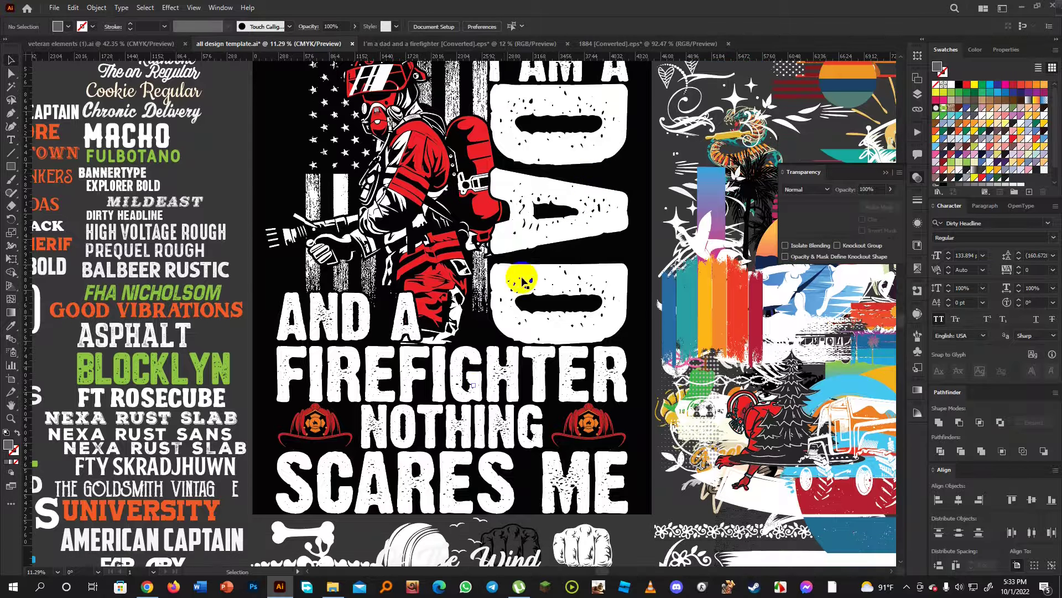
left_click(573, 373)
left_click(634, 332)
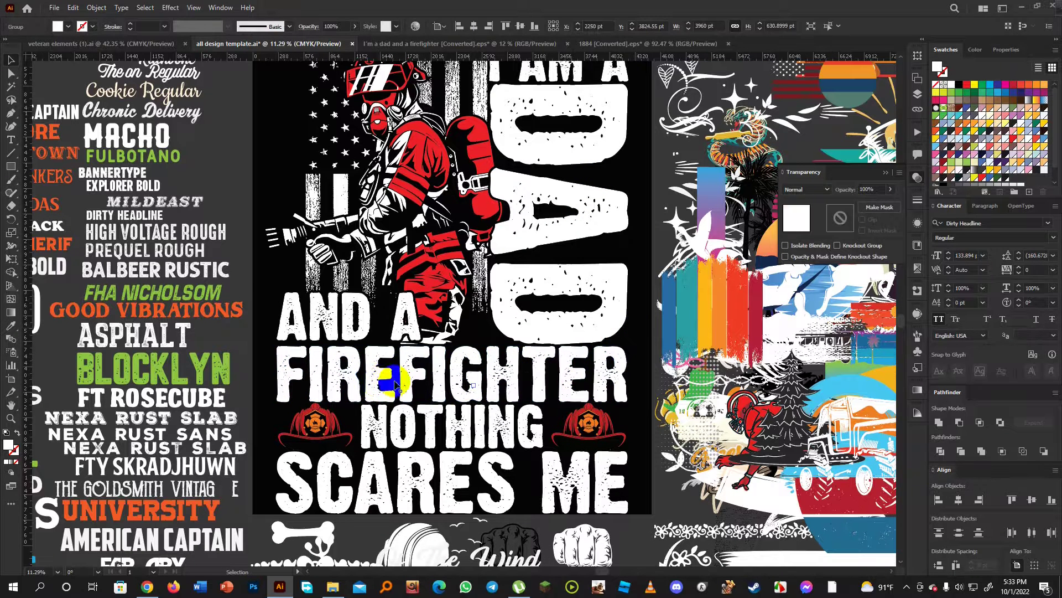
left_click(388, 385)
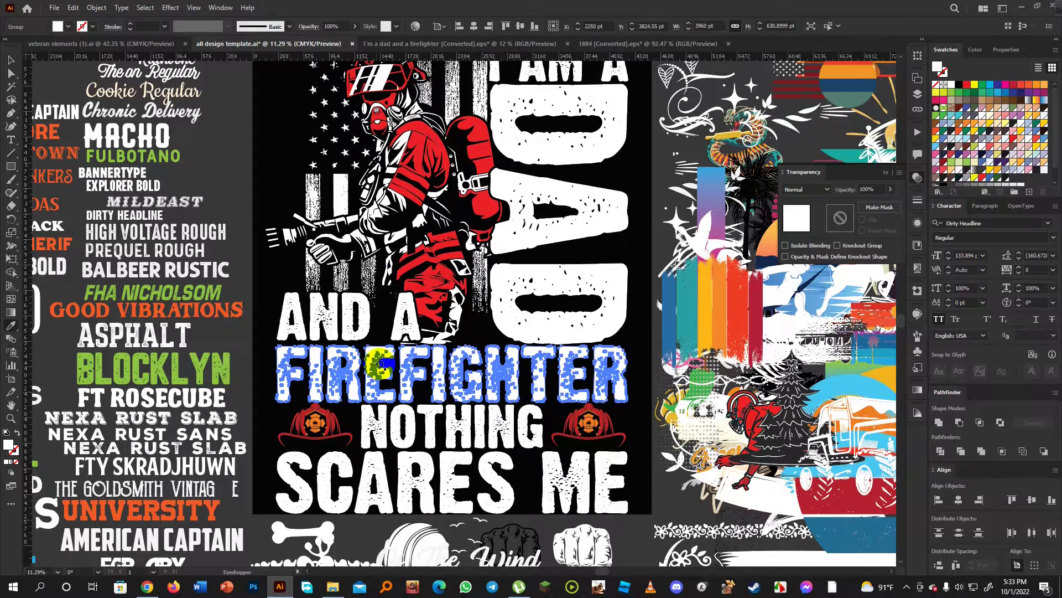
key("i")
left_click(412, 152)
key("v")
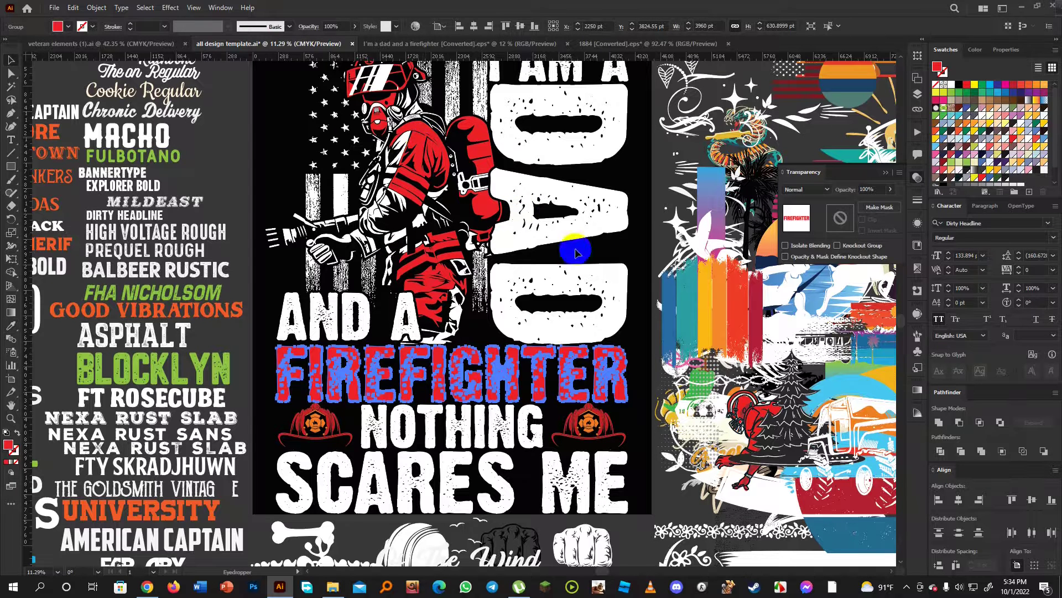
left_click(626, 246)
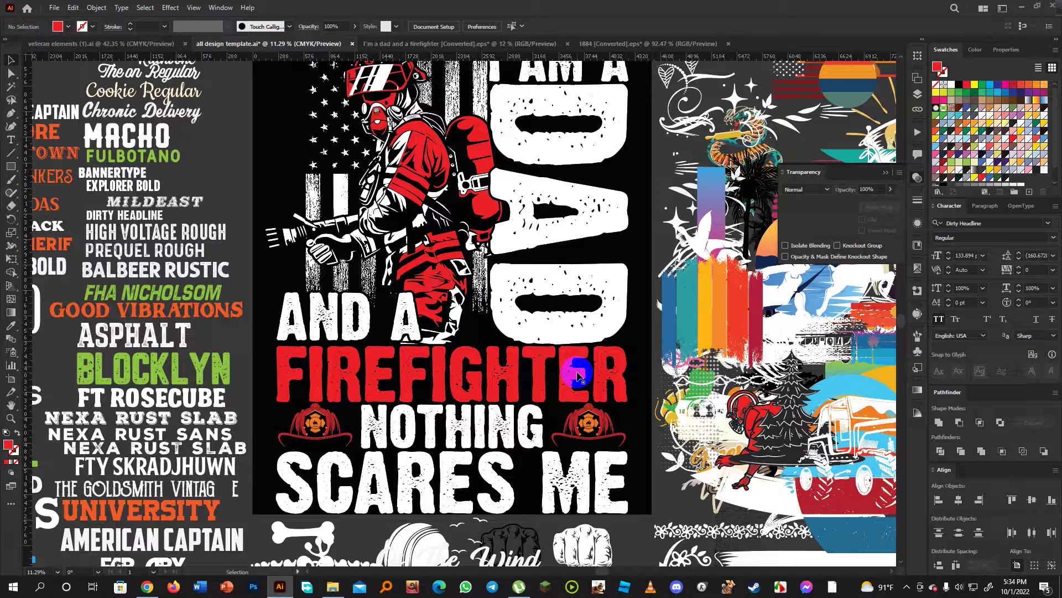
scroll(519, 381, "up", 1)
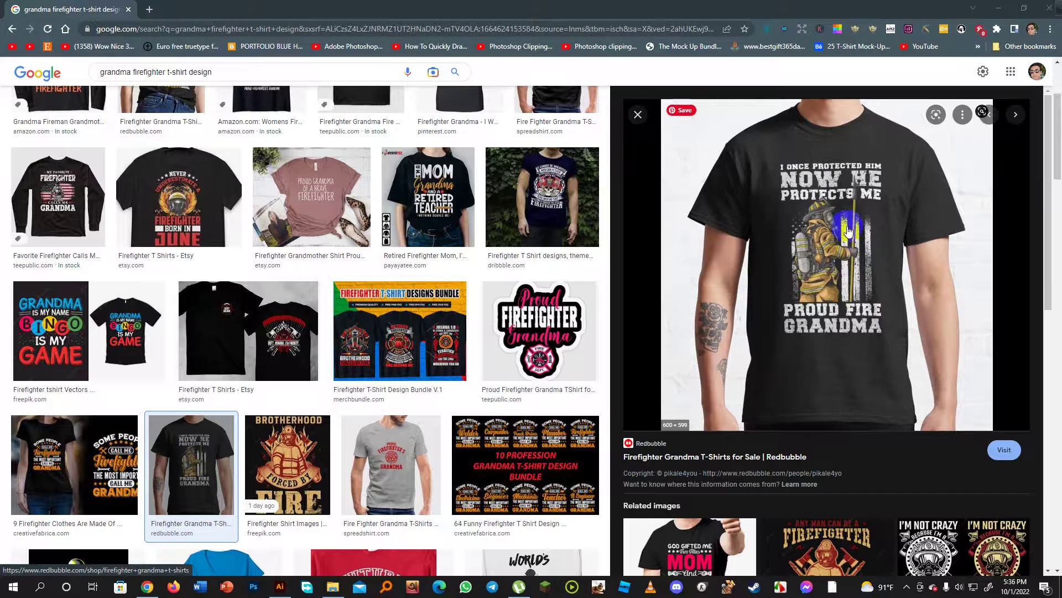
Examine the grandma firefighter T-shirt designs and related images in Chrome's Google image results, comparing them with the finished artwork in Illustrator.
scroll(852, 338, "down", 3)
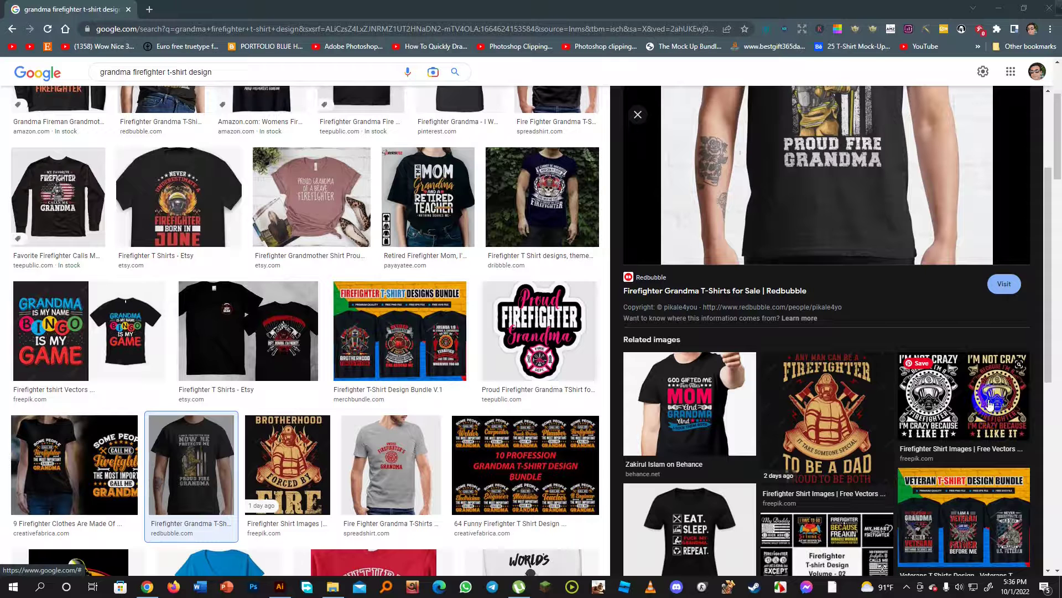
left_click(280, 587)
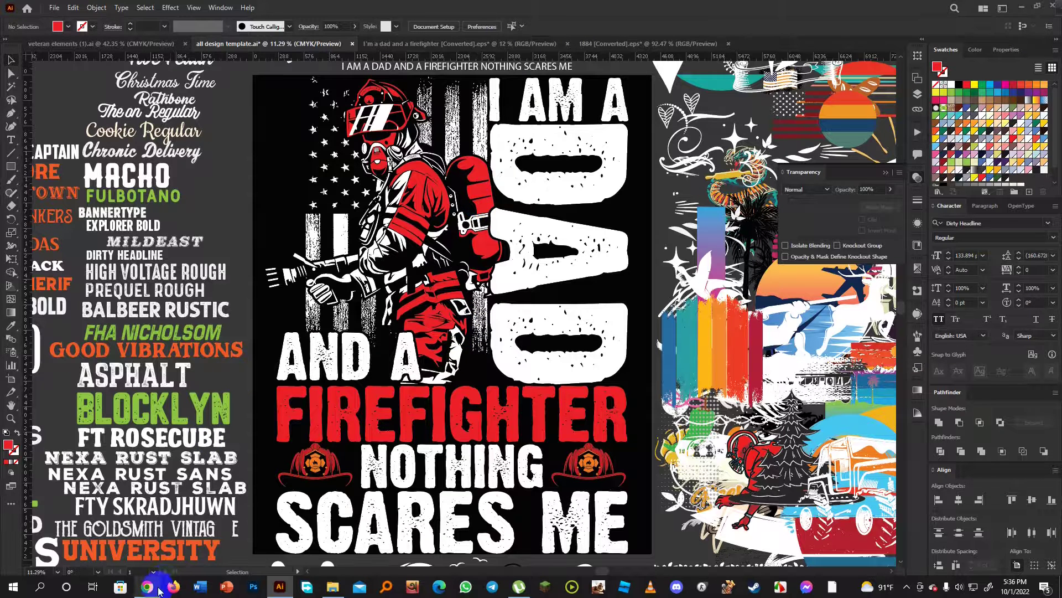
left_click(172, 562)
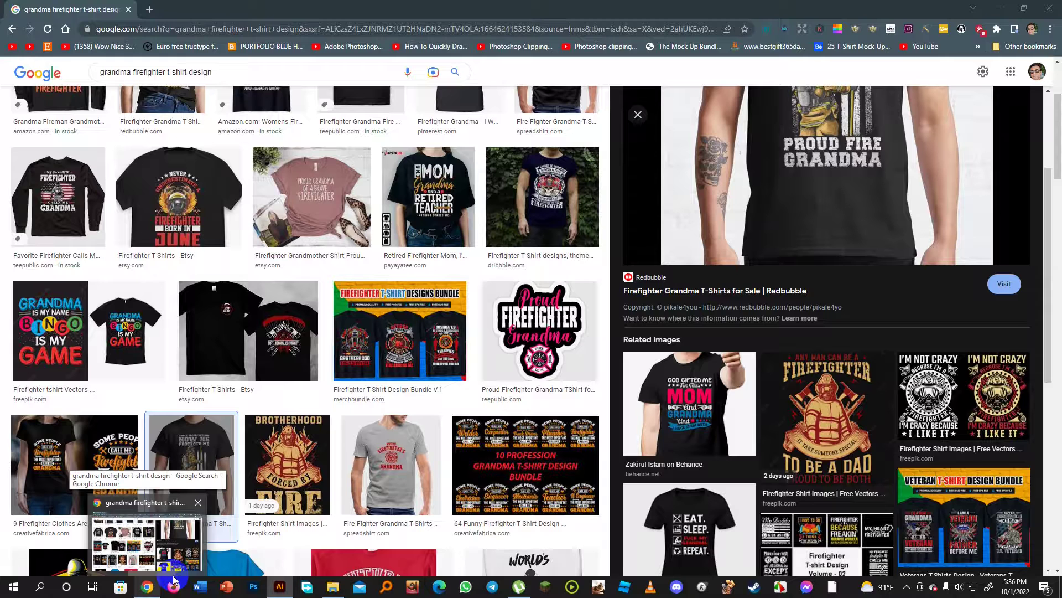
left_click(147, 588)
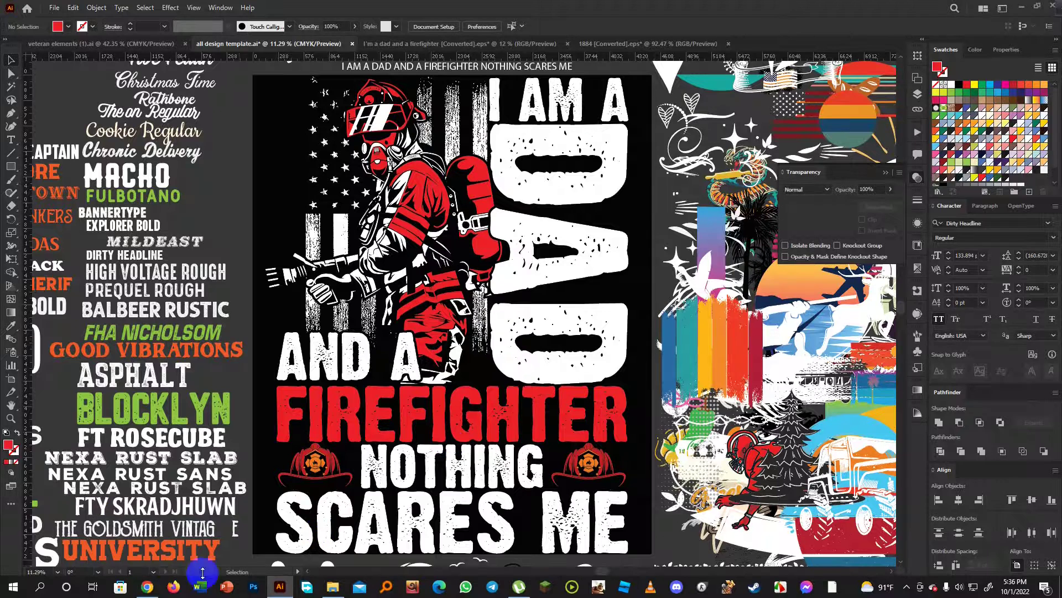
left_click(145, 588)
scroll(791, 443, "down", 3)
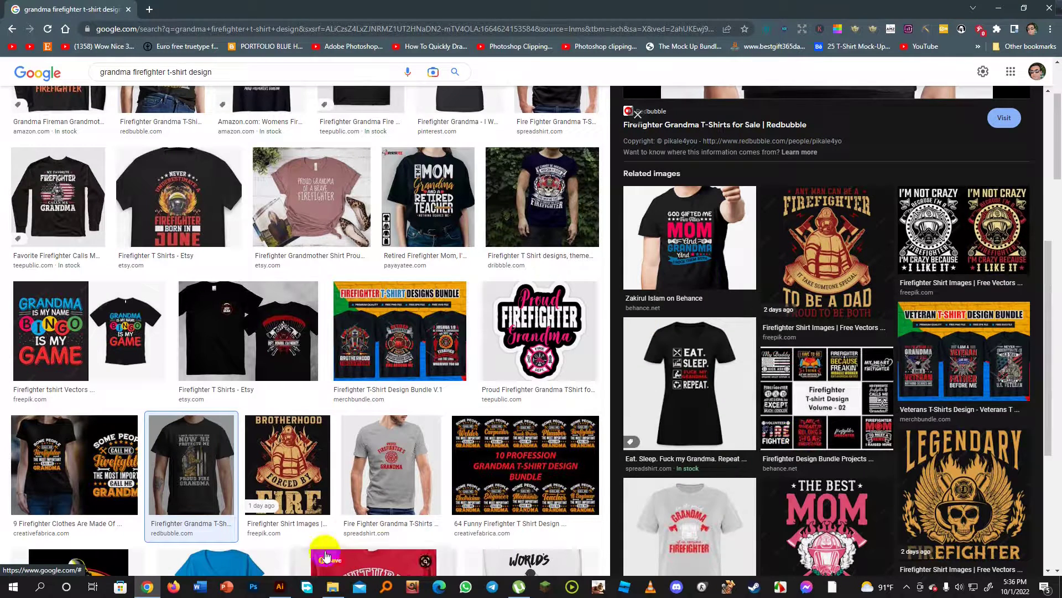
left_click(280, 588)
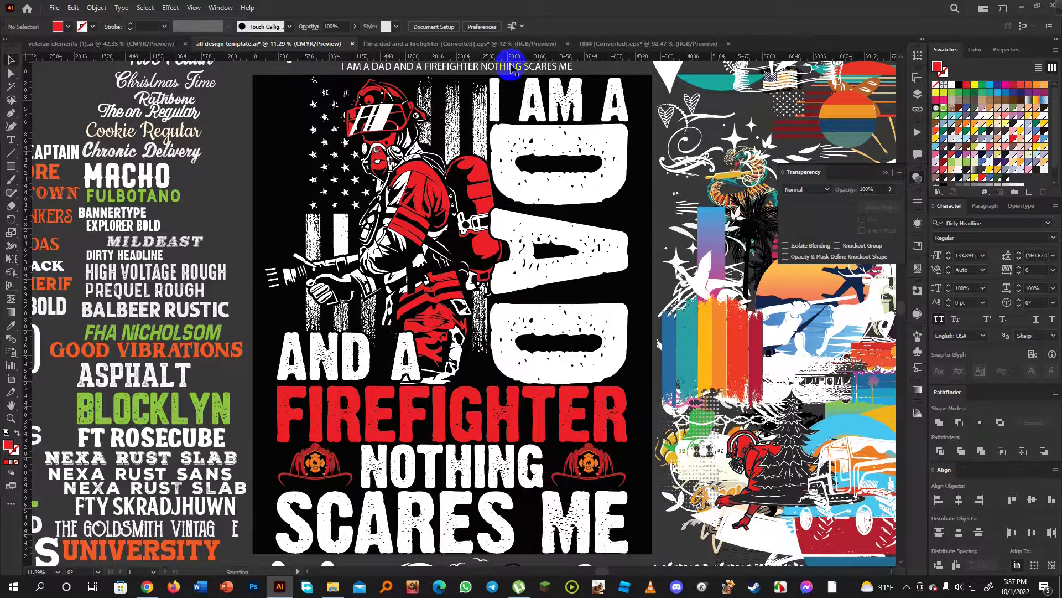
left_click(154, 585)
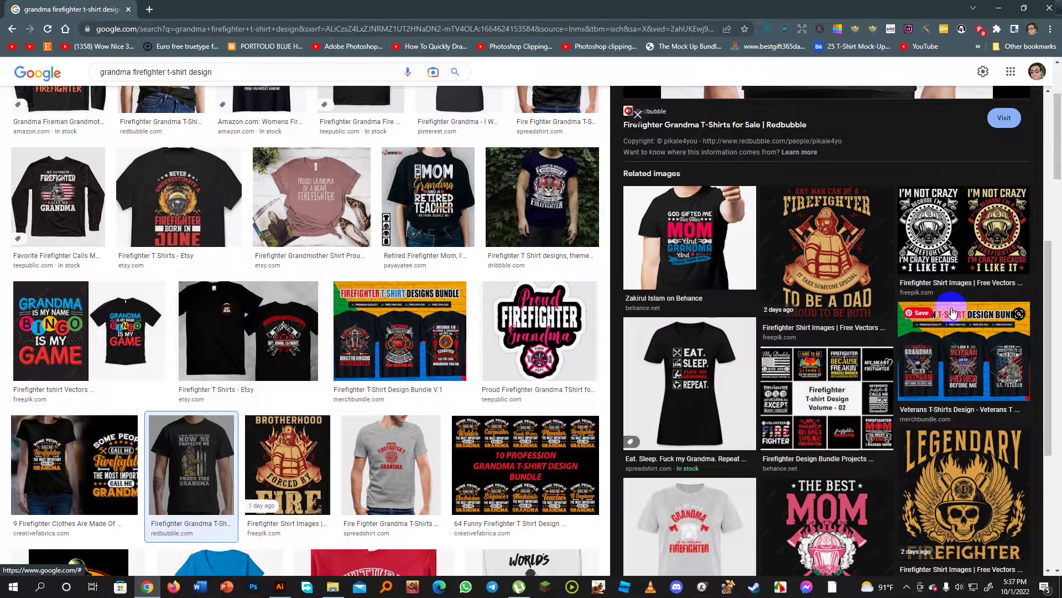
scroll(952, 312, "down", 5)
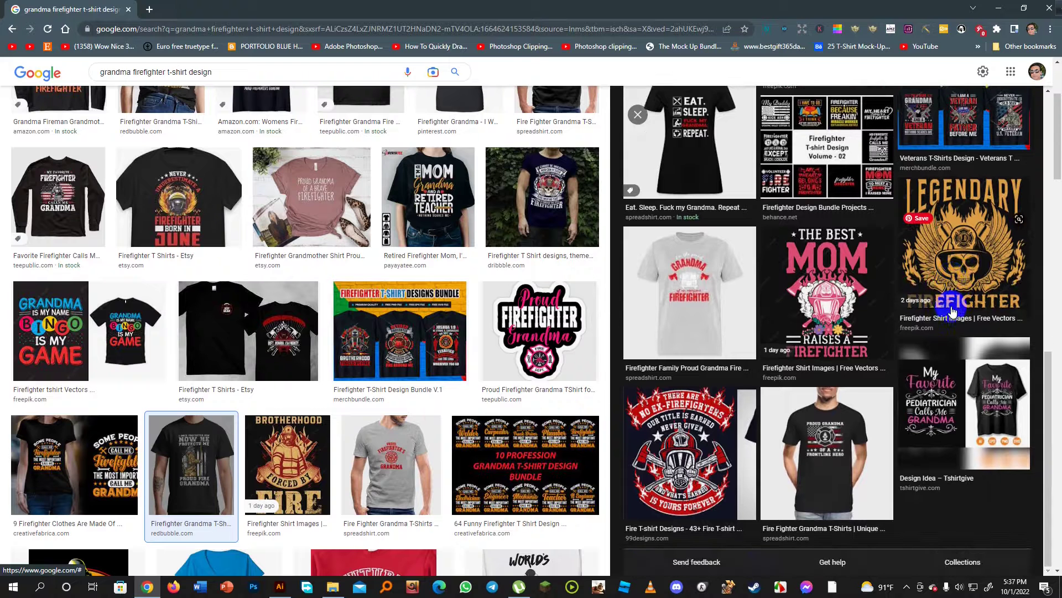
Switch back to Illustrator and collapse the floating Transparency settings.
left_click(280, 587)
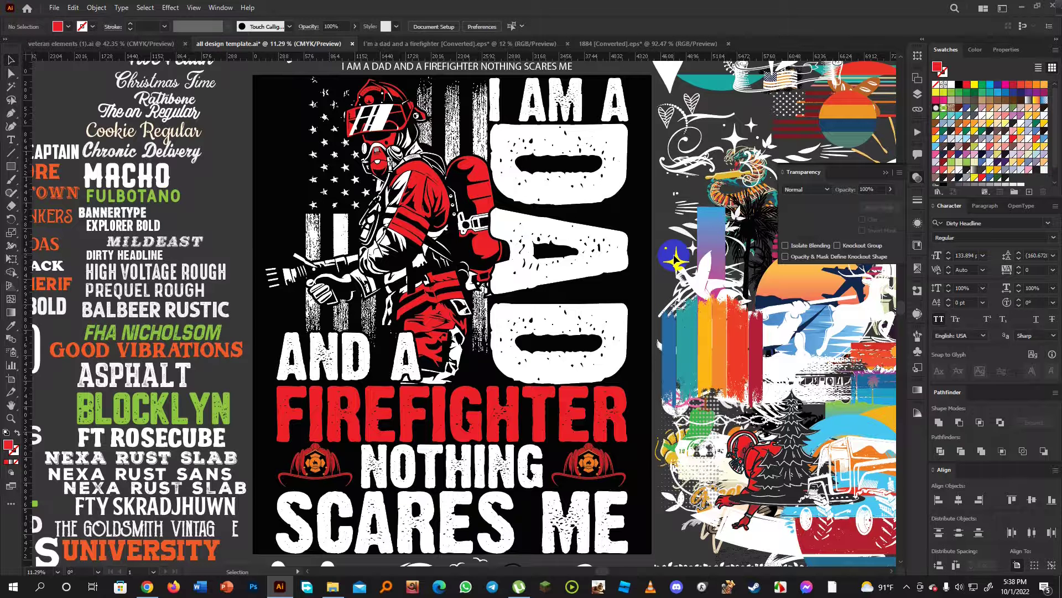
left_click(917, 179)
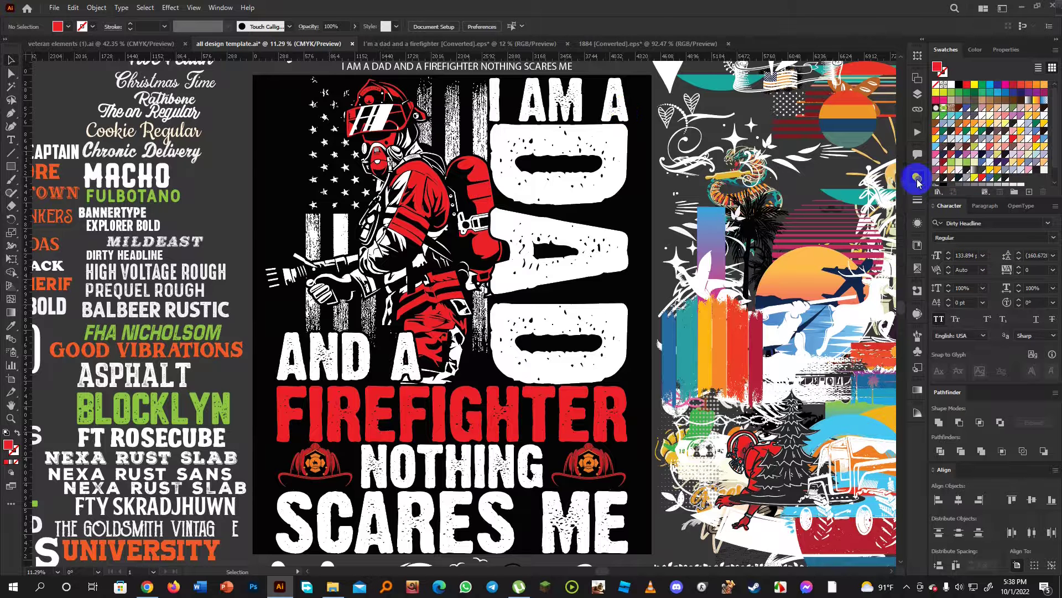